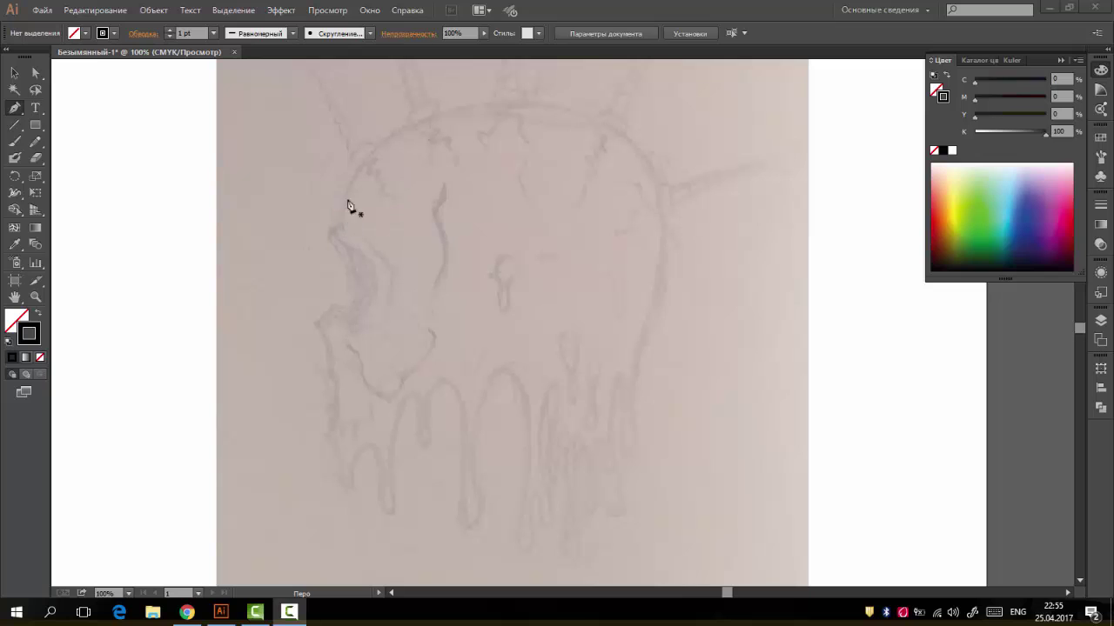
Extend the pen outline along the skull's rounded top over the sketch
{"action": "left_click_drag", "start_coordinate": [435, 117], "coordinate": [517, 102]}
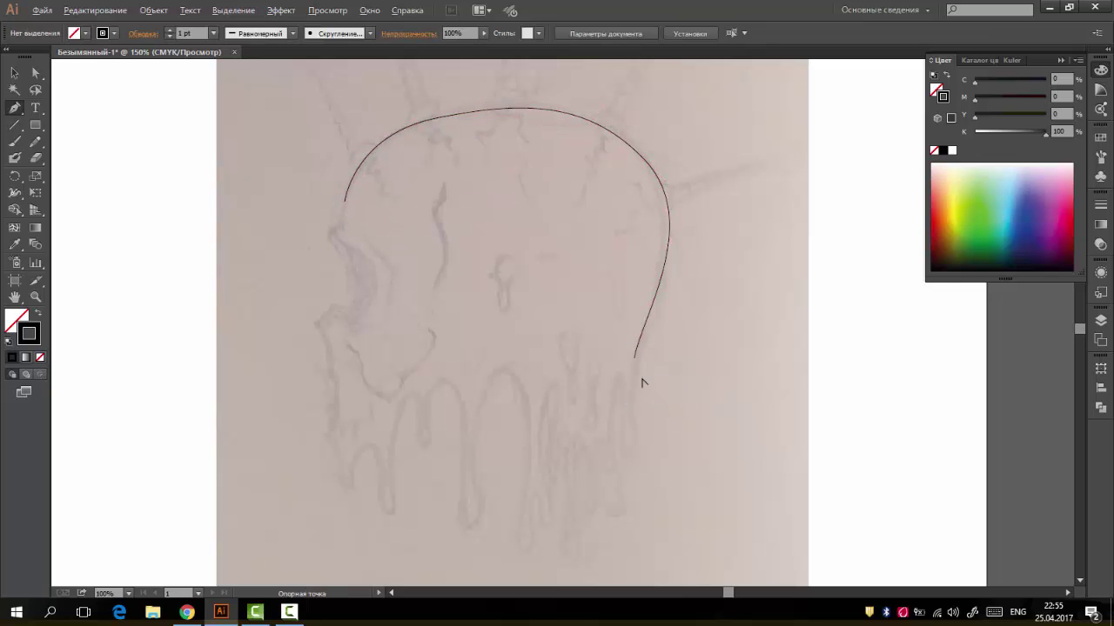
{"action": "key", "text": "ctrl+plus"}
{"action": "scroll", "coordinate": [628, 348], "scroll_direction": "down", "scroll_amount": 1}
{"action": "scroll", "coordinate": [632, 405], "scroll_direction": "down", "scroll_amount": 1}
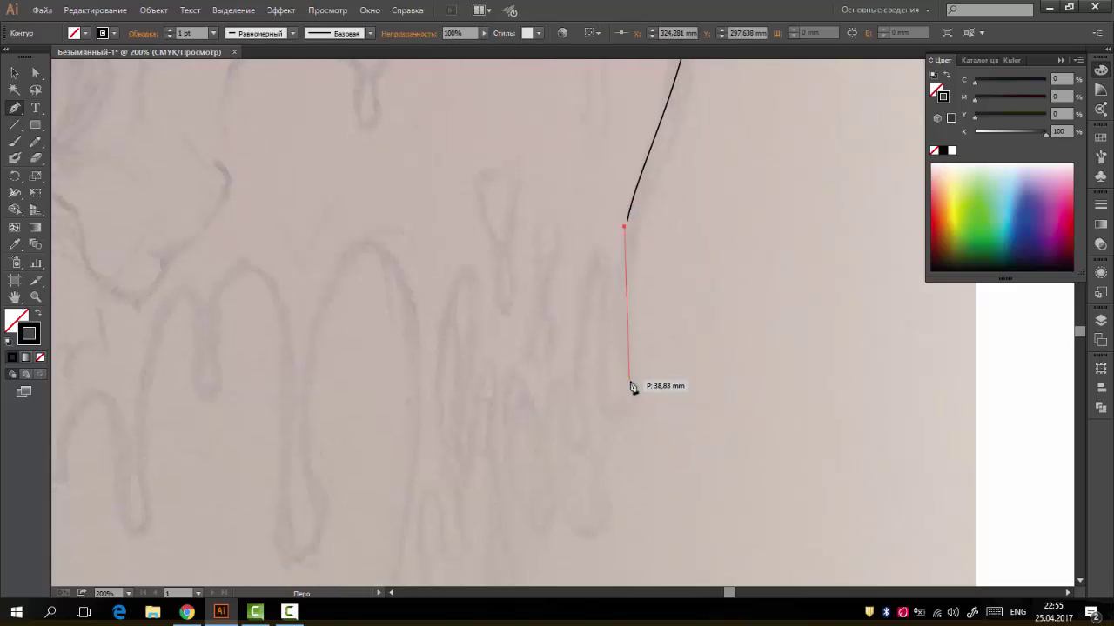
Continue the right side down and bend the bottom into a hooked drip
{"action": "mouse_move", "coordinate": [628, 379]}
{"action": "left_mouse_down"}
{"action": "mouse_move", "coordinate": [652, 458]}
{"action": "mouse_move", "coordinate": [592, 427]}
{"action": "left_mouse_up"}
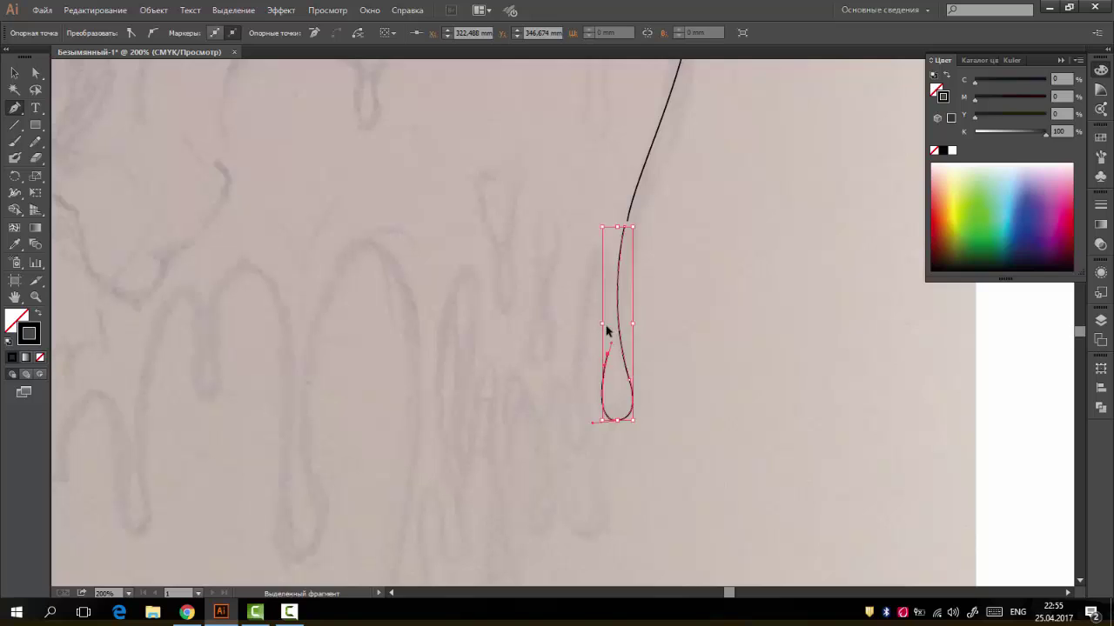
{"action": "left_click_drag", "start_coordinate": [608, 330], "coordinate": [607, 259]}
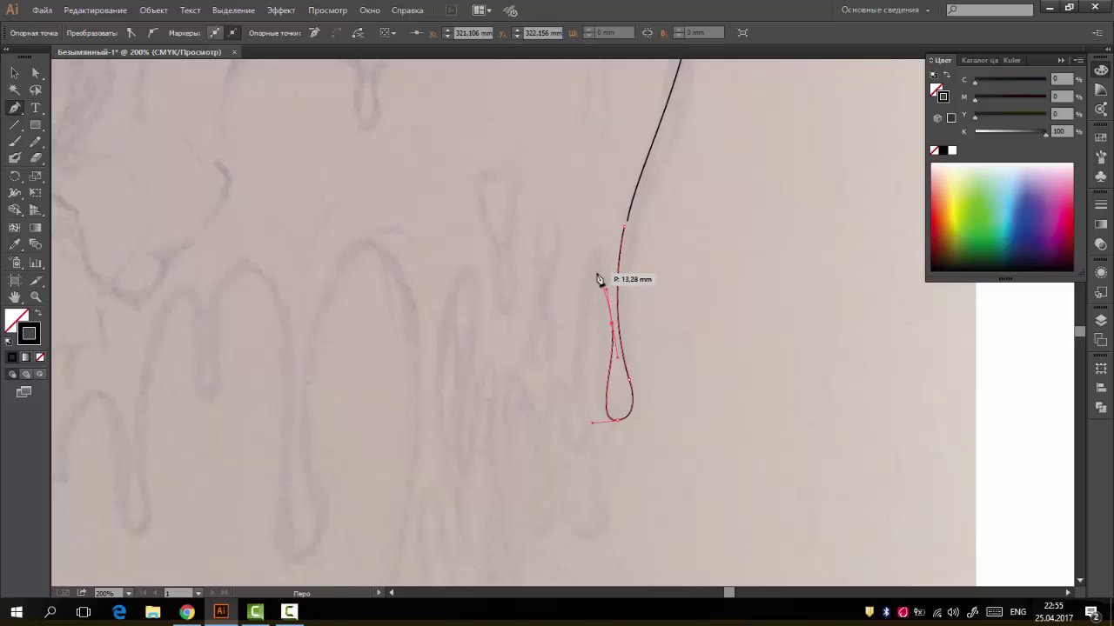
{"action": "left_click", "coordinate": [599, 275]}
{"action": "scroll", "coordinate": [585, 365], "scroll_direction": "down", "scroll_amount": 5}
{"action": "left_click_drag", "start_coordinate": [586, 321], "coordinate": [604, 405]}
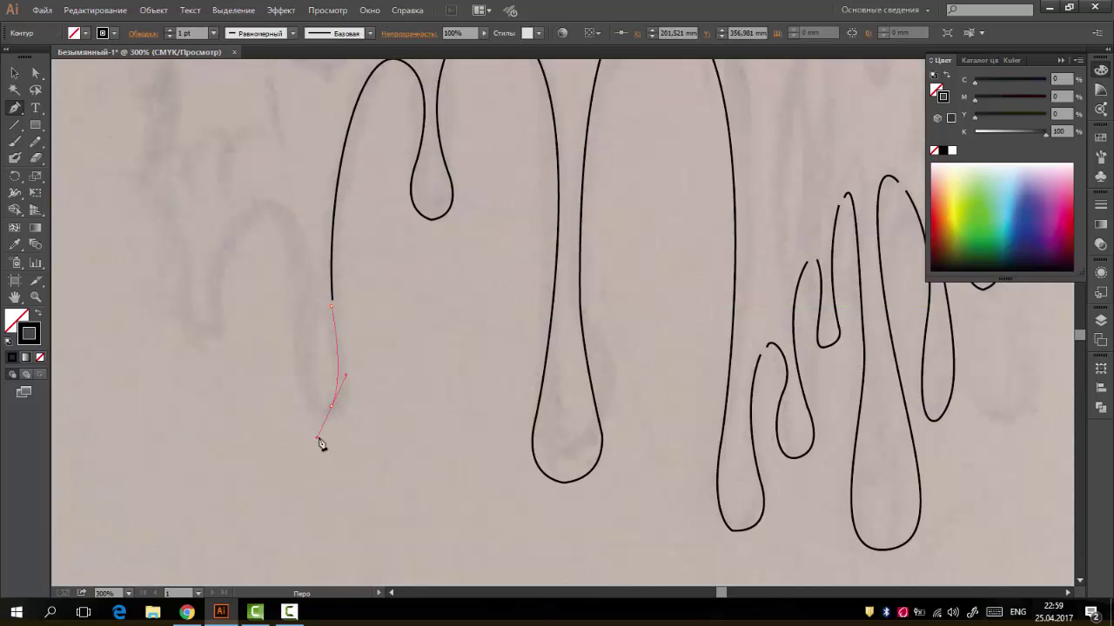
Trace the outline around the lower-left drips to the leftmost drip
{"action": "left_click_drag", "start_coordinate": [344, 390], "coordinate": [352, 421]}
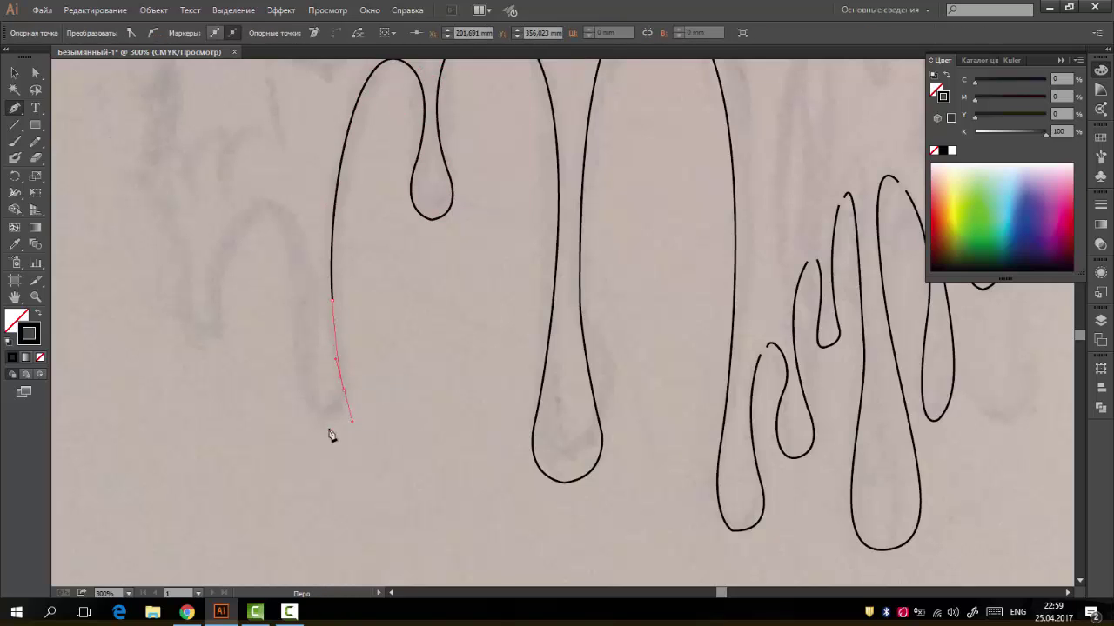
{"action": "left_click_drag", "start_coordinate": [297, 377], "coordinate": [304, 311]}
{"action": "left_click_drag", "start_coordinate": [292, 219], "coordinate": [262, 167]}
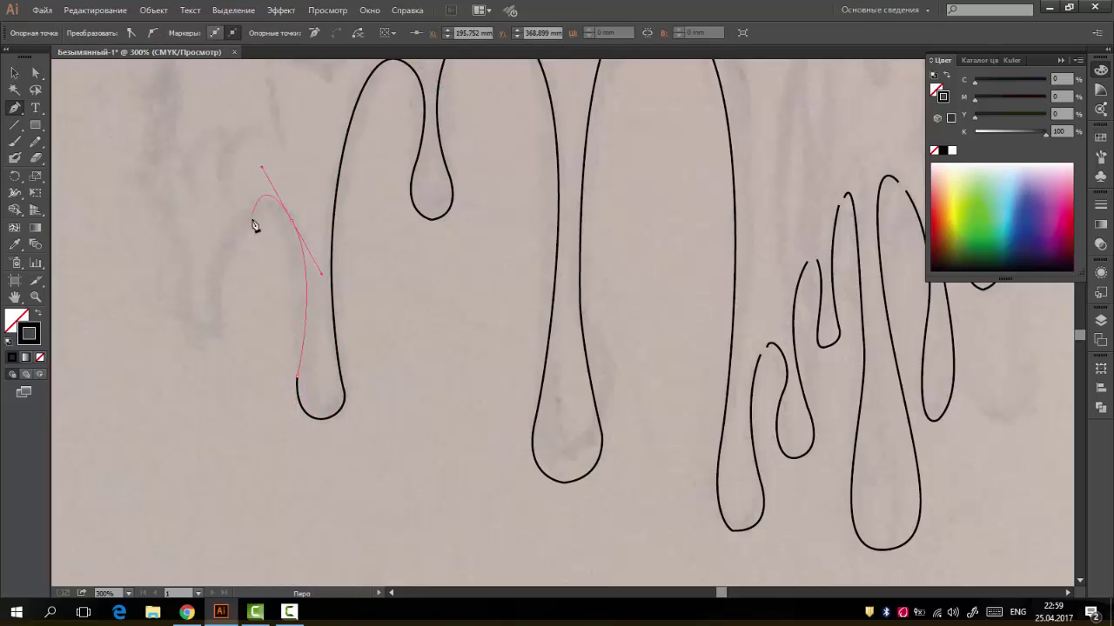
{"action": "left_click_drag", "start_coordinate": [234, 261], "coordinate": [233, 282]}
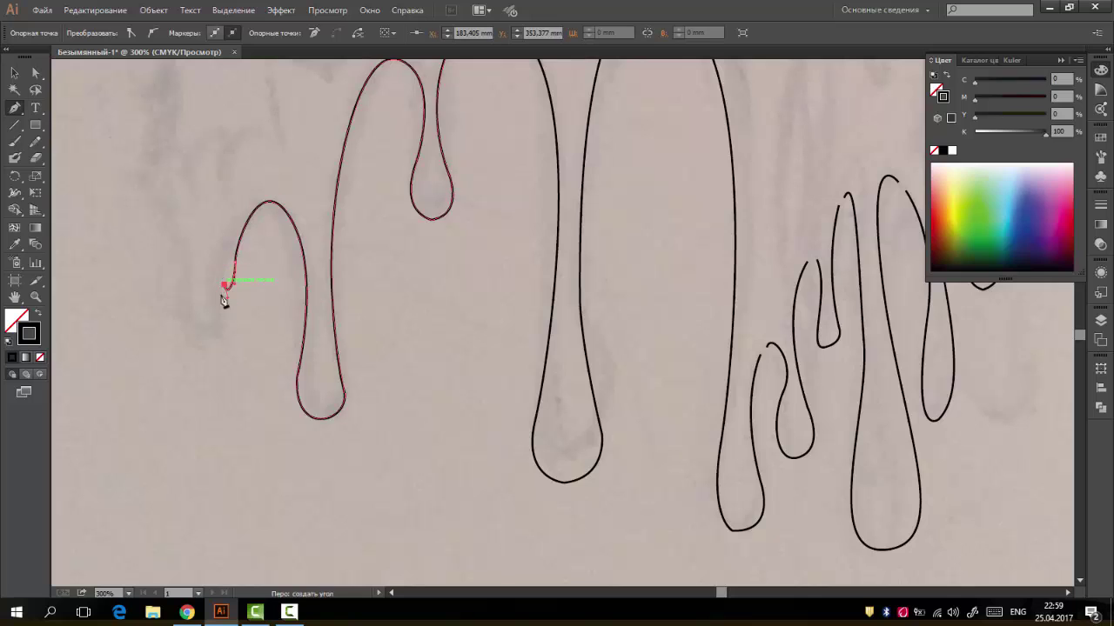
{"action": "mouse_move", "coordinate": [219, 322]}
{"action": "left_mouse_down"}
{"action": "mouse_move", "coordinate": [181, 355]}
{"action": "mouse_move", "coordinate": [191, 287]}
{"action": "left_mouse_up"}
{"action": "left_click_drag", "start_coordinate": [179, 237], "coordinate": [215, 270]}
{"action": "key", "text": "ctrl+minus"}
{"action": "key", "text": "ctrl+minus"}
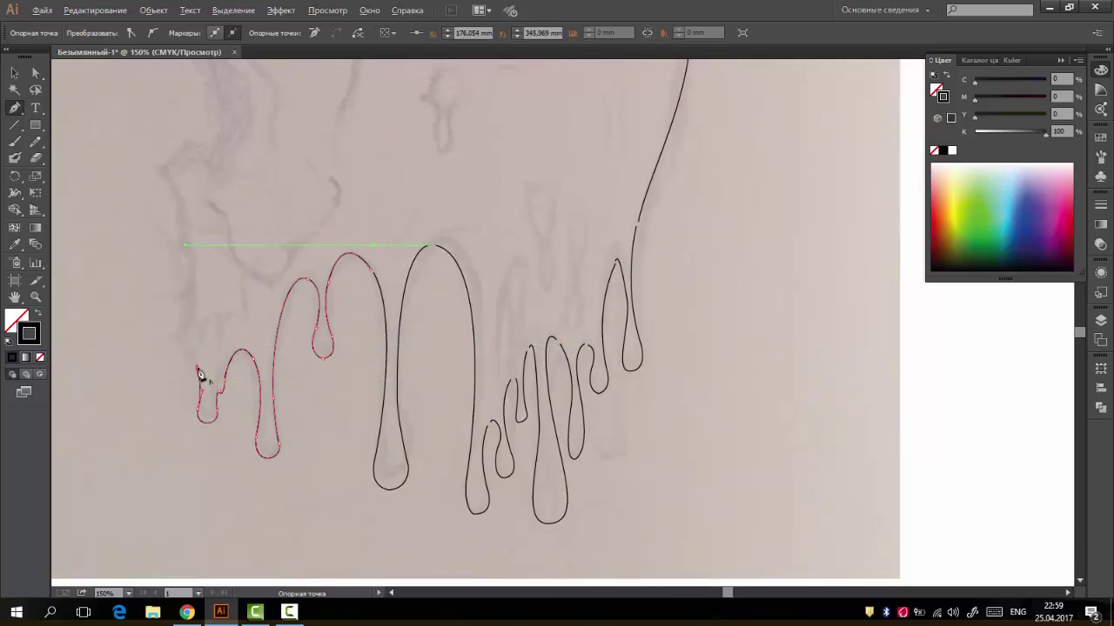
{"action": "left_click", "coordinate": [177, 339]}
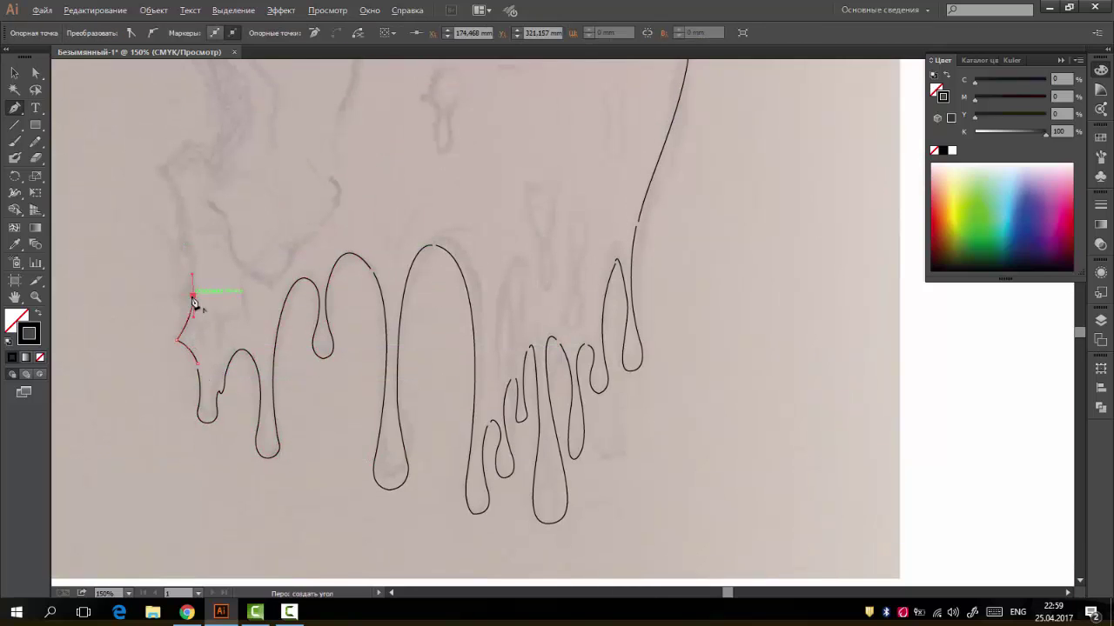
Trace the jagged left edge up and close the outline at its starting anchor
{"action": "scroll", "coordinate": [184, 253], "scroll_direction": "up", "scroll_amount": 3}
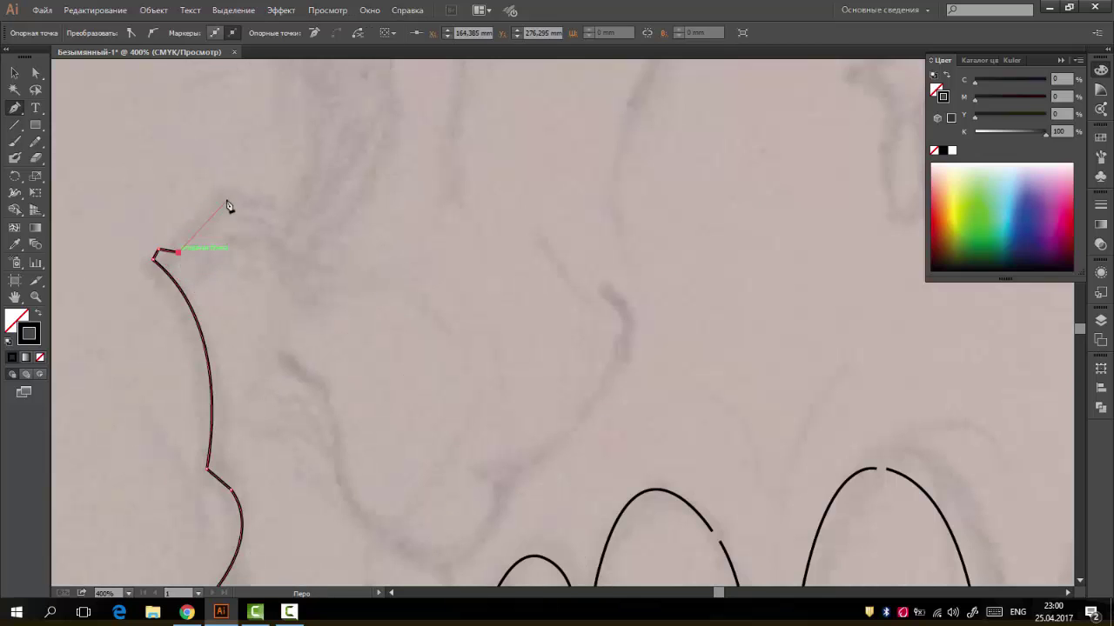
{"action": "key", "text": "ctrl+minus"}
{"action": "key", "text": "ctrl+minus"}
{"action": "key", "text": "ctrl+minus"}
{"action": "scroll", "coordinate": [290, 224], "scroll_direction": "up", "scroll_amount": 1}
{"action": "left_click", "coordinate": [266, 275]}
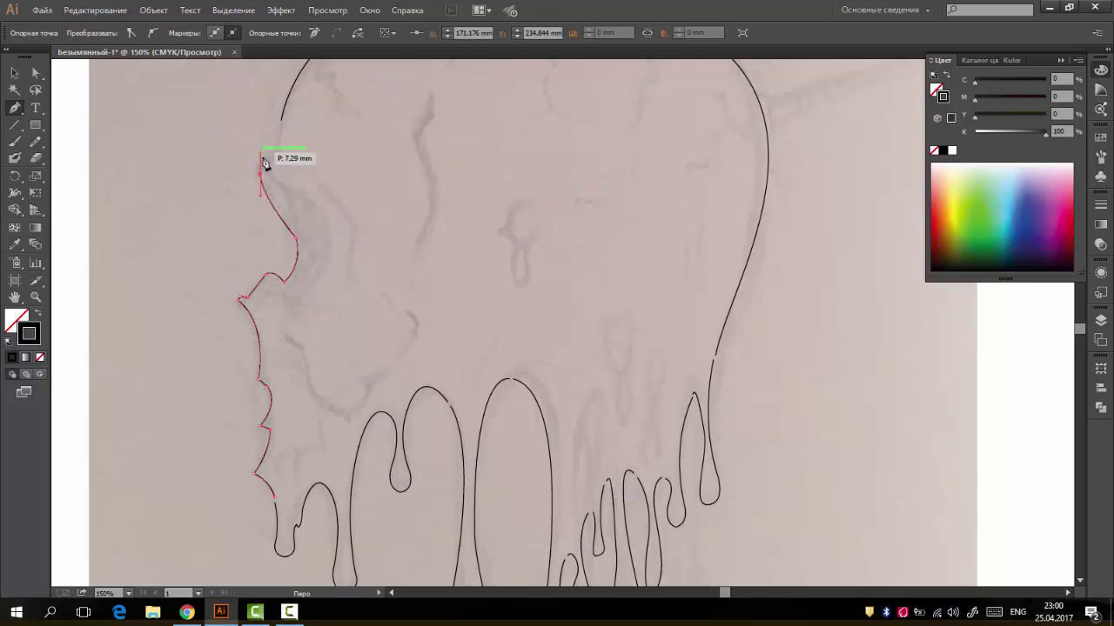
{"action": "left_click", "coordinate": [283, 162]}
{"action": "left_click", "coordinate": [277, 135], "text": "ctrl"}
Begin the eye socket's lower curve with the Pen tool
{"action": "key", "text": "ctrl+minus"}
{"action": "key", "text": "ctrl+minus"}
{"action": "key", "text": "ctrl+minus"}
{"action": "key", "text": "ctrl+plus"}
{"action": "key", "text": "ctrl+plus"}
{"action": "key", "text": "ctrl+plus"}
{"action": "key", "text": "ctrl+plus"}
{"action": "mouse_move", "coordinate": [135, 285]}
{"action": "left_mouse_down"}
{"action": "mouse_move", "coordinate": [186, 312]}
{"action": "mouse_move", "coordinate": [181, 322]}
{"action": "left_mouse_up"}
{"action": "left_click", "coordinate": [159, 330]}
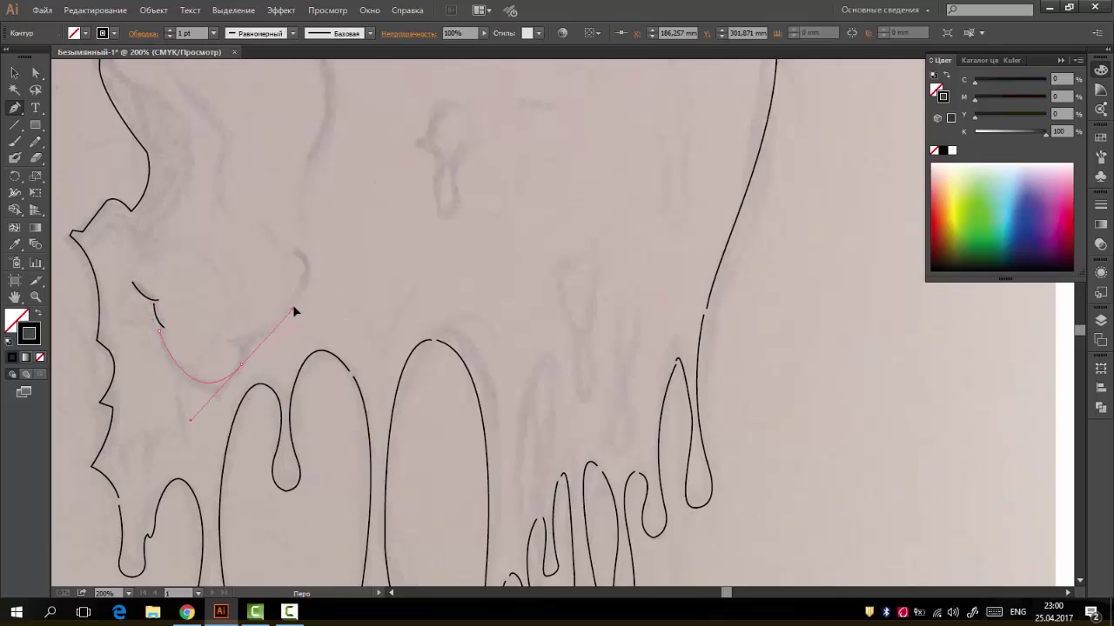
Finish the eye socket curve, bending it around the bottom and up the right
{"action": "mouse_move", "coordinate": [294, 311]}
{"action": "left_mouse_down"}
{"action": "mouse_move", "coordinate": [244, 354]}
{"action": "mouse_move", "coordinate": [230, 350]}
{"action": "left_mouse_up"}
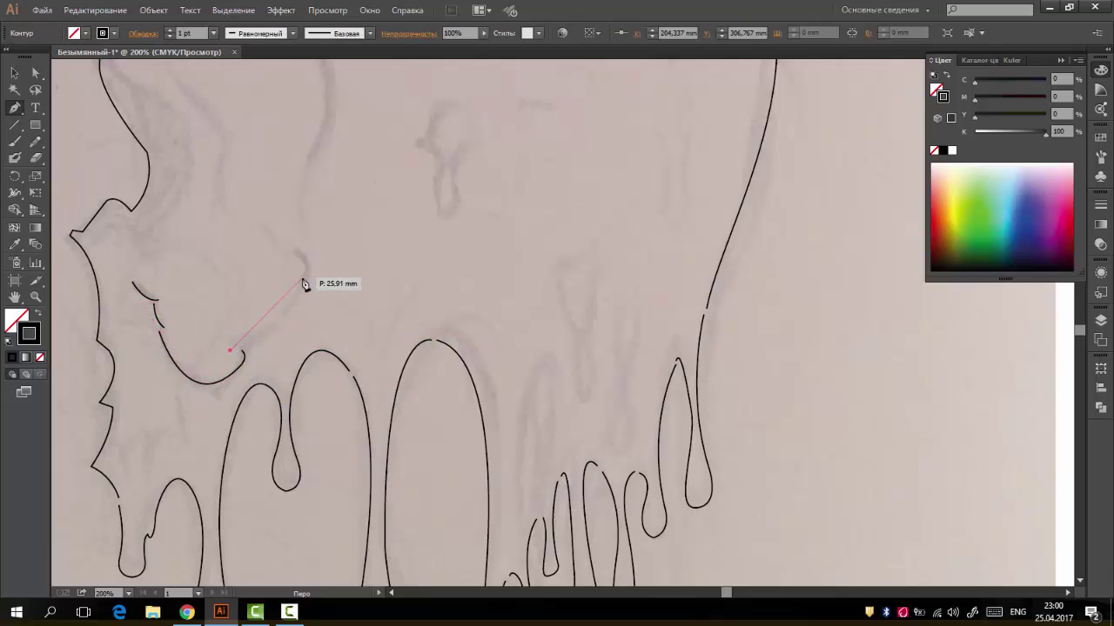
{"action": "left_click_drag", "start_coordinate": [307, 282], "coordinate": [308, 289]}
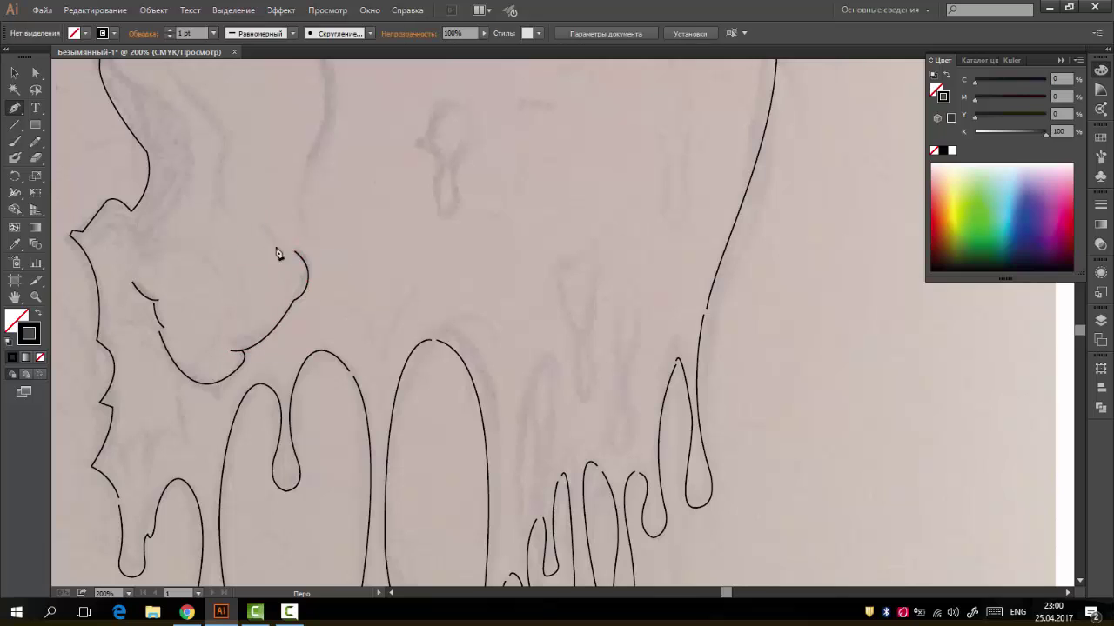
{"action": "scroll", "coordinate": [368, 261], "scroll_direction": "down", "scroll_amount": 1}
{"action": "left_click", "coordinate": [174, 226]}
{"action": "scroll", "coordinate": [215, 272], "scroll_direction": "up", "scroll_amount": 2}
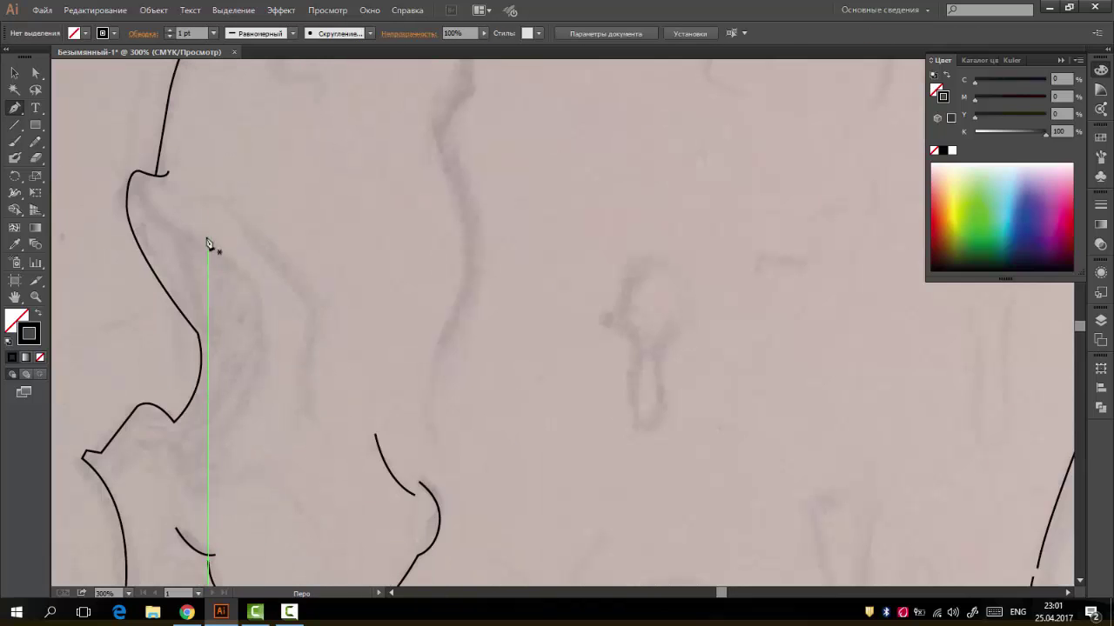
Draw a contour line from inside the eye socket down along the cheekbone
{"action": "left_click", "coordinate": [132, 202]}
{"action": "left_click_drag", "start_coordinate": [202, 235], "coordinate": [241, 232]}
{"action": "left_click_drag", "start_coordinate": [249, 285], "coordinate": [272, 296]}
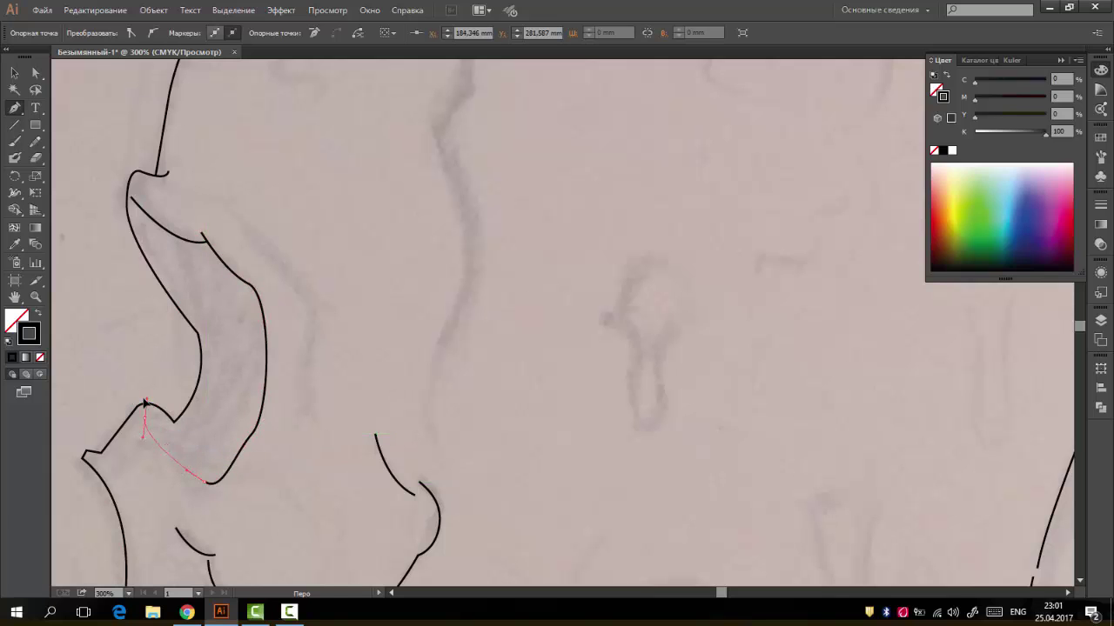
{"action": "left_click", "coordinate": [177, 425]}
{"action": "left_click", "coordinate": [148, 361], "text": "ctrl"}
{"action": "scroll", "coordinate": [148, 360], "scroll_direction": "down", "scroll_amount": 3}
{"action": "scroll", "coordinate": [243, 211], "scroll_direction": "up", "scroll_amount": 3}
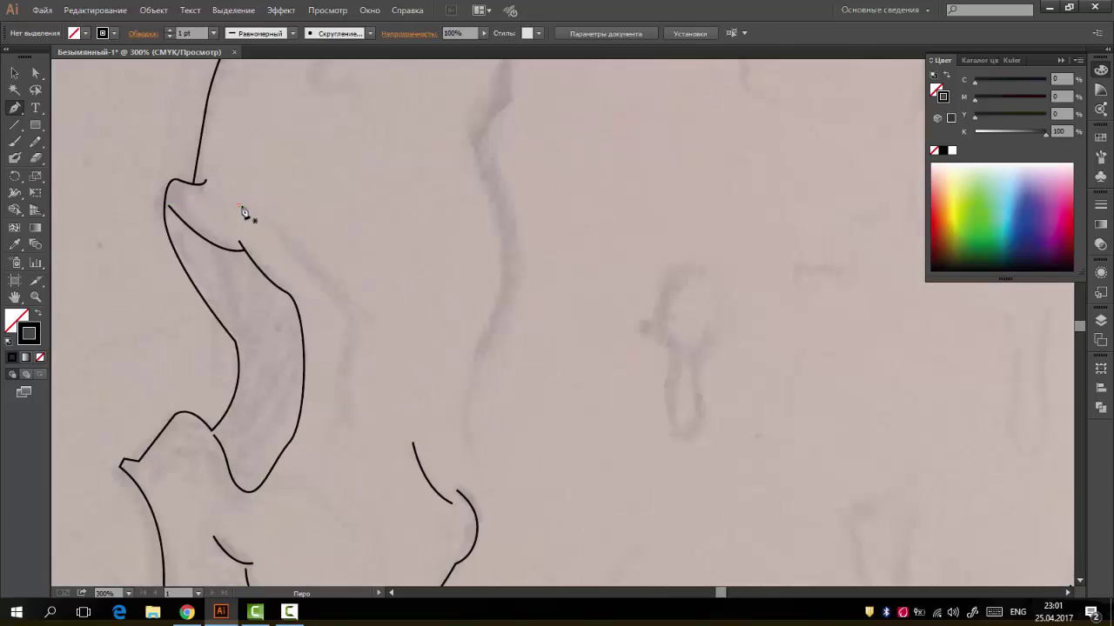
Add a curved inner line along the eye socket
{"action": "left_click_drag", "start_coordinate": [243, 211], "coordinate": [259, 215]}
{"action": "left_click", "coordinate": [346, 433]}
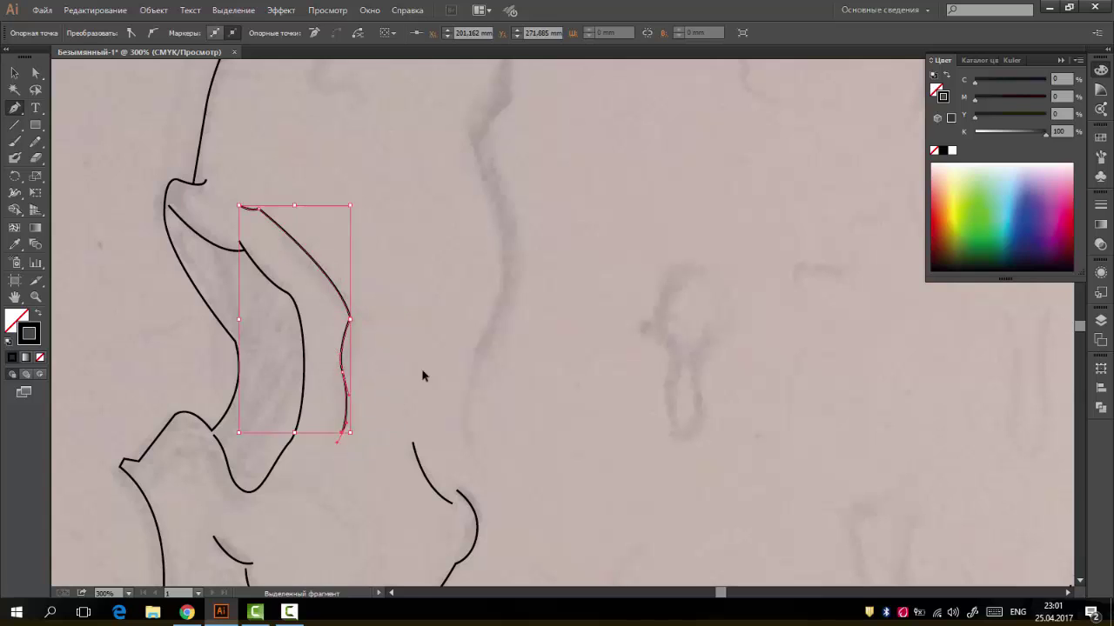
{"action": "scroll", "coordinate": [423, 374], "scroll_direction": "down", "scroll_amount": 2}
Draw the first curve near the skull's centre
{"action": "left_click", "coordinate": [510, 235]}
{"action": "left_click", "coordinate": [517, 338]}
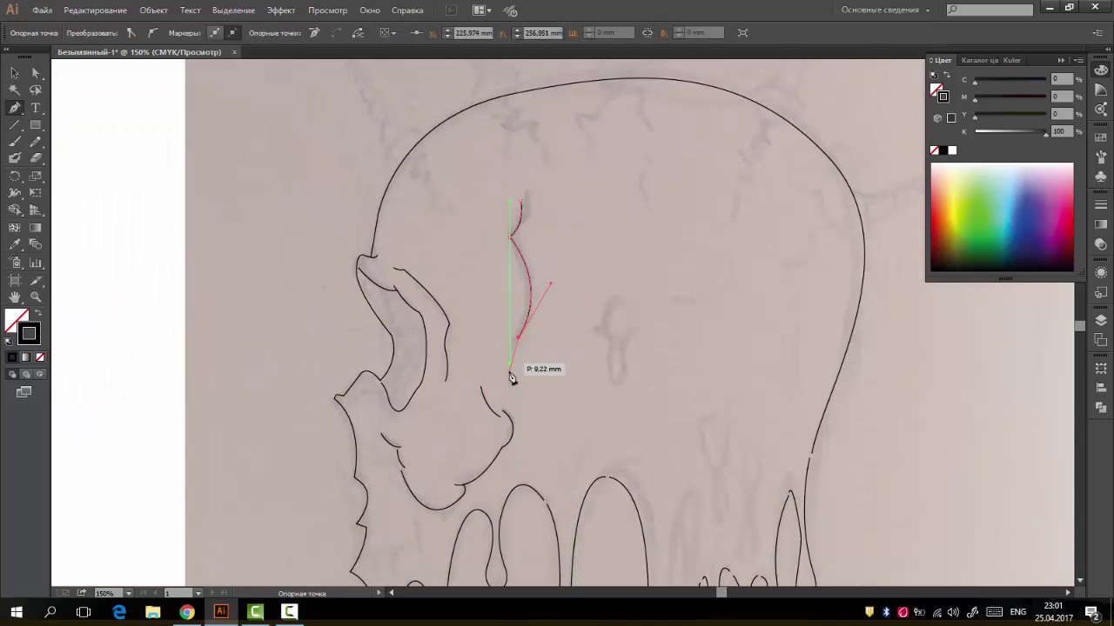
{"action": "key", "text": "l"}
{"action": "scroll", "coordinate": [701, 443], "scroll_direction": "down", "scroll_amount": 3}
{"action": "scroll", "coordinate": [539, 438], "scroll_direction": "up", "scroll_amount": 5}
Draw a tall narrow oval drop and two smaller ovals between the drips
{"action": "scroll", "coordinate": [540, 438], "scroll_direction": "down", "scroll_amount": 2}
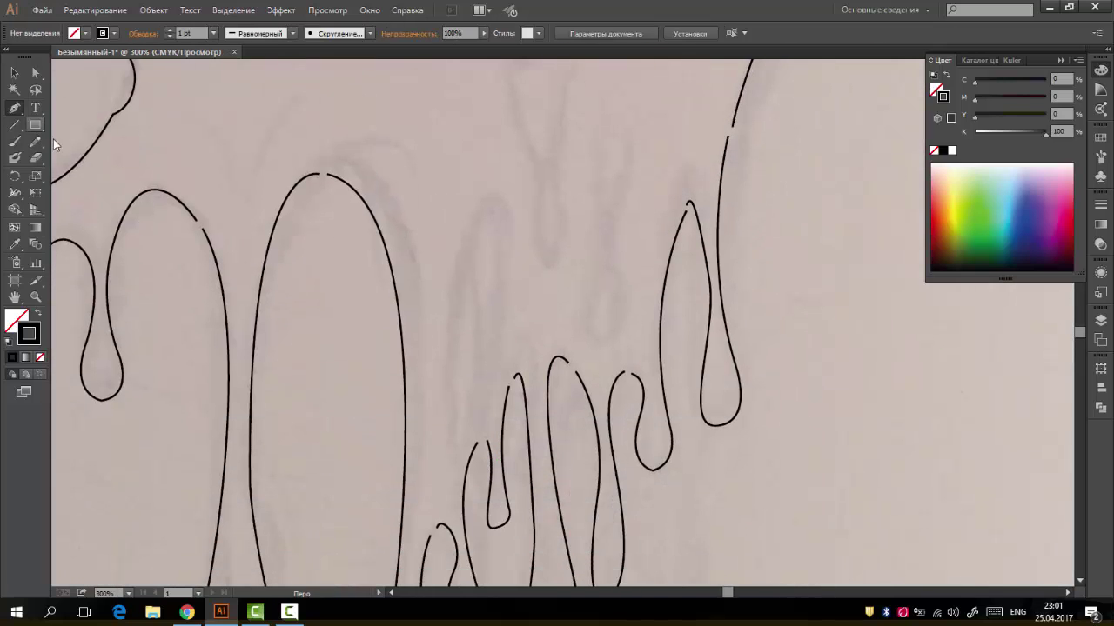
{"action": "left_click_drag", "start_coordinate": [466, 322], "coordinate": [480, 435]}
{"action": "left_click_drag", "start_coordinate": [606, 298], "coordinate": [617, 349]}
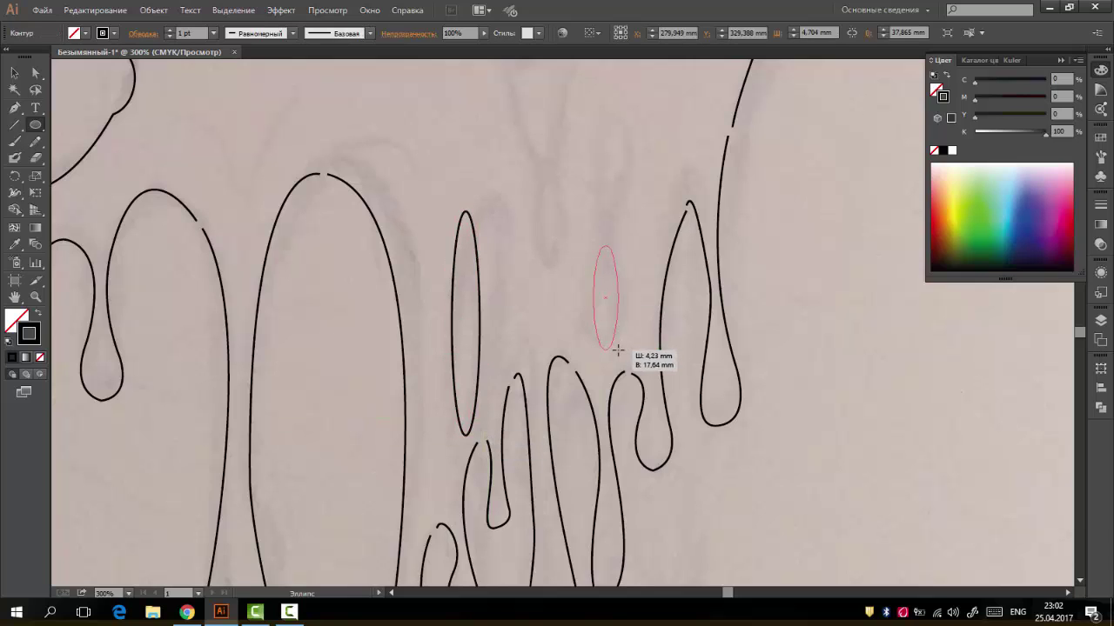
{"action": "mouse_move", "coordinate": [543, 211]}
{"action": "left_mouse_down"}
{"action": "mouse_move", "coordinate": [556, 262]}
{"action": "mouse_move", "coordinate": [545, 195]}
{"action": "left_mouse_up"}
{"action": "scroll", "coordinate": [556, 263], "scroll_direction": "up", "scroll_amount": 3}
Stretch one oval's anchors into a longer drop
{"action": "left_click", "coordinate": [33, 71]}
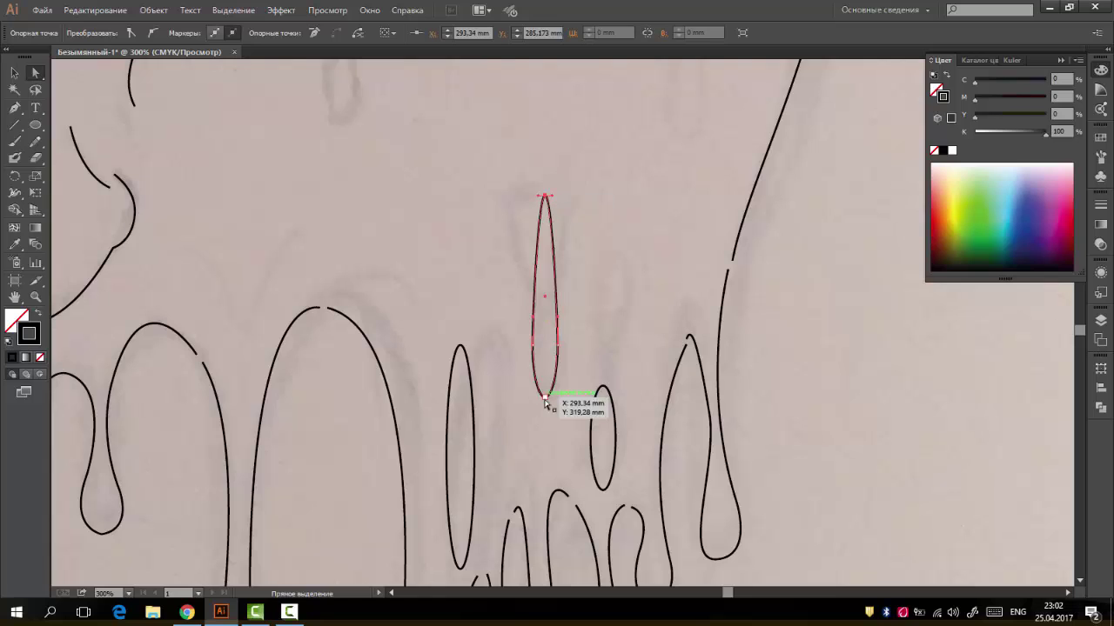
{"action": "left_click_drag", "start_coordinate": [545, 397], "coordinate": [544, 466]}
{"action": "scroll", "coordinate": [575, 377], "scroll_direction": "down", "scroll_amount": 5}
{"action": "scroll", "coordinate": [589, 396], "scroll_direction": "up", "scroll_amount": 5}
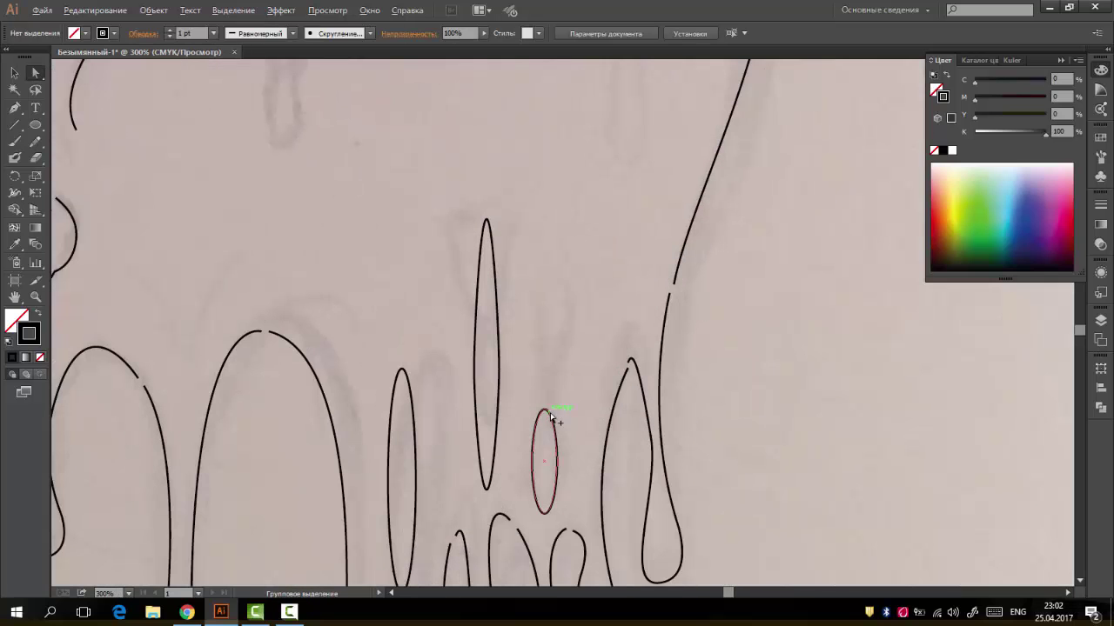
Alt-drag a copy of the small oval upward, reshape it into a slanted drop, and start a drop shape inside the skull
{"action": "left_click_drag", "start_coordinate": [553, 420], "coordinate": [598, 265]}
{"action": "key", "text": "a"}
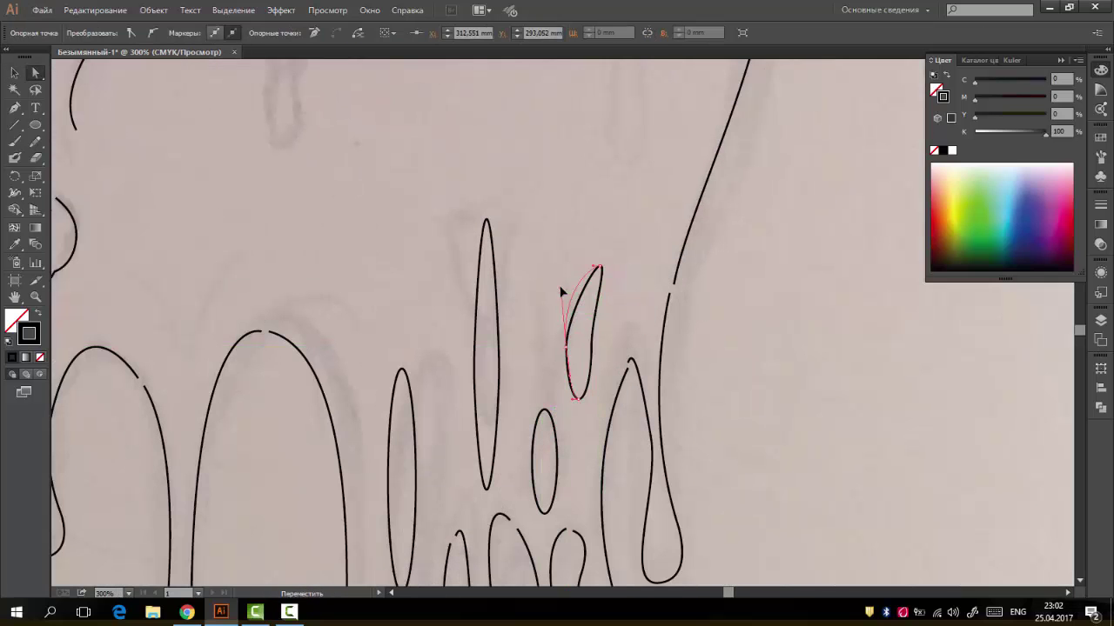
{"action": "left_click", "coordinate": [721, 345]}
{"action": "scroll", "coordinate": [722, 345], "scroll_direction": "down", "scroll_amount": 5}
{"action": "scroll", "coordinate": [505, 322], "scroll_direction": "up", "scroll_amount": 5}
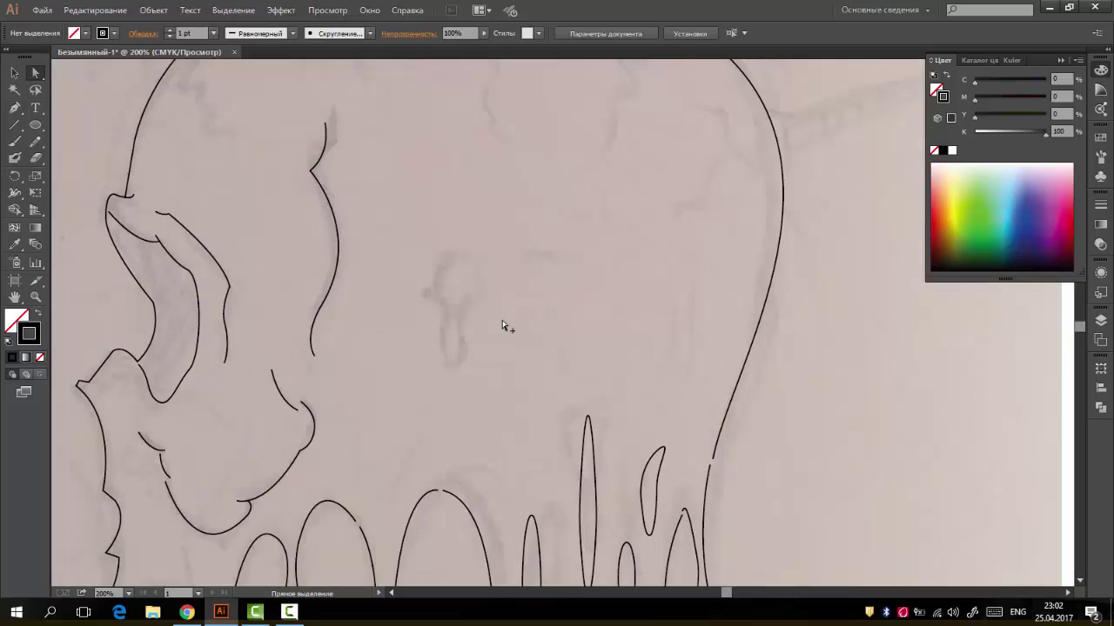
{"action": "left_click", "coordinate": [402, 291]}
{"action": "left_click", "coordinate": [415, 304]}
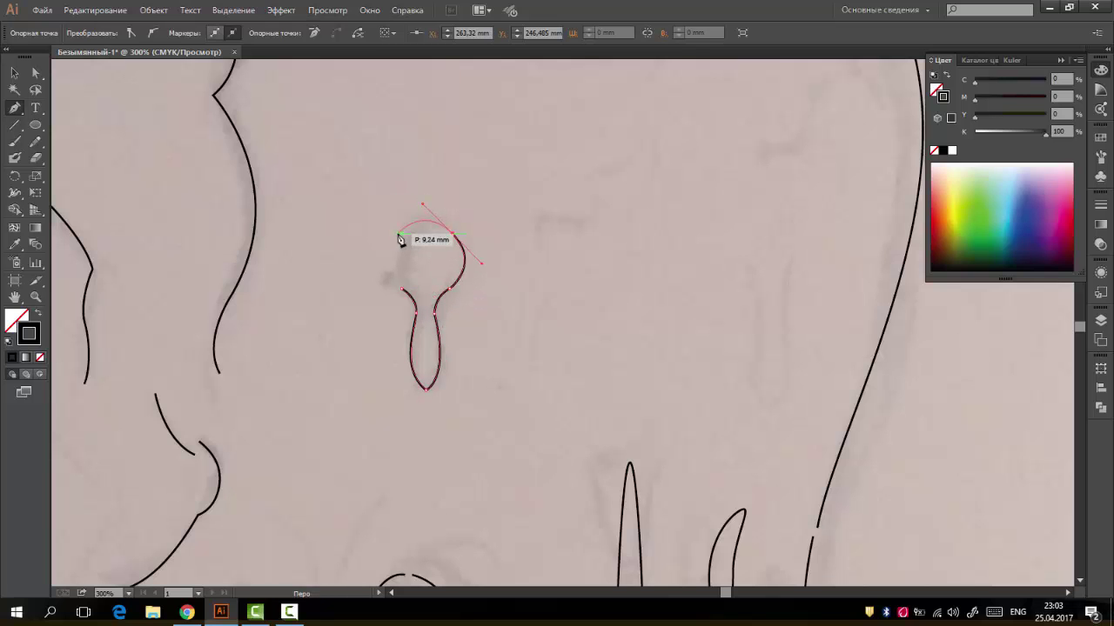
Finish the drop shape and draw a new curve down the lower-left drip
{"action": "left_click", "coordinate": [431, 317], "text": "ctrl"}
{"action": "scroll", "coordinate": [431, 318], "scroll_direction": "down", "scroll_amount": 5}
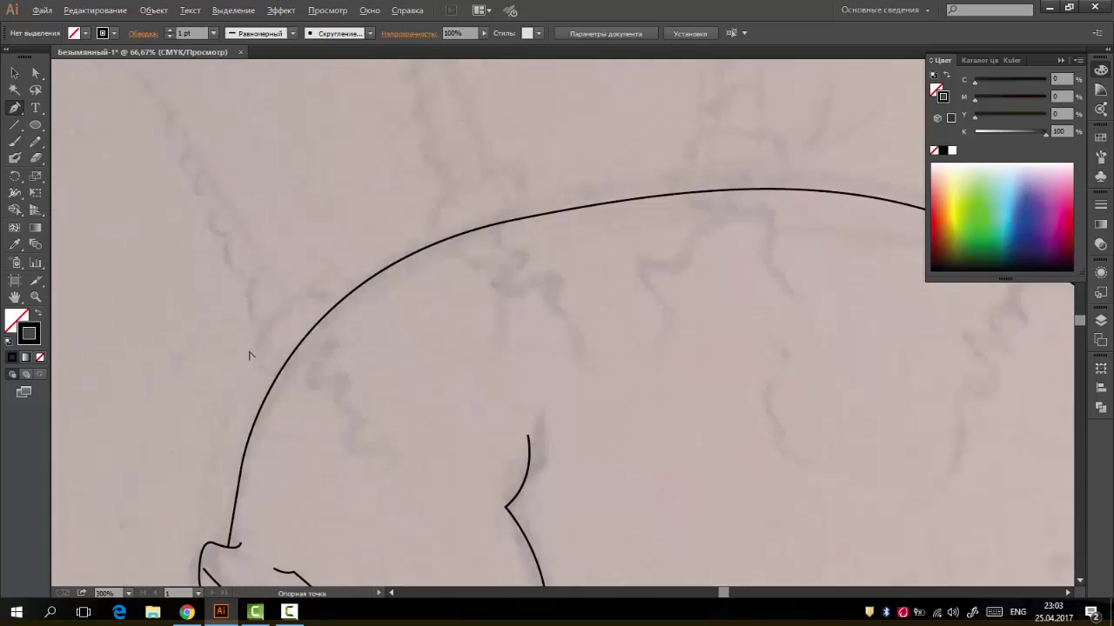
{"action": "scroll", "coordinate": [348, 380], "scroll_direction": "down", "scroll_amount": 3}
{"action": "scroll", "coordinate": [259, 406], "scroll_direction": "up", "scroll_amount": 5}
{"action": "left_click", "coordinate": [216, 259]}
{"action": "left_click_drag", "start_coordinate": [255, 327], "coordinate": [252, 409]}
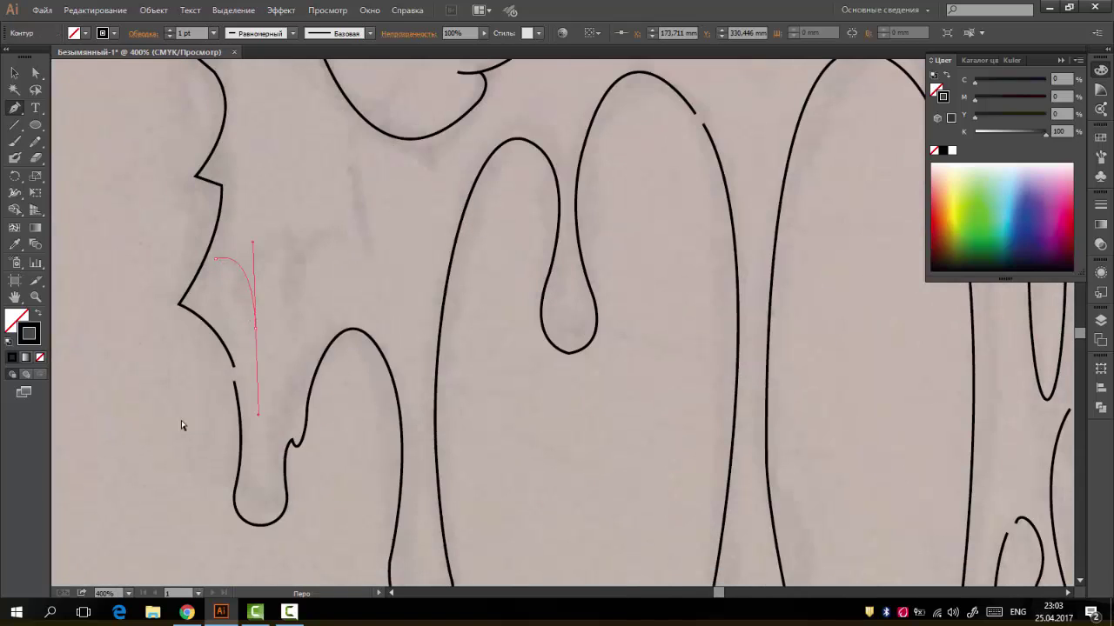
{"action": "left_click", "coordinate": [319, 204]}
Reshape the curve at the nose tip
{"action": "scroll", "coordinate": [168, 372], "scroll_direction": "down", "scroll_amount": 4}
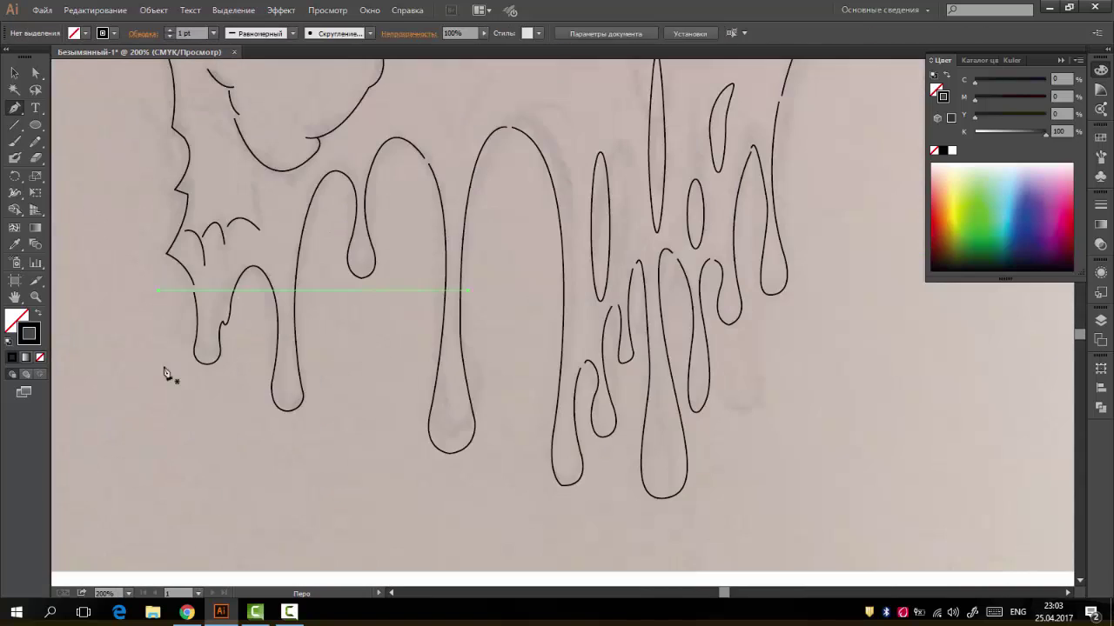
{"action": "scroll", "coordinate": [369, 396], "scroll_direction": "down", "scroll_amount": 3}
{"action": "scroll", "coordinate": [369, 396], "scroll_direction": "up", "scroll_amount": 1}
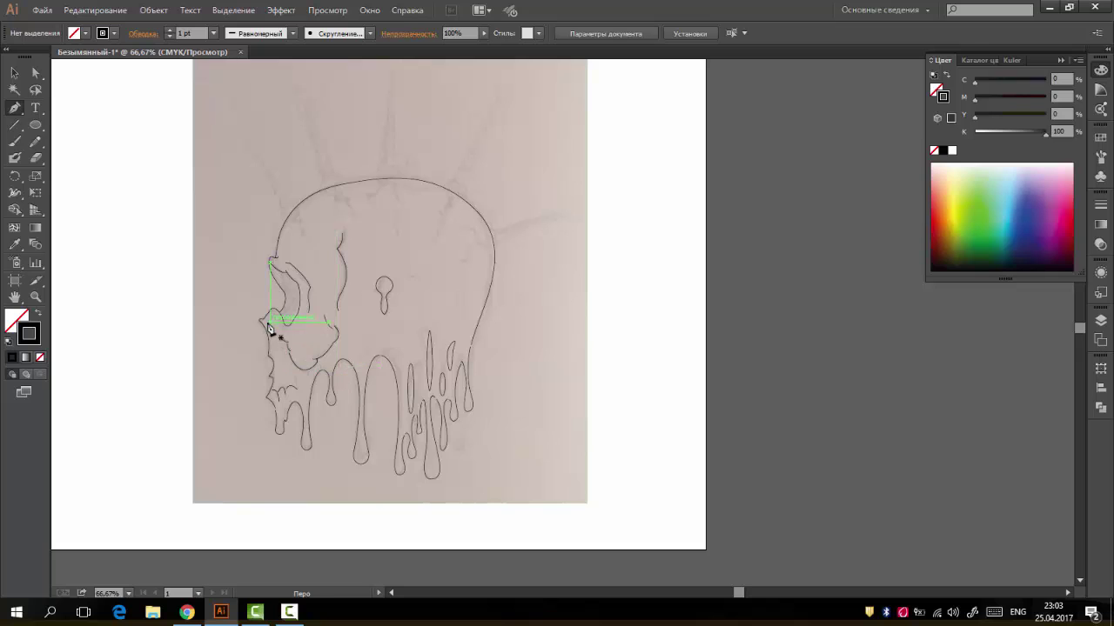
{"action": "scroll", "coordinate": [269, 328], "scroll_direction": "up", "scroll_amount": 6}
{"action": "left_click_drag", "start_coordinate": [216, 310], "coordinate": [344, 424]}
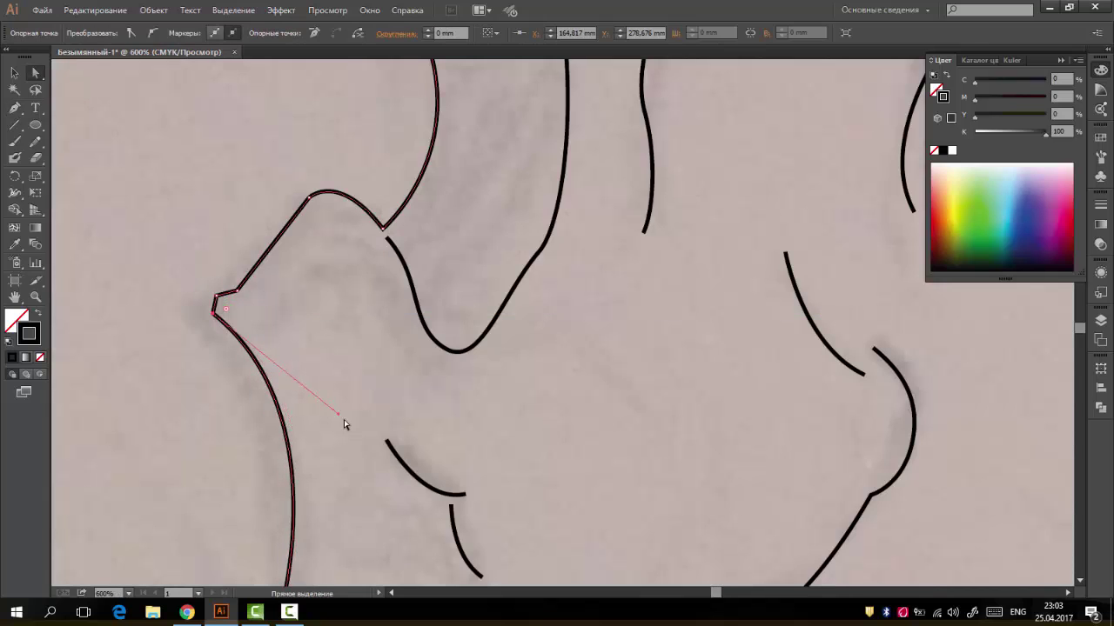
{"action": "left_click", "coordinate": [302, 409]}
Draw a small curved notch dipping into the arch top with the Pen tool
{"action": "scroll", "coordinate": [274, 380], "scroll_direction": "down", "scroll_amount": 5}
{"action": "scroll", "coordinate": [348, 409], "scroll_direction": "down", "scroll_amount": 1}
{"action": "scroll", "coordinate": [426, 429], "scroll_direction": "up", "scroll_amount": 3}
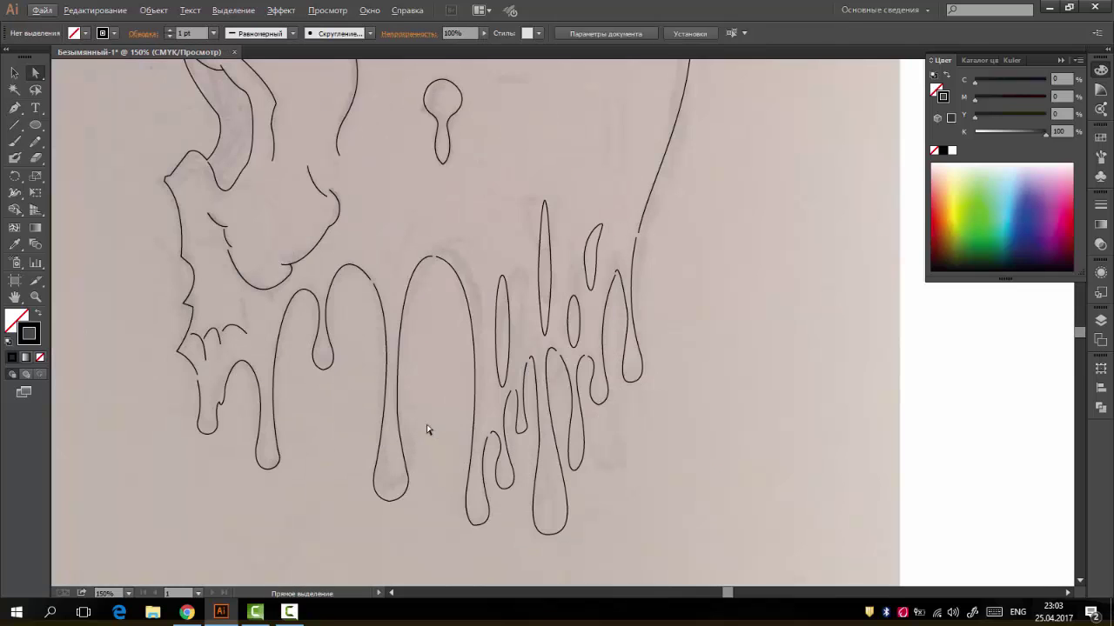
{"action": "scroll", "coordinate": [447, 278], "scroll_direction": "up", "scroll_amount": 4}
{"action": "left_click", "coordinate": [15, 109]}
{"action": "left_click", "coordinate": [380, 222]}
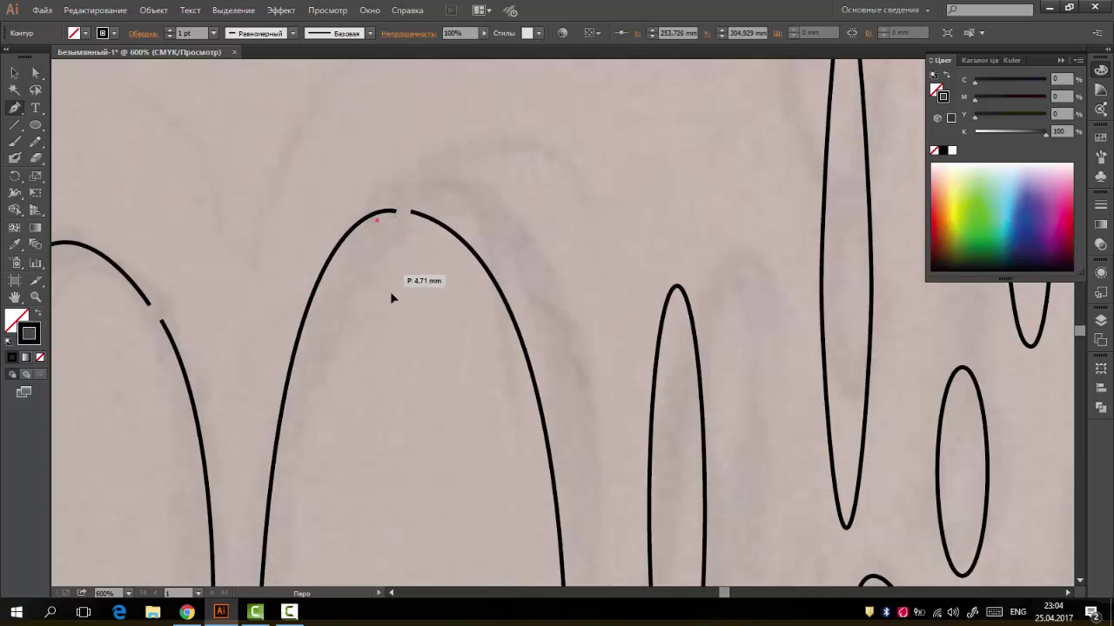
{"action": "left_click_drag", "start_coordinate": [386, 289], "coordinate": [390, 300]}
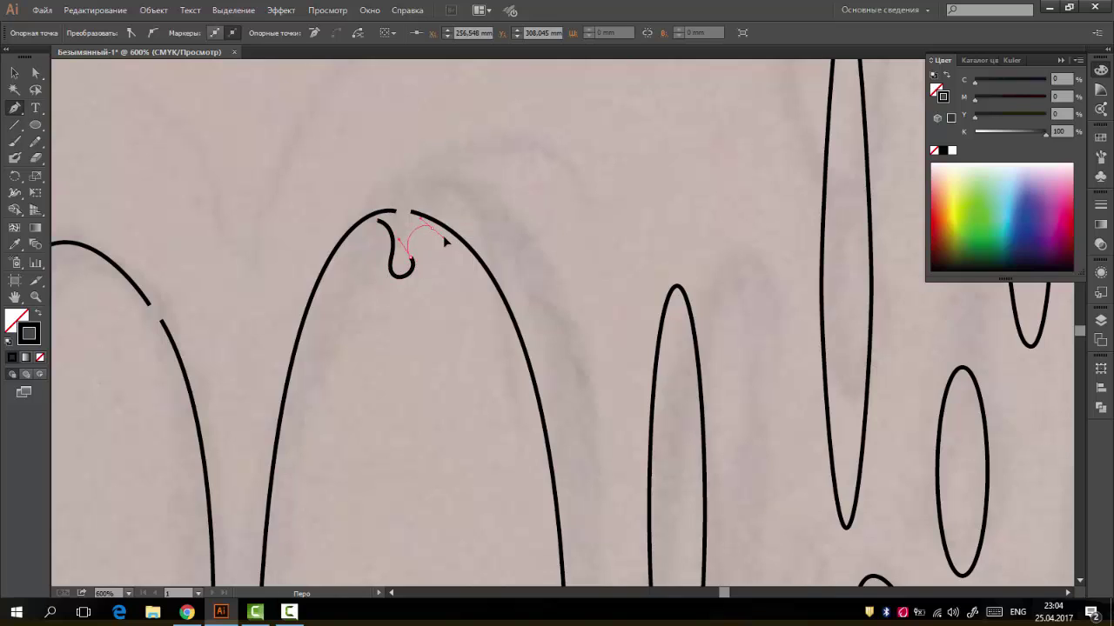
Draw a closed teardrop drop inside the drip
{"action": "scroll", "coordinate": [444, 241], "scroll_direction": "down", "scroll_amount": 6}
{"action": "scroll", "coordinate": [455, 397], "scroll_direction": "up", "scroll_amount": 3}
{"action": "scroll", "coordinate": [431, 281], "scroll_direction": "up", "scroll_amount": 1}
{"action": "left_click", "coordinate": [413, 278]}
{"action": "left_click_drag", "start_coordinate": [399, 361], "coordinate": [388, 400]}
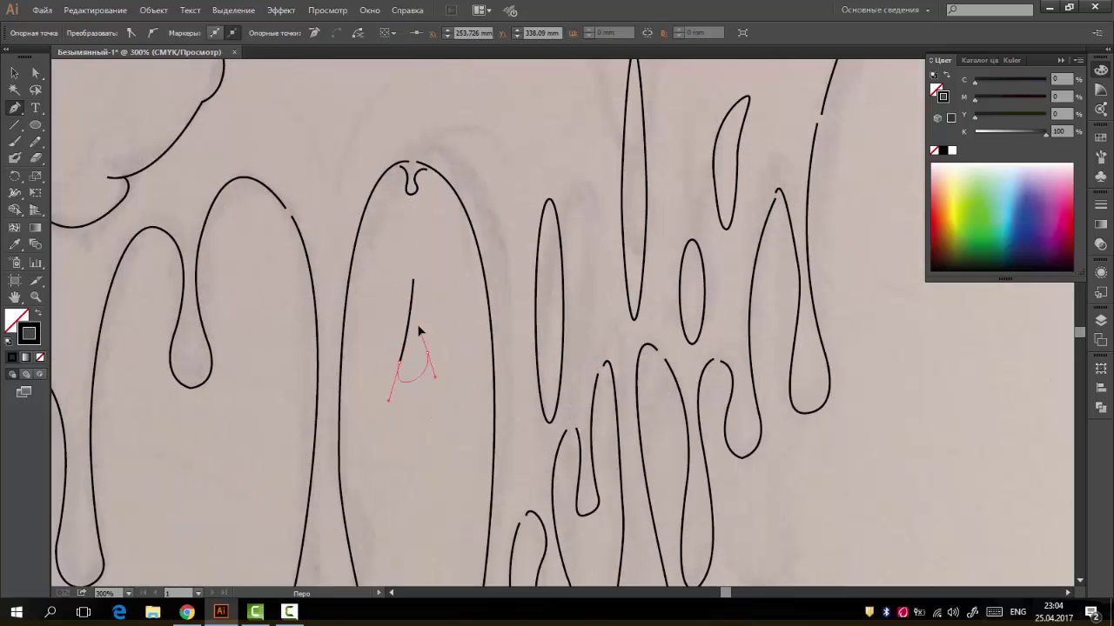
{"action": "left_click", "coordinate": [415, 283]}
Alt-drag copies of the teardrop to fall below the drips at lower left
{"action": "scroll", "coordinate": [415, 283], "scroll_direction": "down", "scroll_amount": 3}
{"action": "scroll", "coordinate": [442, 330], "scroll_direction": "down", "scroll_amount": 1}
{"action": "scroll", "coordinate": [442, 330], "scroll_direction": "up", "scroll_amount": 3}
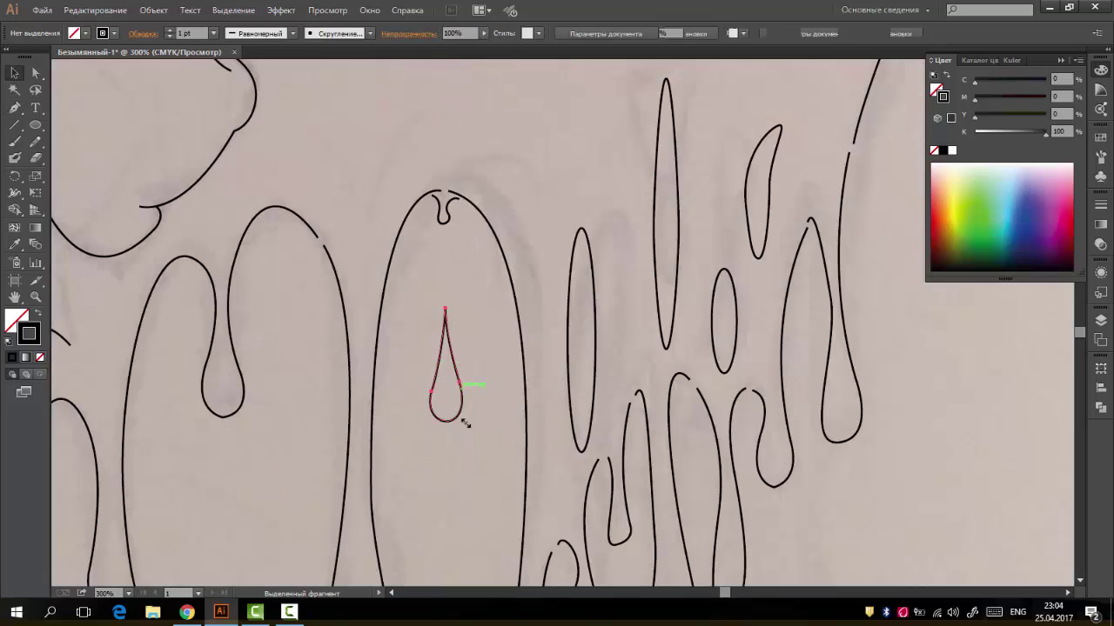
{"action": "scroll", "coordinate": [460, 423], "scroll_direction": "down", "scroll_amount": 1}
{"action": "left_click", "coordinate": [484, 439], "text": "ctrl"}
{"action": "scroll", "coordinate": [452, 444], "scroll_direction": "up", "scroll_amount": 2}
{"action": "left_click_drag", "start_coordinate": [450, 374], "coordinate": [282, 478]}
{"action": "scroll", "coordinate": [295, 487], "scroll_direction": "down", "scroll_amount": 2}
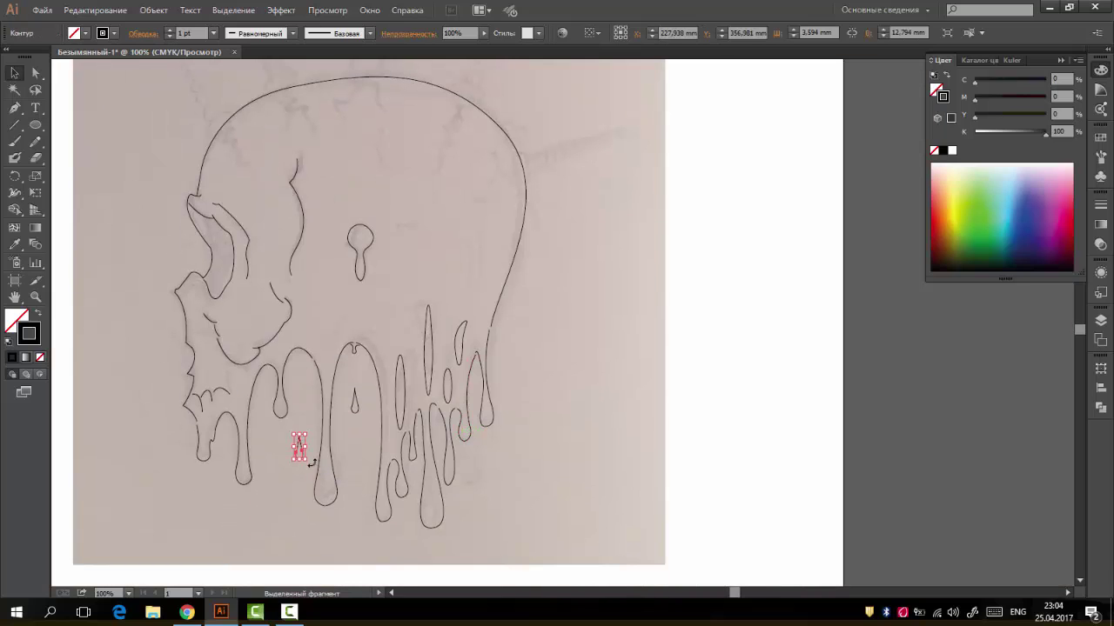
{"action": "mouse_move", "coordinate": [265, 528]}
{"action": "left_mouse_down"}
{"action": "mouse_move", "coordinate": [303, 396]}
{"action": "mouse_move", "coordinate": [300, 522]}
{"action": "left_mouse_up"}
Give the skull outline a 6 pt stroke with a tapered width profile
{"action": "scroll", "coordinate": [273, 497], "scroll_direction": "up", "scroll_amount": 4}
{"action": "scroll", "coordinate": [345, 530], "scroll_direction": "down", "scroll_amount": 3}
{"action": "scroll", "coordinate": [415, 542], "scroll_direction": "down", "scroll_amount": 1}
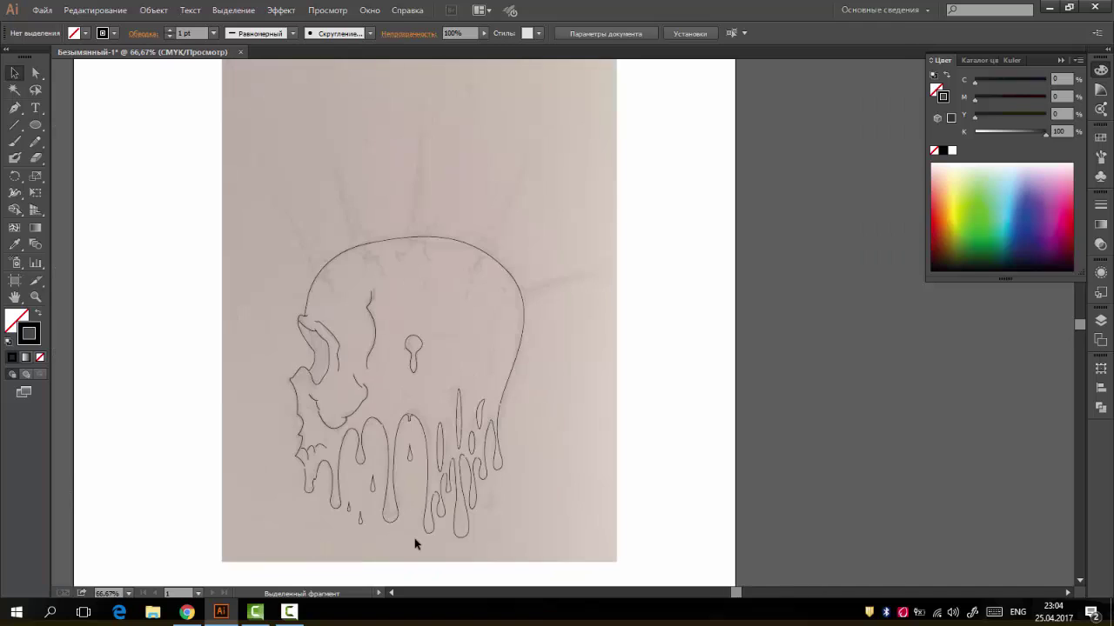
{"action": "scroll", "coordinate": [419, 432], "scroll_direction": "up", "scroll_amount": 5}
{"action": "scroll", "coordinate": [418, 433], "scroll_direction": "down", "scroll_amount": 3}
{"action": "scroll", "coordinate": [437, 442], "scroll_direction": "down", "scroll_amount": 2}
{"action": "left_click", "coordinate": [409, 162]}
{"action": "left_click", "coordinate": [213, 33]}
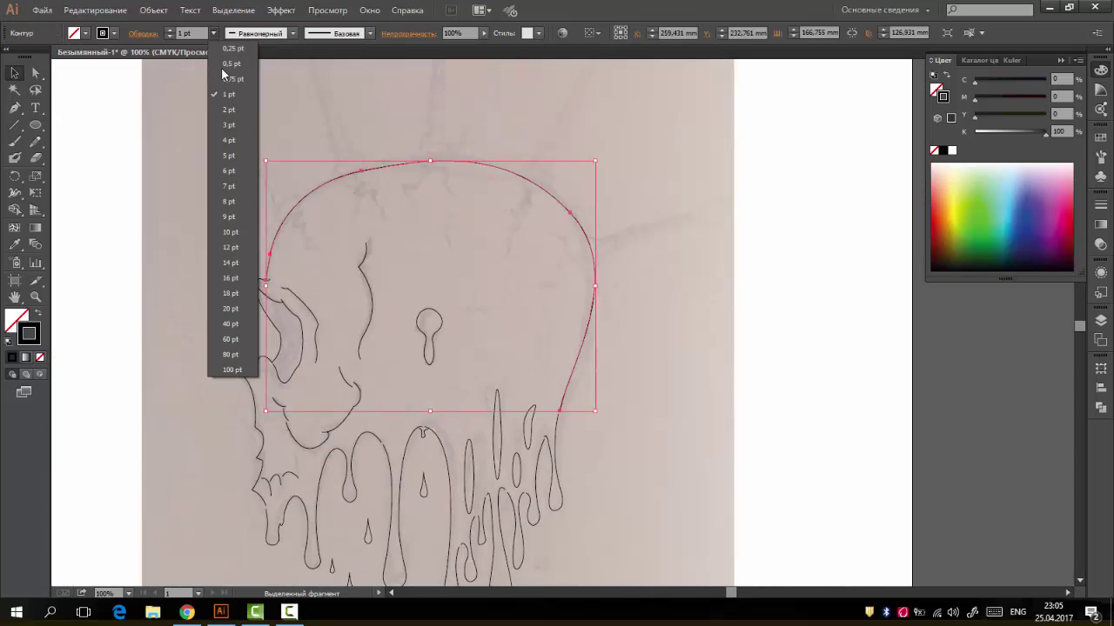
{"action": "left_click", "coordinate": [233, 196]}
{"action": "left_click", "coordinate": [248, 33]}
{"action": "left_click", "coordinate": [247, 129]}
Give the eye-socket path a 5 pt stroke with a lens width profile
{"action": "scroll", "coordinate": [371, 341], "scroll_direction": "down", "scroll_amount": 3}
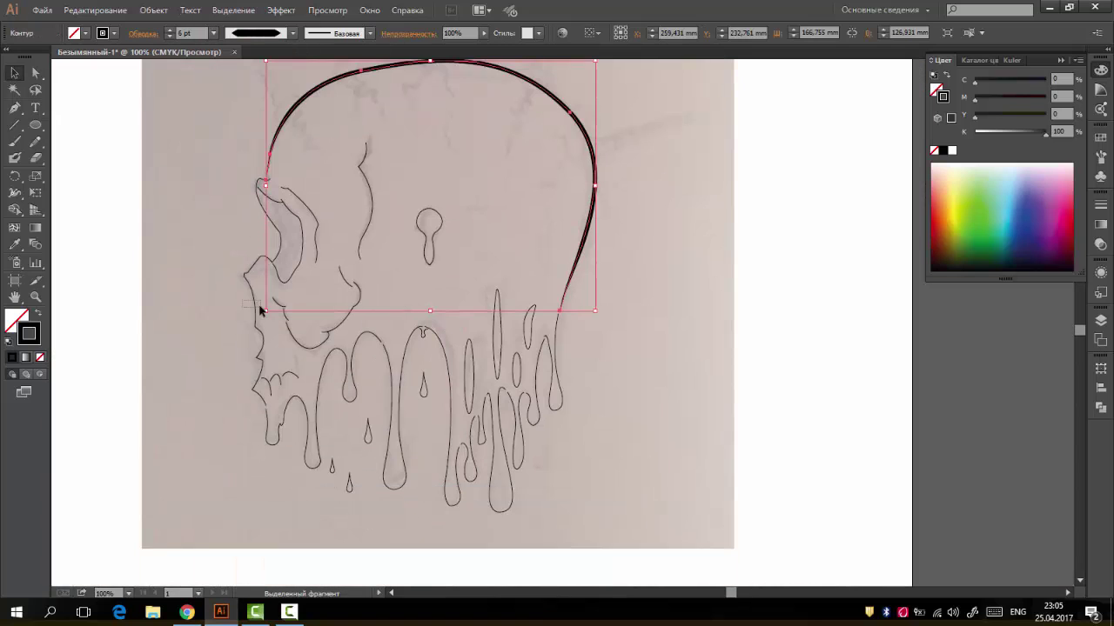
{"action": "left_click", "coordinate": [257, 308]}
{"action": "left_click", "coordinate": [299, 218]}
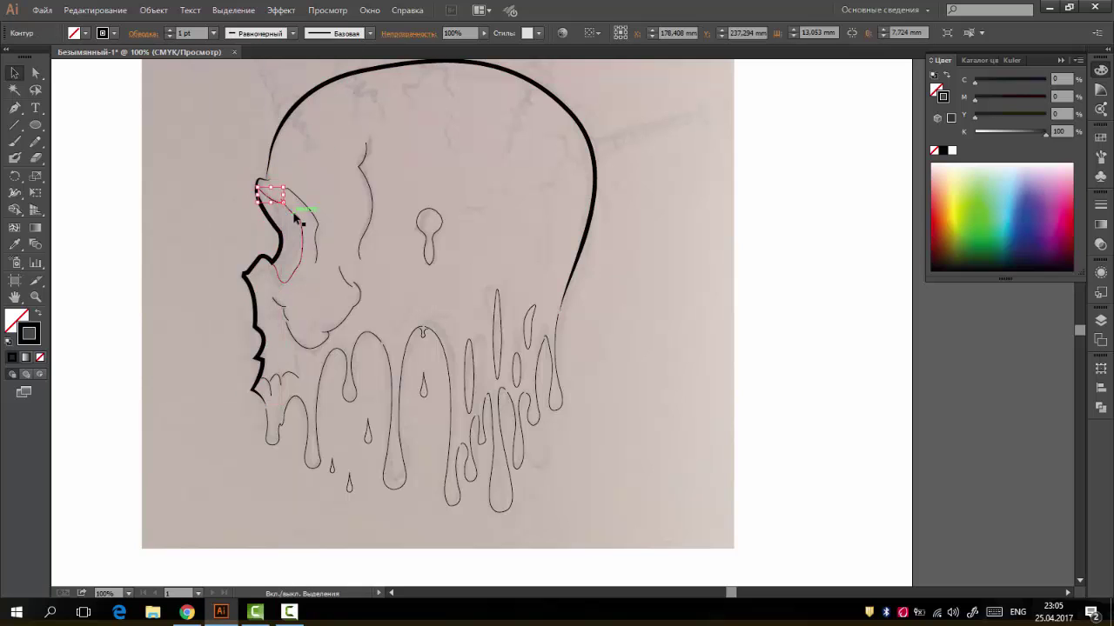
{"action": "left_click", "coordinate": [213, 33]}
{"action": "left_click", "coordinate": [234, 177]}
{"action": "left_click", "coordinate": [256, 33]}
{"action": "left_click", "coordinate": [261, 76]}
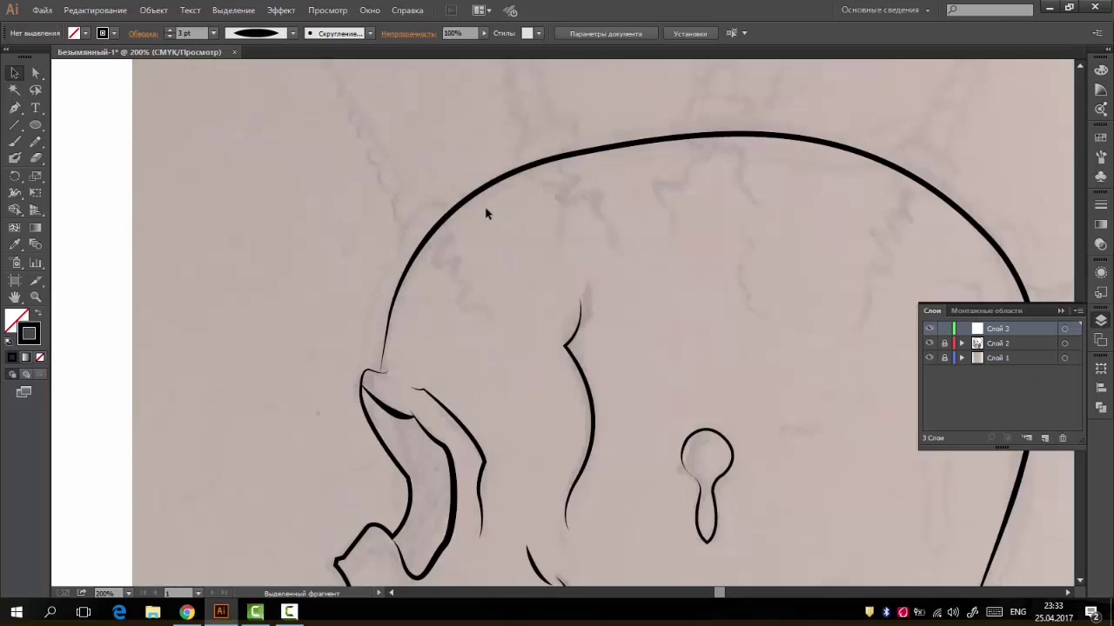
Draw the first three collar bumps along the skull's top curve with the Pen
{"action": "scroll", "coordinate": [486, 213], "scroll_direction": "up", "scroll_amount": 3}
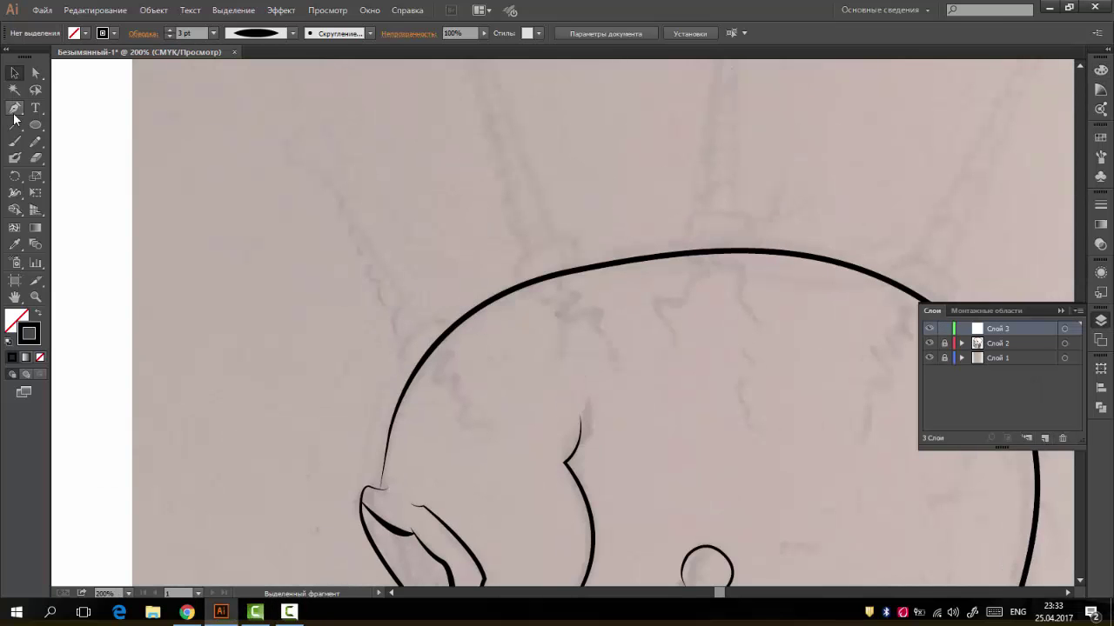
{"action": "left_click", "coordinate": [411, 376]}
{"action": "left_click", "coordinate": [405, 349]}
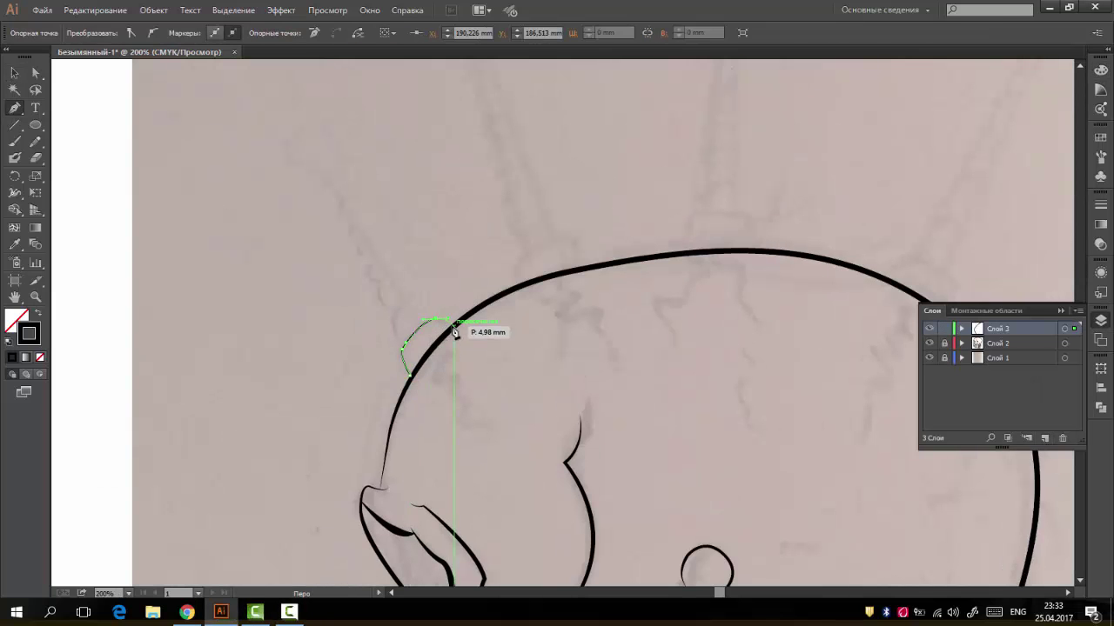
{"action": "left_click", "coordinate": [450, 323]}
{"action": "left_click", "coordinate": [523, 283]}
{"action": "left_click", "coordinate": [522, 262]}
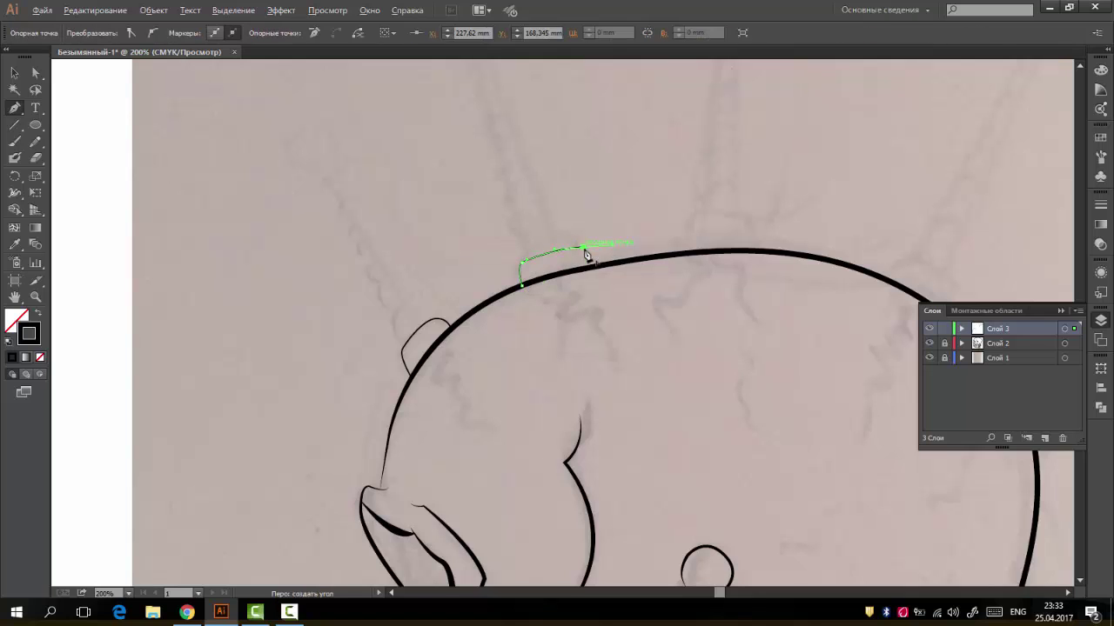
{"action": "left_click", "coordinate": [687, 253]}
{"action": "left_click", "coordinate": [687, 231]}
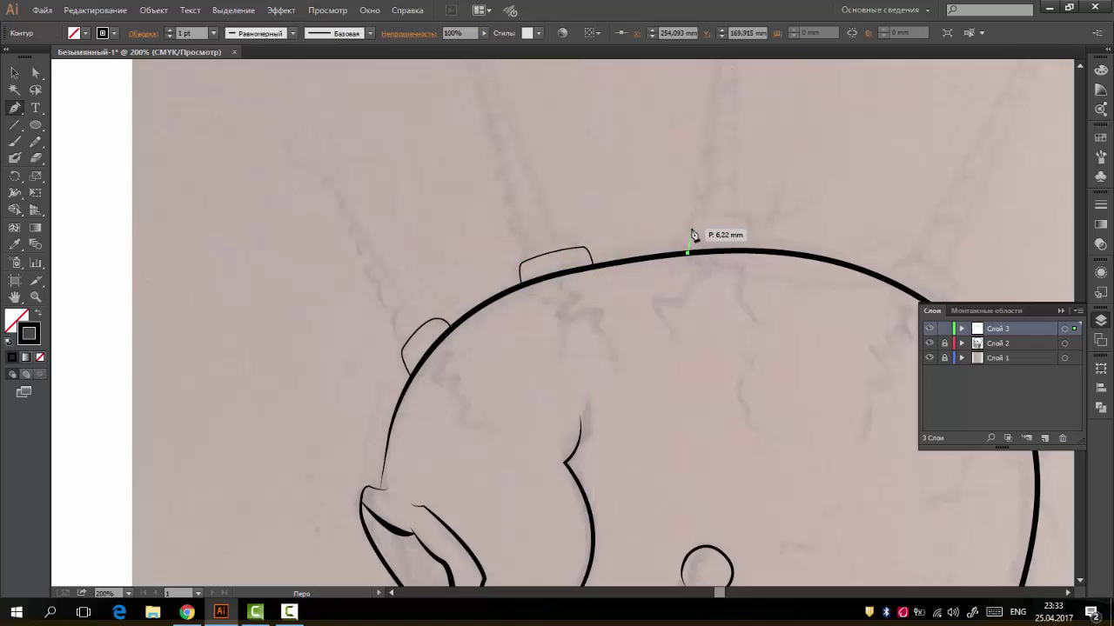
{"action": "left_click", "coordinate": [762, 254]}
Add more collar bumps on the left and right of the skull top, undoing a stray point
{"action": "scroll", "coordinate": [609, 348], "scroll_direction": "right", "scroll_amount": 5}
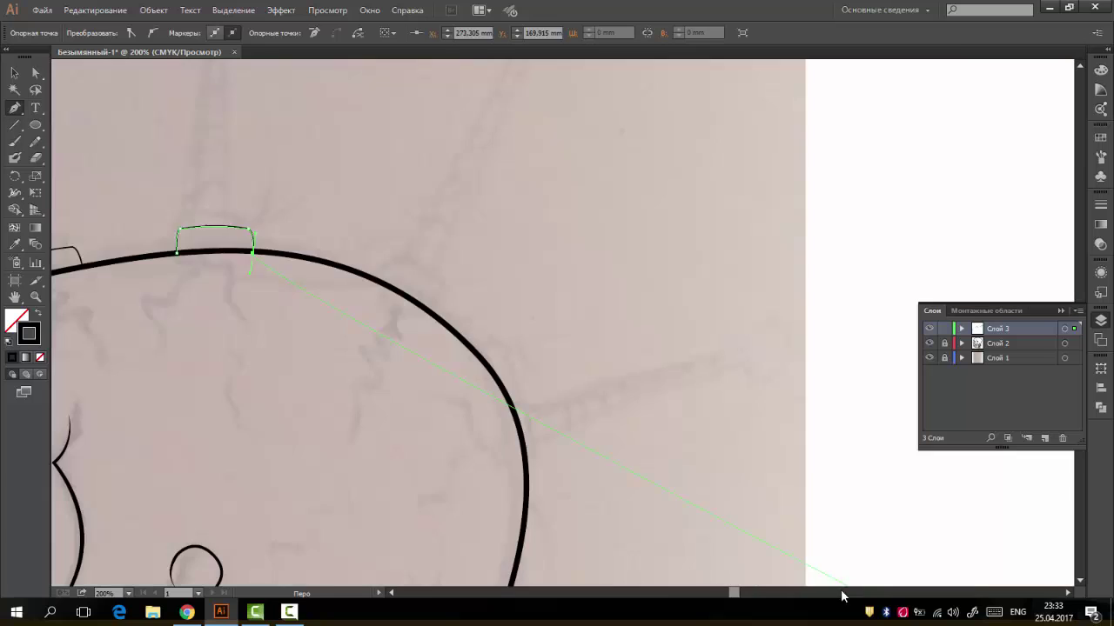
{"action": "left_click", "coordinate": [376, 277]}
{"action": "left_click", "coordinate": [398, 261]}
{"action": "left_click", "coordinate": [444, 283]}
{"action": "left_click", "coordinate": [443, 312]}
{"action": "left_click", "coordinate": [514, 408]}
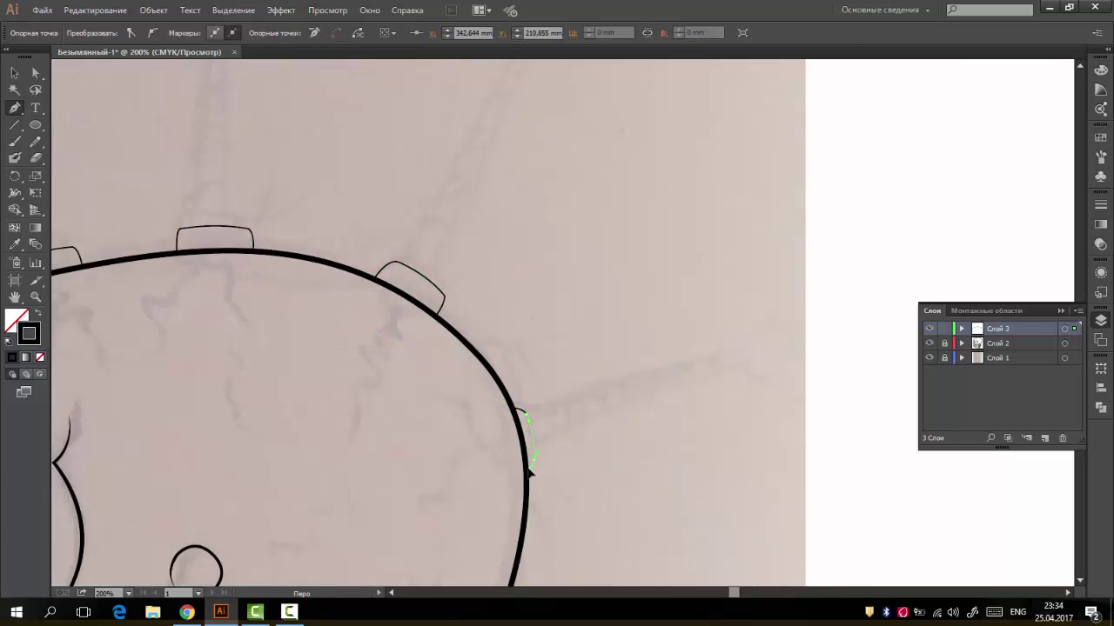
{"action": "scroll", "coordinate": [564, 437], "scroll_direction": "down", "scroll_amount": 2}
{"action": "scroll", "coordinate": [192, 378], "scroll_direction": "up", "scroll_amount": 2}
{"action": "left_click", "coordinate": [277, 424]}
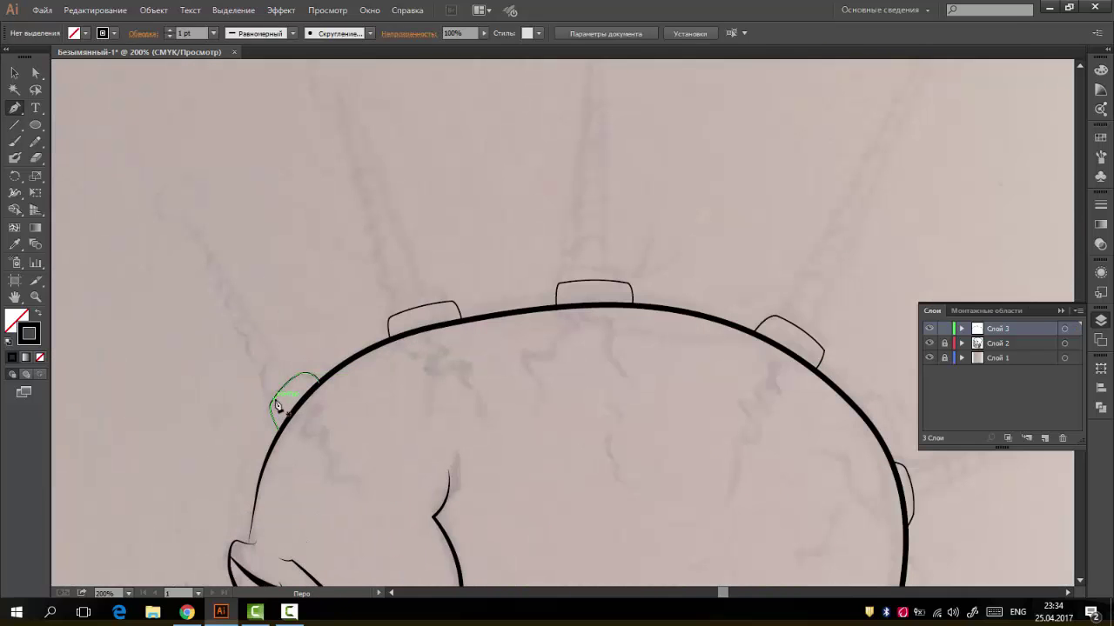
{"action": "left_click", "coordinate": [271, 396]}
{"action": "left_click", "coordinate": [188, 228]}
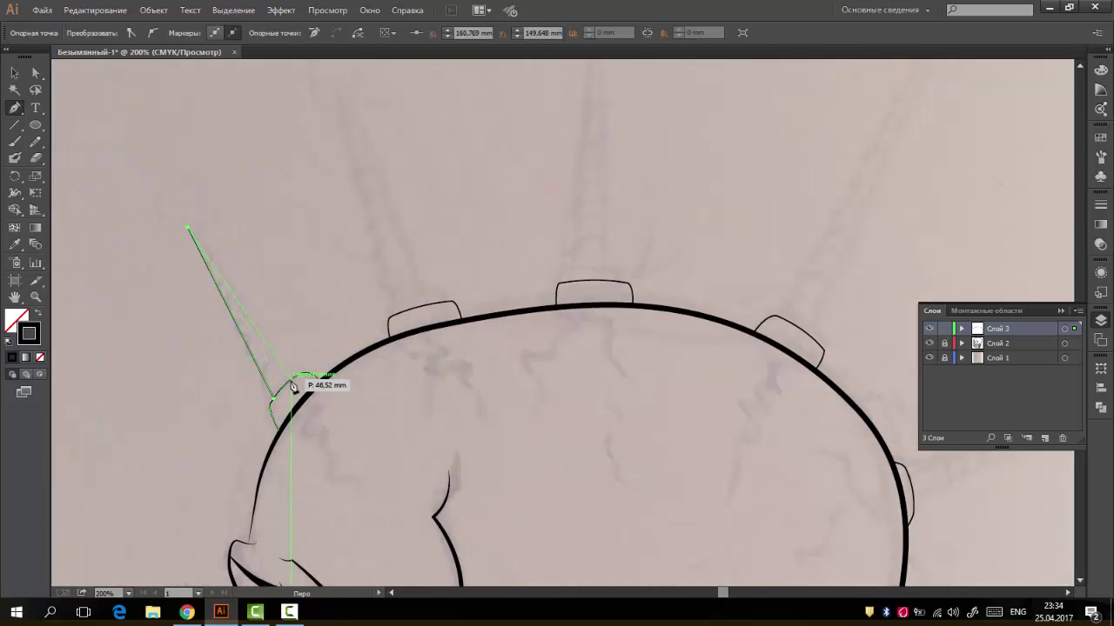
{"action": "key", "text": "ctrl+z"}
Draw the left, middle and right pointed spike triangles rising from their collars
{"action": "left_click", "coordinate": [164, 243]}
{"action": "left_click", "coordinate": [296, 375]}
{"action": "left_click", "coordinate": [403, 321]}
{"action": "scroll", "coordinate": [400, 217], "scroll_direction": "down", "scroll_amount": 1}
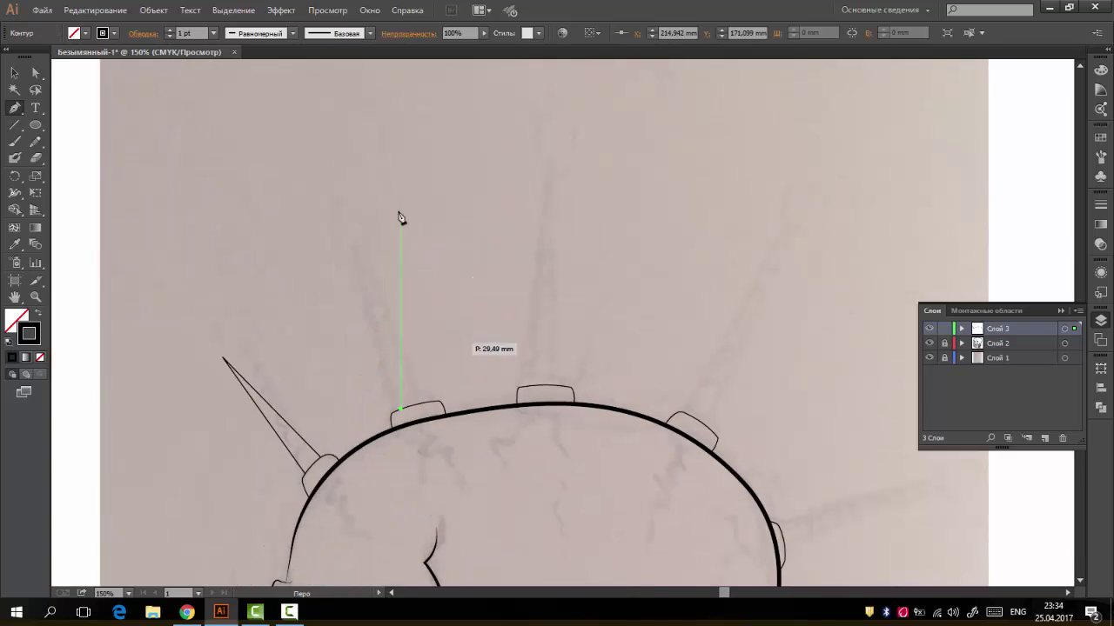
{"action": "left_click", "coordinate": [367, 199]}
{"action": "left_click", "coordinate": [432, 406]}
{"action": "left_click", "coordinate": [528, 386]}
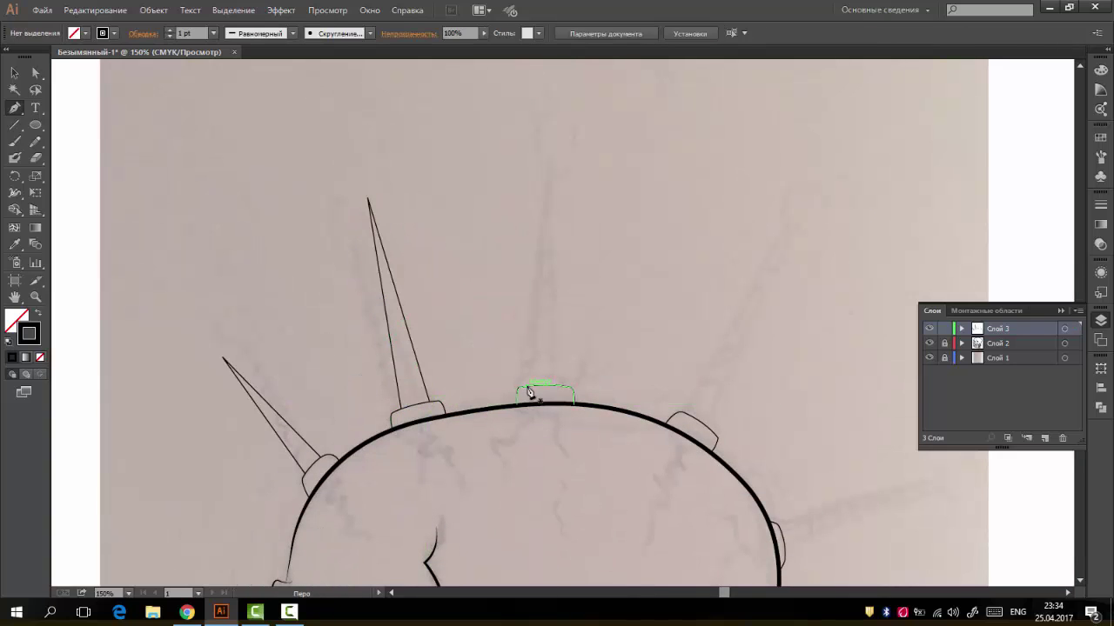
{"action": "left_click", "coordinate": [544, 145]}
{"action": "left_click", "coordinate": [561, 385]}
{"action": "left_click", "coordinate": [687, 414]}
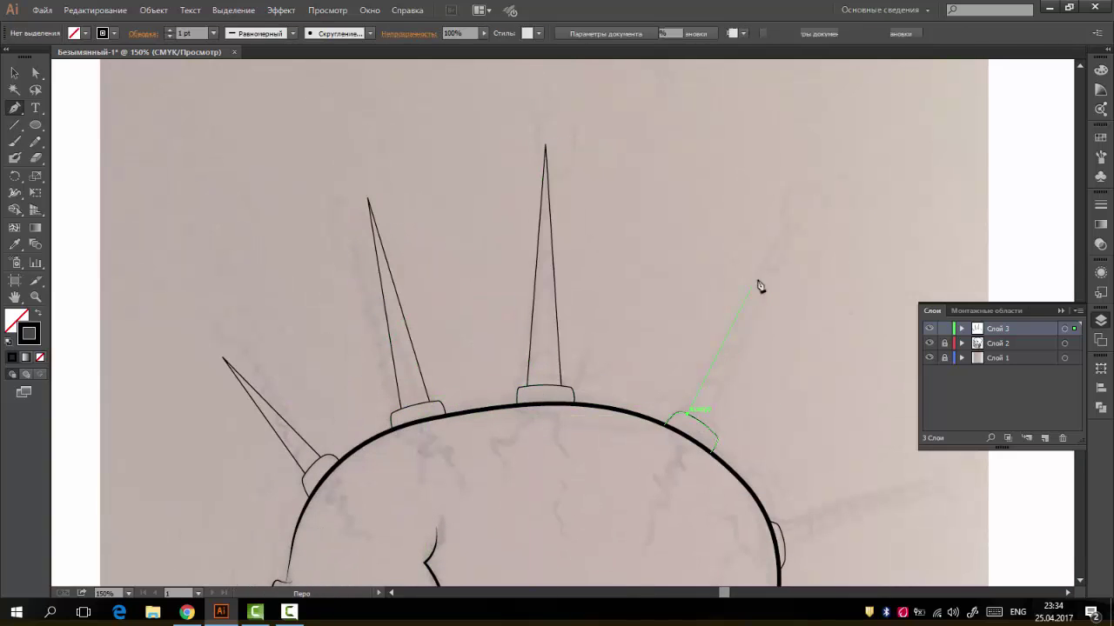
{"action": "left_click", "coordinate": [802, 243]}
{"action": "left_click", "coordinate": [754, 419], "text": "ctrl"}
Add a side spike at the right collar, then select all the spikes
{"action": "scroll", "coordinate": [753, 419], "scroll_direction": "right", "scroll_amount": 5}
{"action": "scroll", "coordinate": [621, 398], "scroll_direction": "down", "scroll_amount": 3}
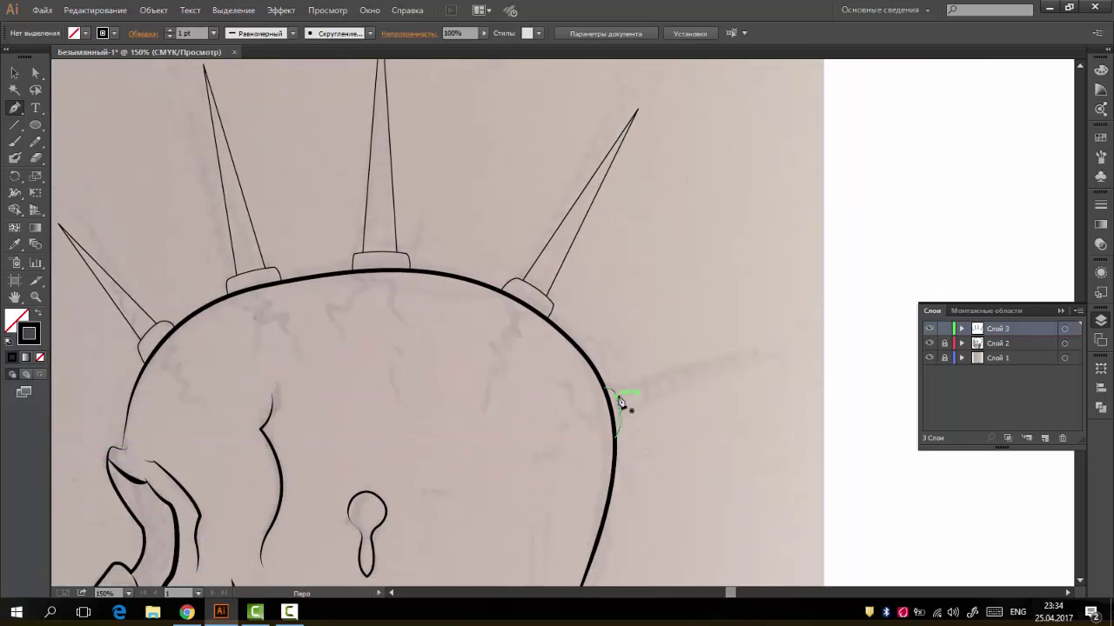
{"action": "left_click", "coordinate": [614, 397]}
{"action": "left_click", "coordinate": [793, 363]}
{"action": "left_click", "coordinate": [619, 420]}
{"action": "key", "text": "ctrl+0"}
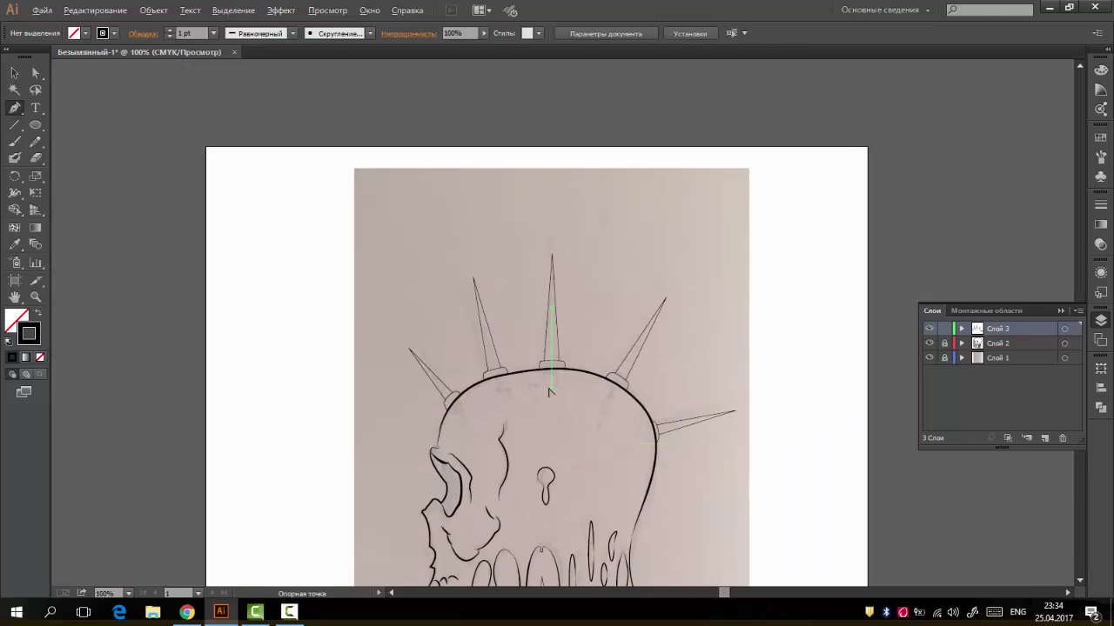
{"action": "key", "text": "ctrl+1"}
{"action": "key", "text": "ctrl+a"}
Set the selected spikes' stroke weight to 2 pt and fit the skull in view
{"action": "left_click", "coordinate": [213, 33]}
{"action": "left_click", "coordinate": [228, 107]}
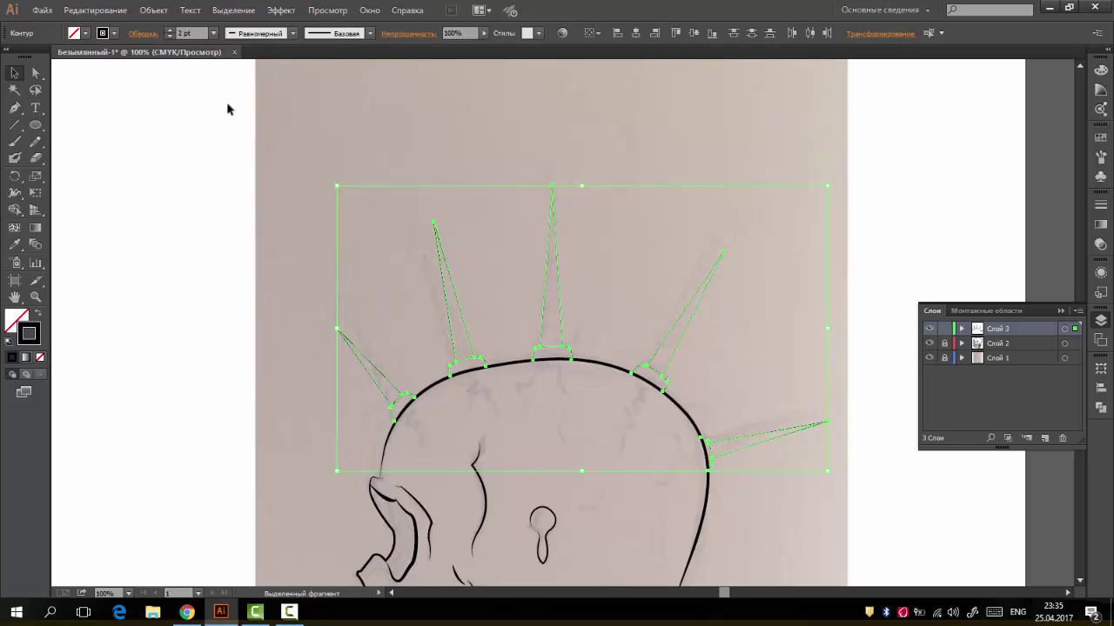
{"action": "left_click", "coordinate": [324, 139]}
{"action": "key", "text": "ctrl+0"}
{"action": "scroll", "coordinate": [322, 277], "scroll_direction": "up", "scroll_amount": 2}
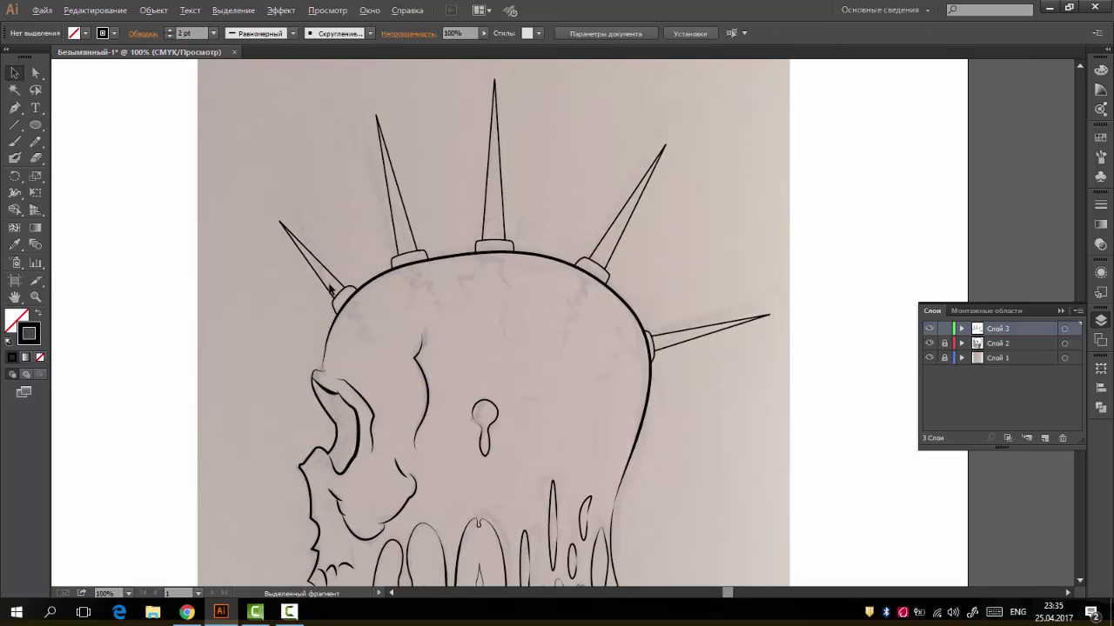
{"action": "scroll", "coordinate": [323, 276], "scroll_direction": "up", "scroll_amount": 3}
{"action": "scroll", "coordinate": [323, 276], "scroll_direction": "up", "scroll_amount": 2}
Draw a hatch stroke, copy it up the spike, stretch the top one, and show Layer 3
{"action": "left_click", "coordinate": [13, 111]}
{"action": "left_click", "coordinate": [348, 426]}
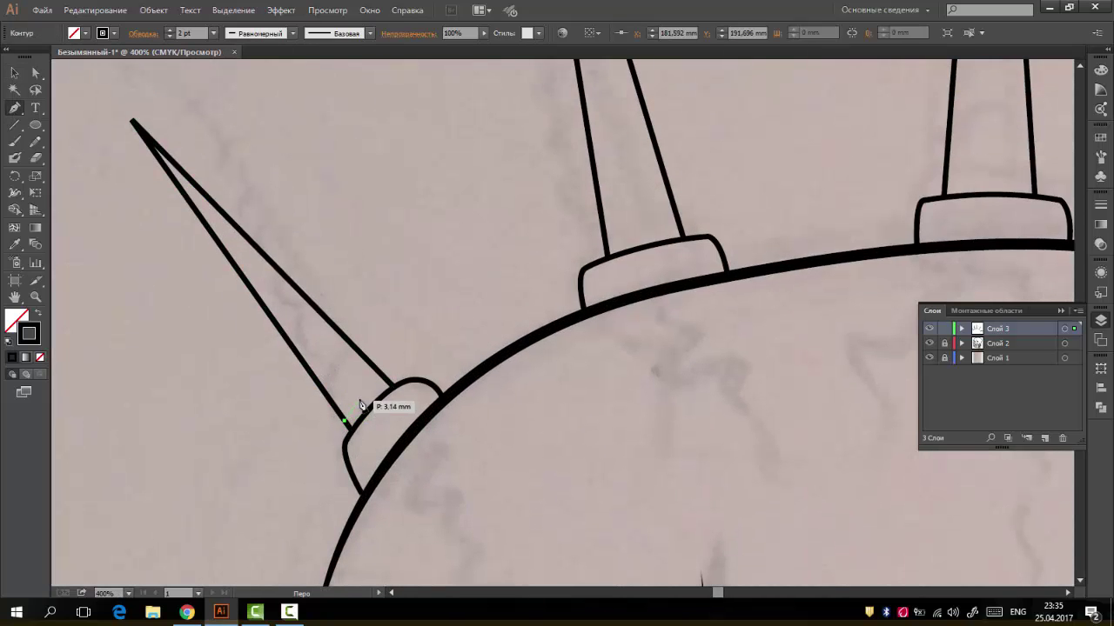
{"action": "left_click", "coordinate": [359, 400]}
{"action": "left_click_drag", "start_coordinate": [348, 400], "coordinate": [333, 386]}
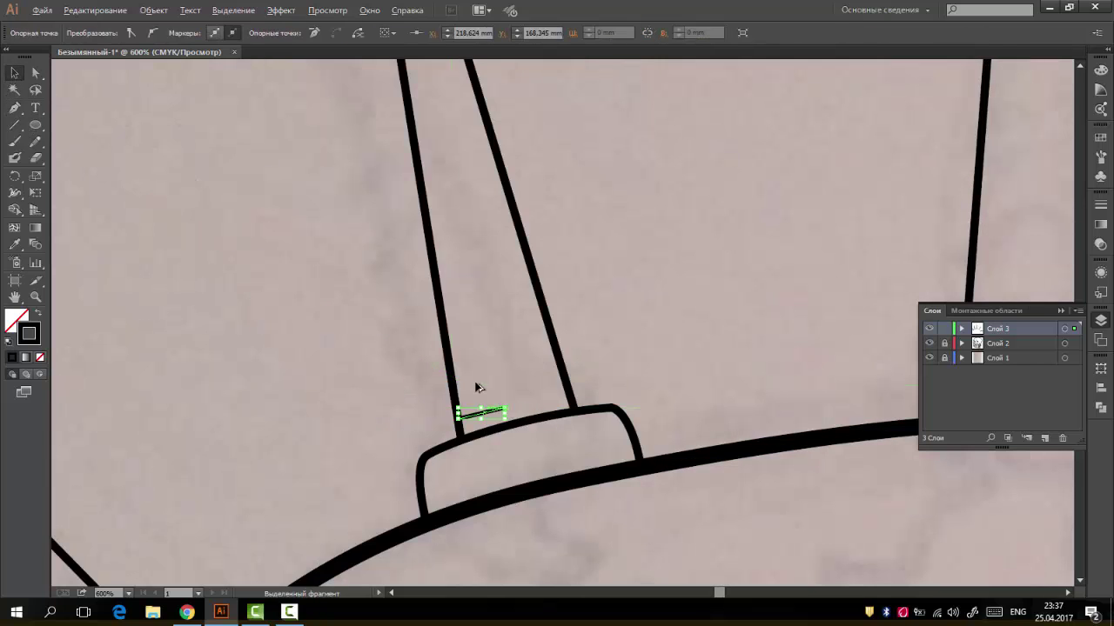
{"action": "left_click_drag", "start_coordinate": [476, 388], "coordinate": [464, 304]}
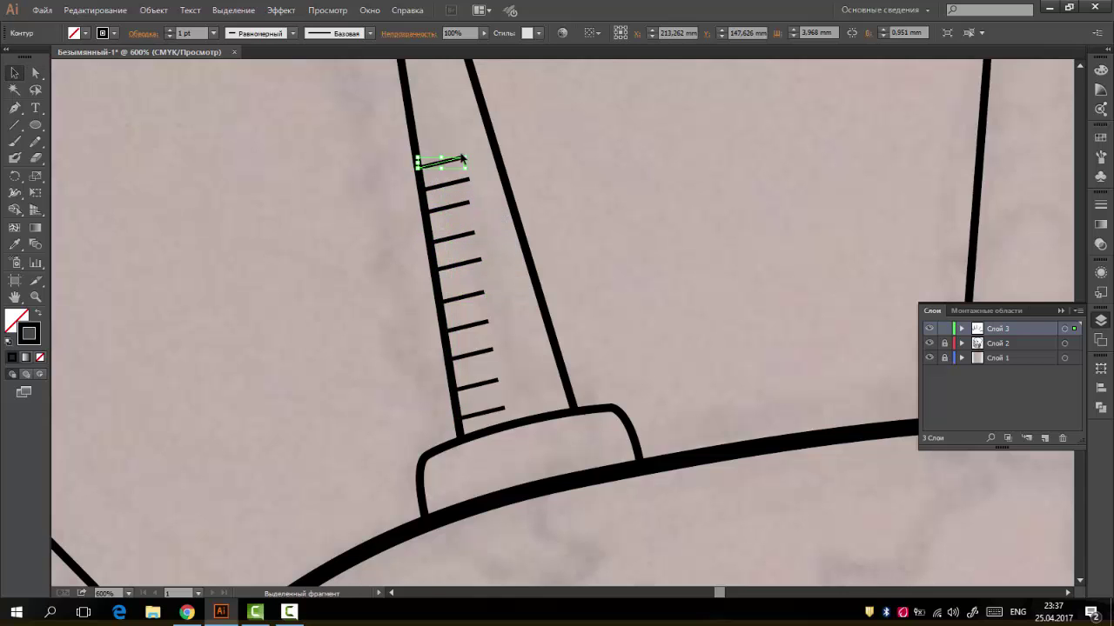
{"action": "scroll", "coordinate": [461, 174], "scroll_direction": "up", "scroll_amount": 4}
{"action": "left_click_drag", "start_coordinate": [452, 154], "coordinate": [463, 329]}
{"action": "left_click_drag", "start_coordinate": [393, 279], "coordinate": [380, 162]}
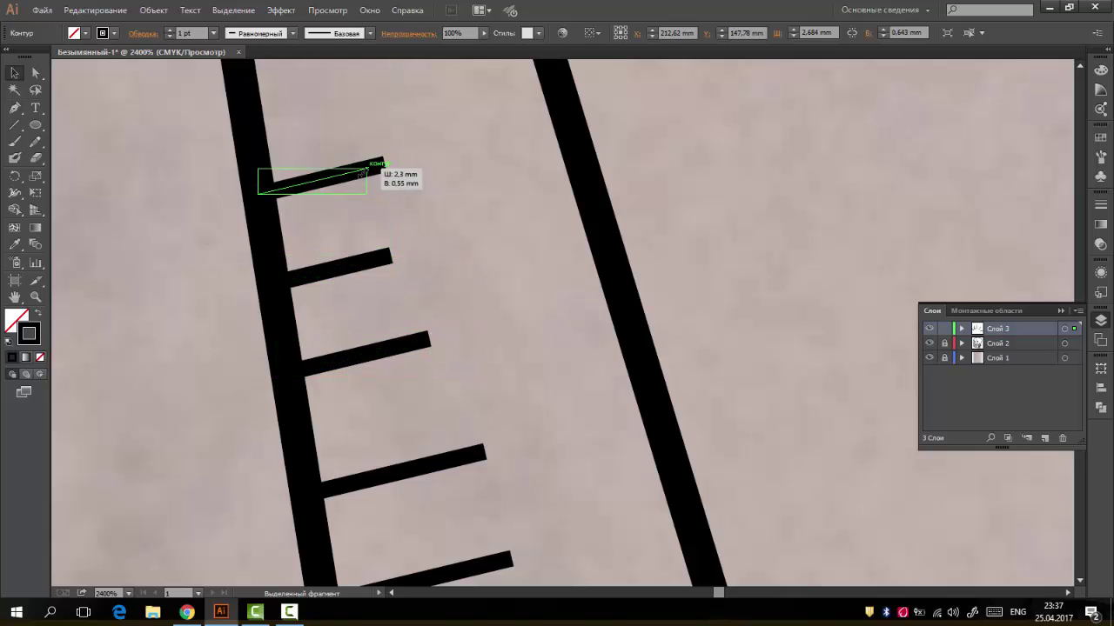
{"action": "left_click_drag", "start_coordinate": [488, 331], "coordinate": [486, 334]}
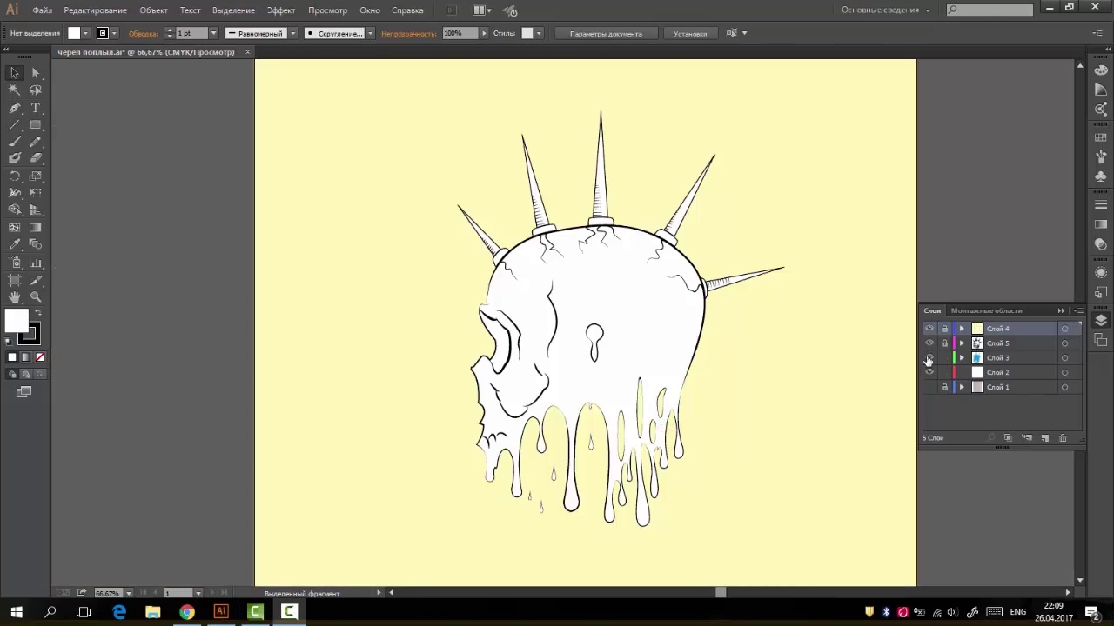
{"action": "left_click", "coordinate": [928, 359]}
{"action": "scroll", "coordinate": [670, 325], "scroll_direction": "up", "scroll_amount": 1}
Recolour the selected spikes crimson in the Color panel
{"action": "scroll", "coordinate": [671, 325], "scroll_direction": "up", "scroll_amount": 1}
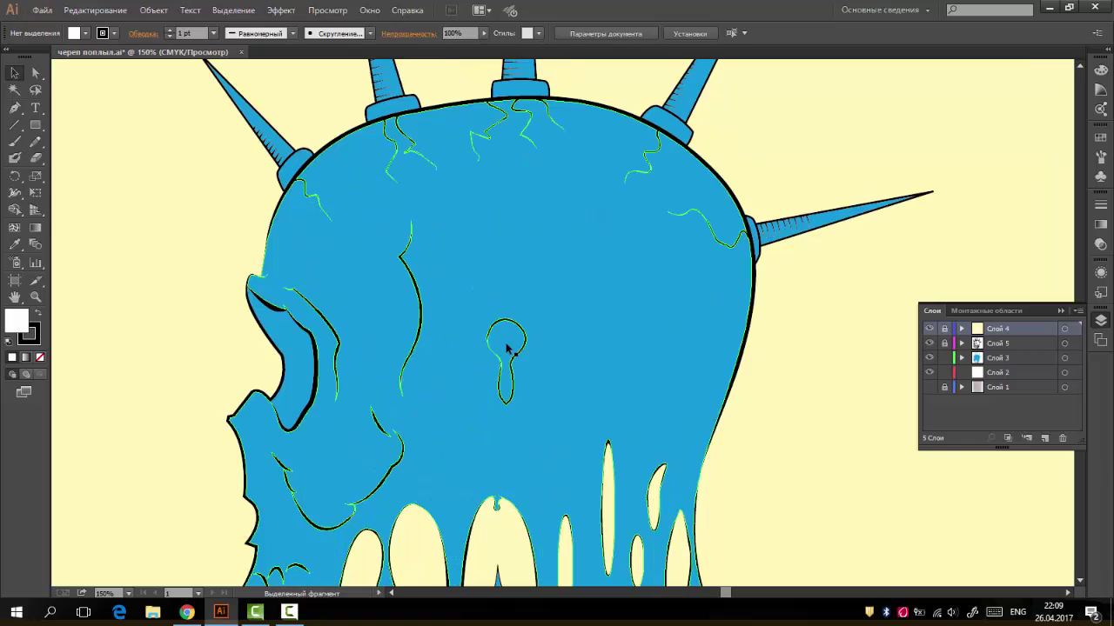
{"action": "left_click", "coordinate": [497, 209]}
{"action": "scroll", "coordinate": [741, 122], "scroll_direction": "up", "scroll_amount": 4}
{"action": "left_click", "coordinate": [679, 279]}
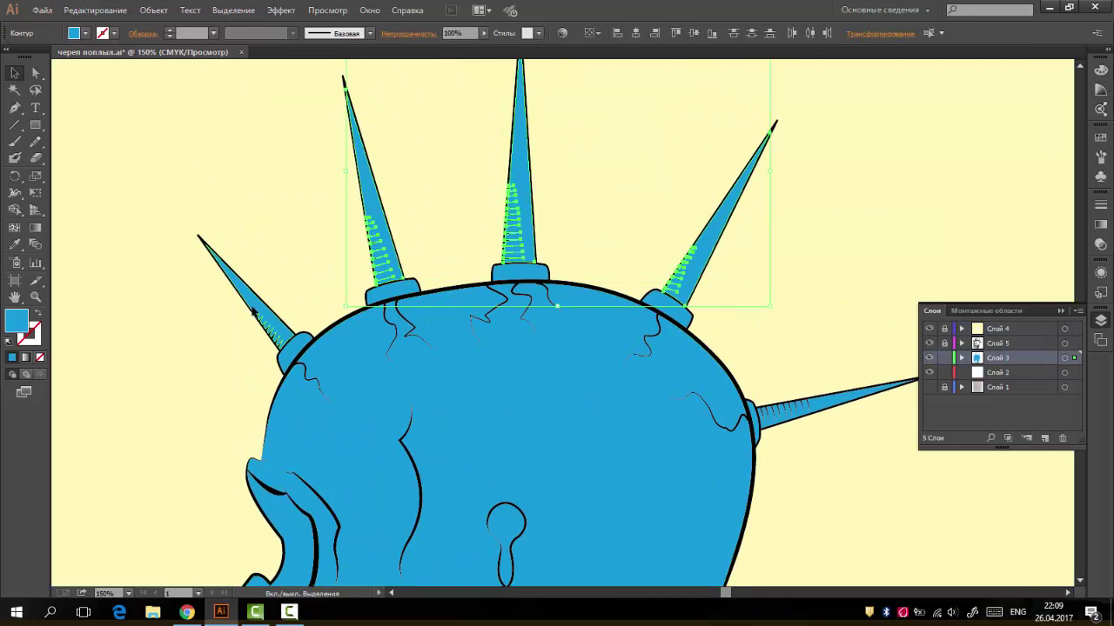
{"action": "left_click", "coordinate": [783, 411], "text": "shift"}
{"action": "left_click", "coordinate": [1101, 70]}
{"action": "left_click", "coordinate": [955, 70]}
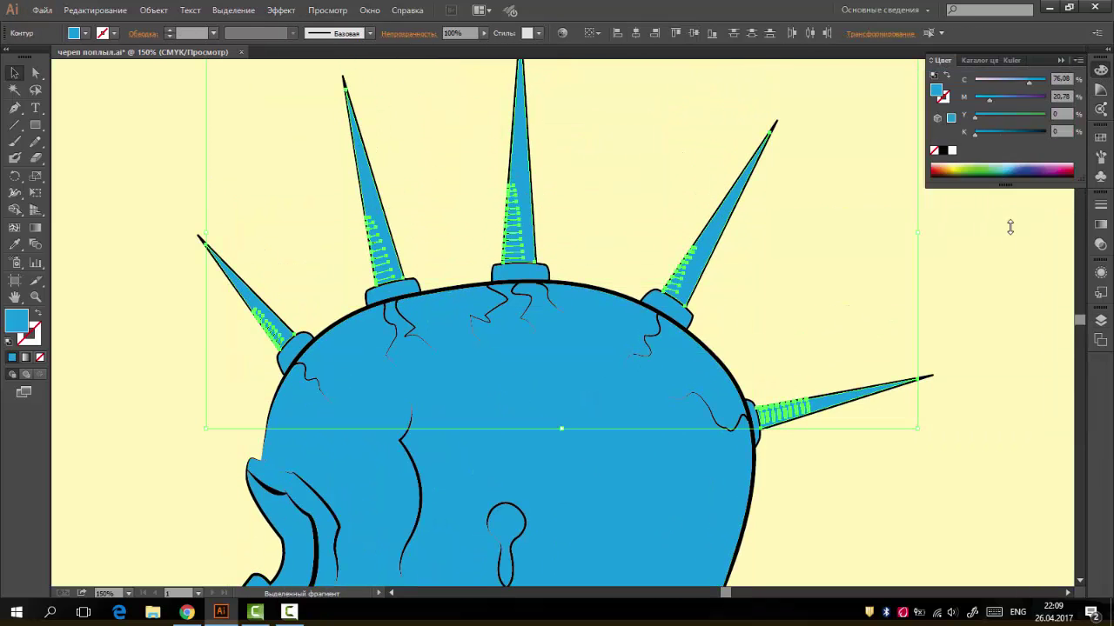
{"action": "left_click_drag", "start_coordinate": [1005, 188], "coordinate": [1005, 279]}
{"action": "left_click", "coordinate": [943, 190]}
{"action": "left_click_drag", "start_coordinate": [1019, 99], "coordinate": [1041, 97]}
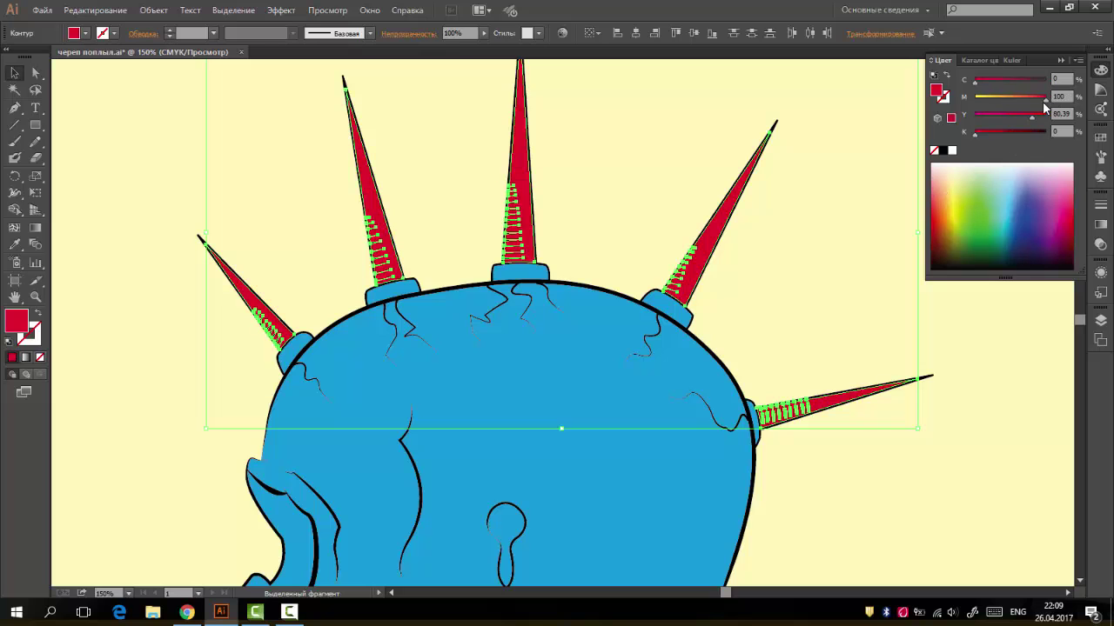
{"action": "left_click", "coordinate": [834, 280]}
Select the three spike collars and adjust their fill colour
{"action": "left_click", "coordinate": [636, 315]}
{"action": "left_click", "coordinate": [520, 272], "text": "shift"}
{"action": "left_click", "coordinate": [391, 291], "text": "shift"}
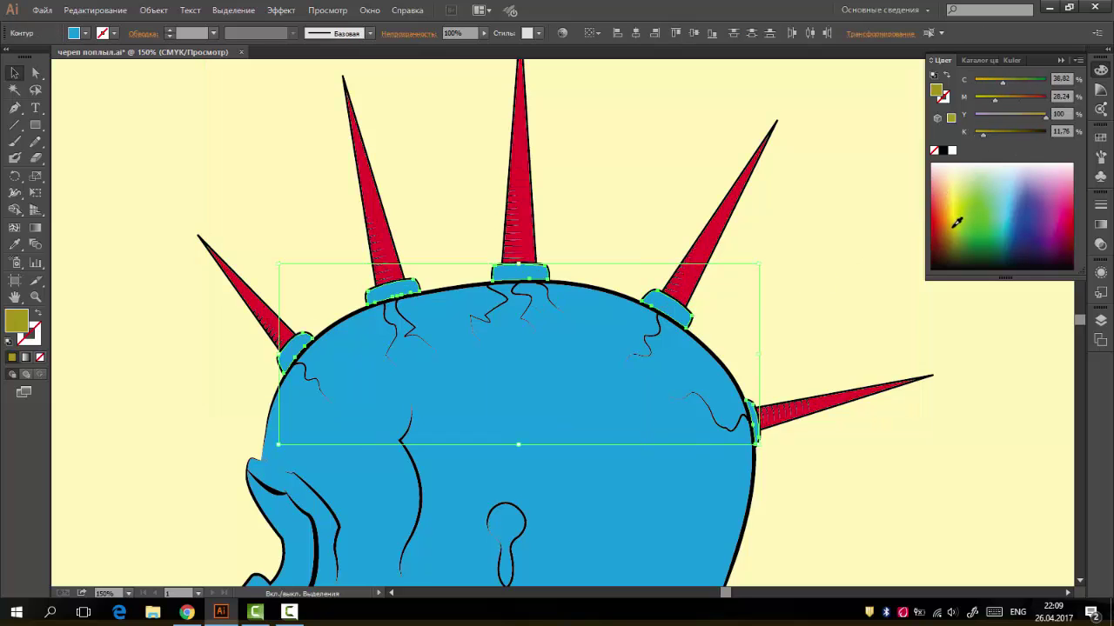
{"action": "left_click_drag", "start_coordinate": [956, 222], "coordinate": [949, 223]}
{"action": "left_click", "coordinate": [899, 250]}
{"action": "scroll", "coordinate": [900, 250], "scroll_direction": "down", "scroll_amount": 1}
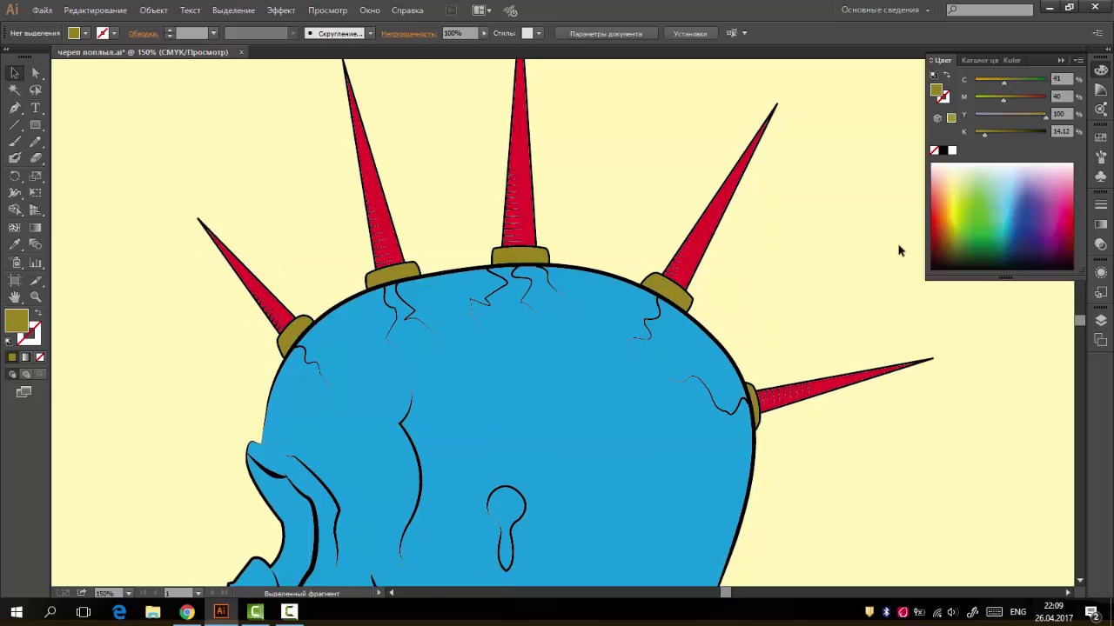
{"action": "scroll", "coordinate": [900, 251], "scroll_direction": "down", "scroll_amount": 2}
Change the skull's fill from blue to purple
{"action": "left_click", "coordinate": [604, 348]}
{"action": "key", "text": "ctrl+minus"}
{"action": "left_click", "coordinate": [1009, 244]}
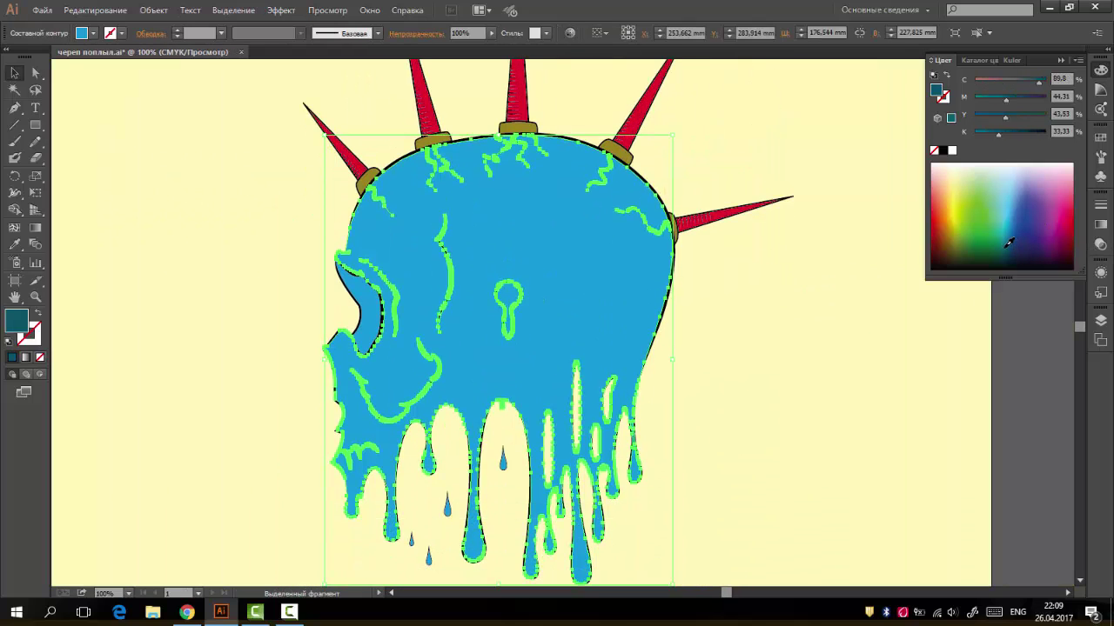
{"action": "left_click", "coordinate": [1016, 233]}
{"action": "left_click_drag", "start_coordinate": [1009, 98], "coordinate": [1035, 87]}
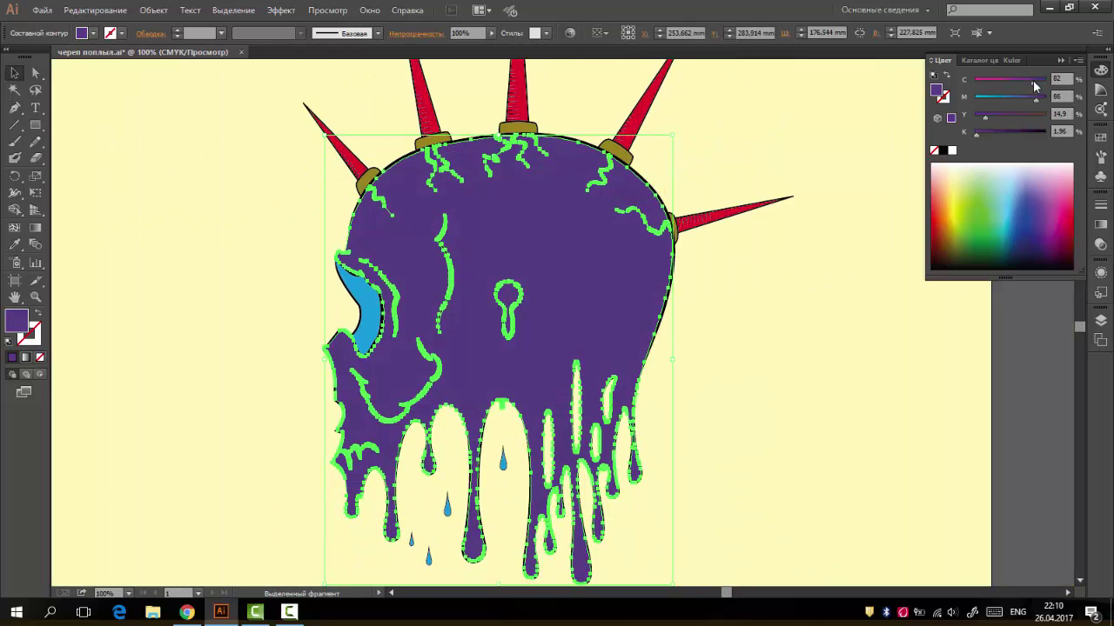
{"action": "left_click", "coordinate": [843, 205]}
Give the eye socket a darker purple fill using the Eyedropper
{"action": "left_click", "coordinate": [364, 304]}
{"action": "key", "text": "i"}
{"action": "left_click", "coordinate": [522, 261]}
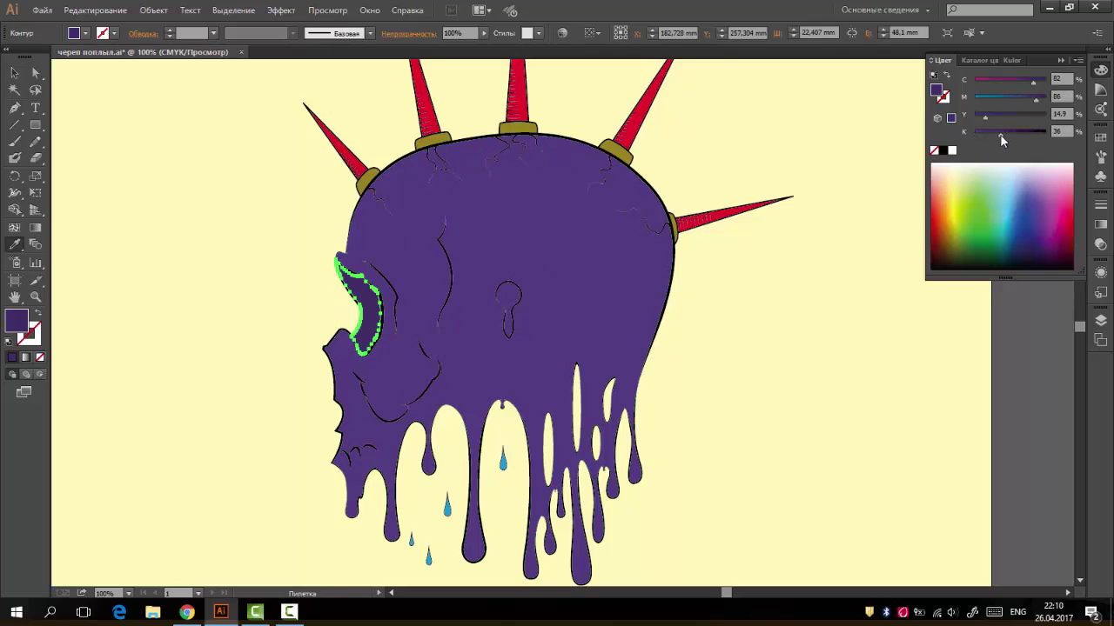
{"action": "left_click", "coordinate": [564, 295], "text": "ctrl"}
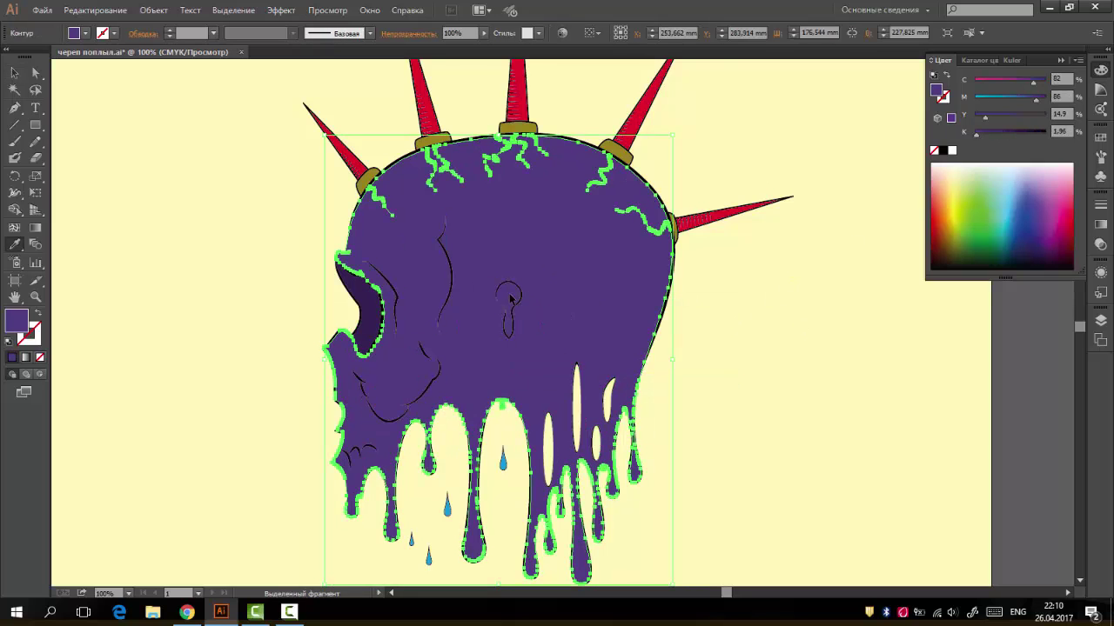
{"action": "key", "text": "ctrl+shift+a"}
Turn the spike collars green and reselect the spikes
{"action": "scroll", "coordinate": [184, 176], "scroll_direction": "up", "scroll_amount": 3}
{"action": "left_click", "coordinate": [369, 284]}
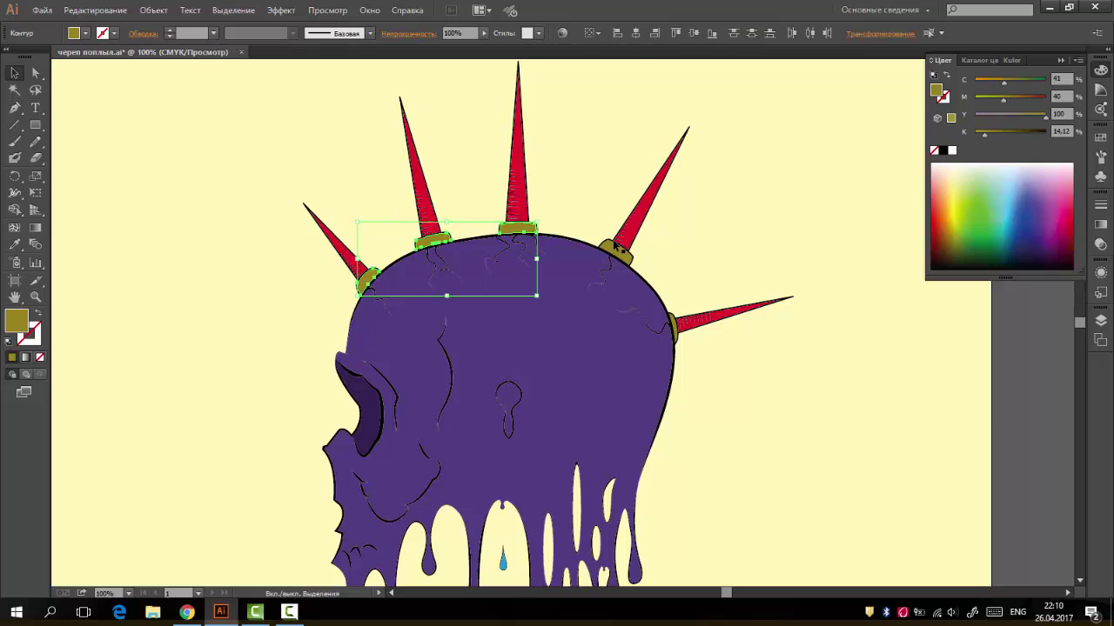
{"action": "left_click", "coordinate": [672, 326], "text": "shift"}
{"action": "left_click_drag", "start_coordinate": [1004, 97], "coordinate": [976, 97]}
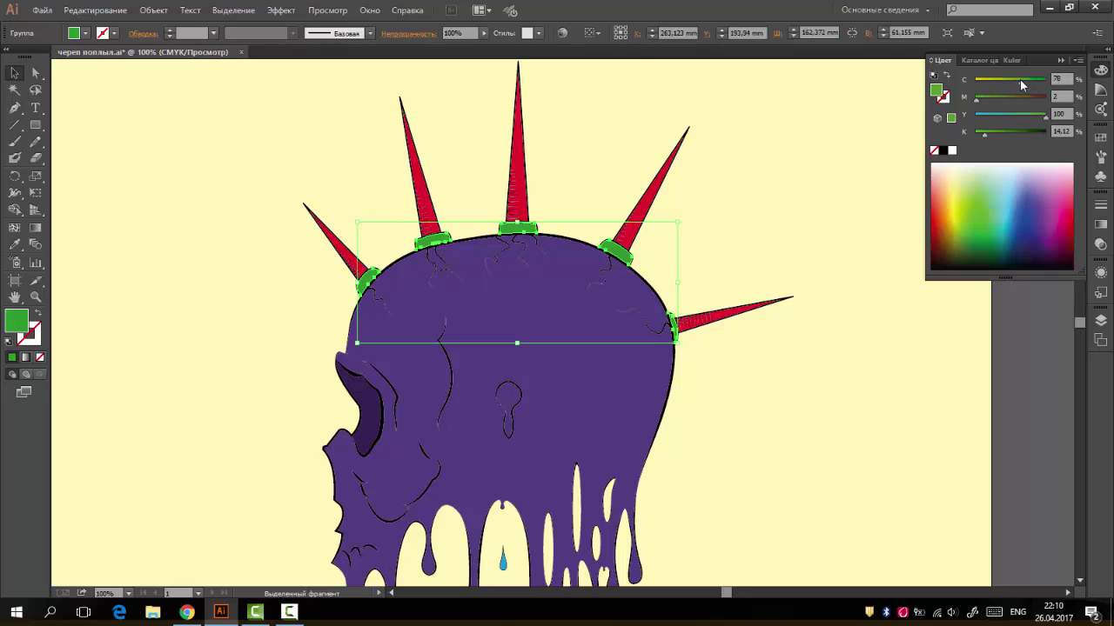
{"action": "left_click", "coordinate": [738, 304]}
{"action": "left_click_drag", "start_coordinate": [202, 218], "coordinate": [202, 217]}
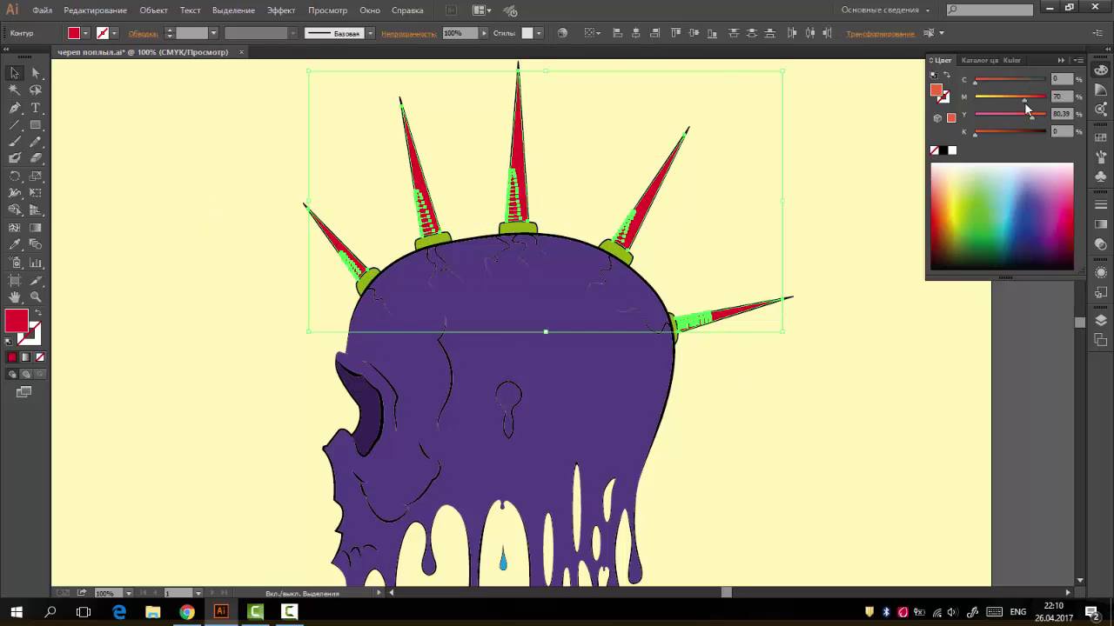
{"action": "left_click", "coordinate": [785, 428]}
{"action": "key", "text": "ctrl+minus"}
{"action": "key", "text": "ctrl+plus"}
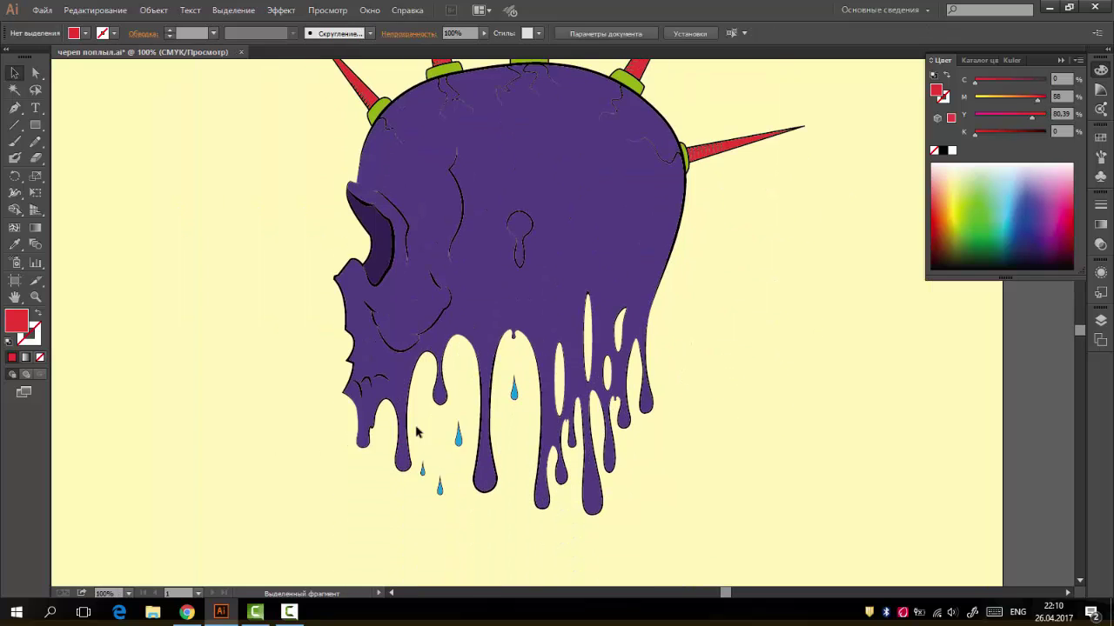
Fill the falling teardrops with the skull's purple using the Eyedropper
{"action": "left_click_drag", "start_coordinate": [409, 416], "coordinate": [475, 504]}
{"action": "left_click", "coordinate": [514, 389], "text": "shift"}
{"action": "key", "text": "i"}
{"action": "left_click", "coordinate": [589, 214]}
{"action": "left_click", "coordinate": [229, 195]}
{"action": "key", "text": "ctrl+minus"}
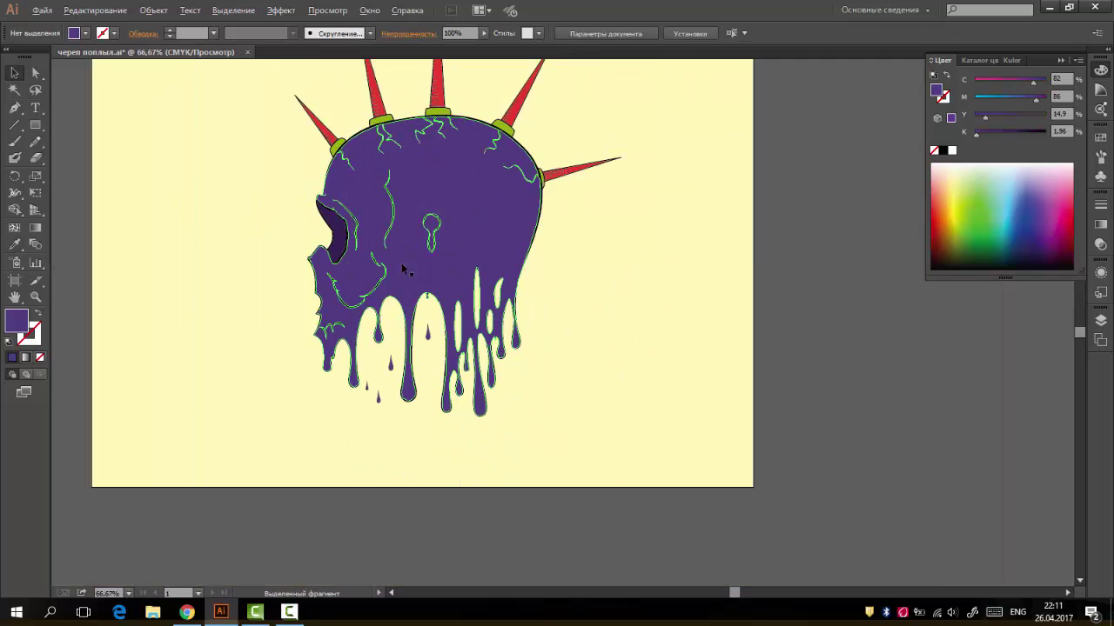
{"action": "key", "text": "ctrl+plus"}
Select all artwork on the skull layer and make its outlines dark purple
{"action": "left_click", "coordinate": [1101, 320]}
{"action": "left_click", "coordinate": [1102, 73]}
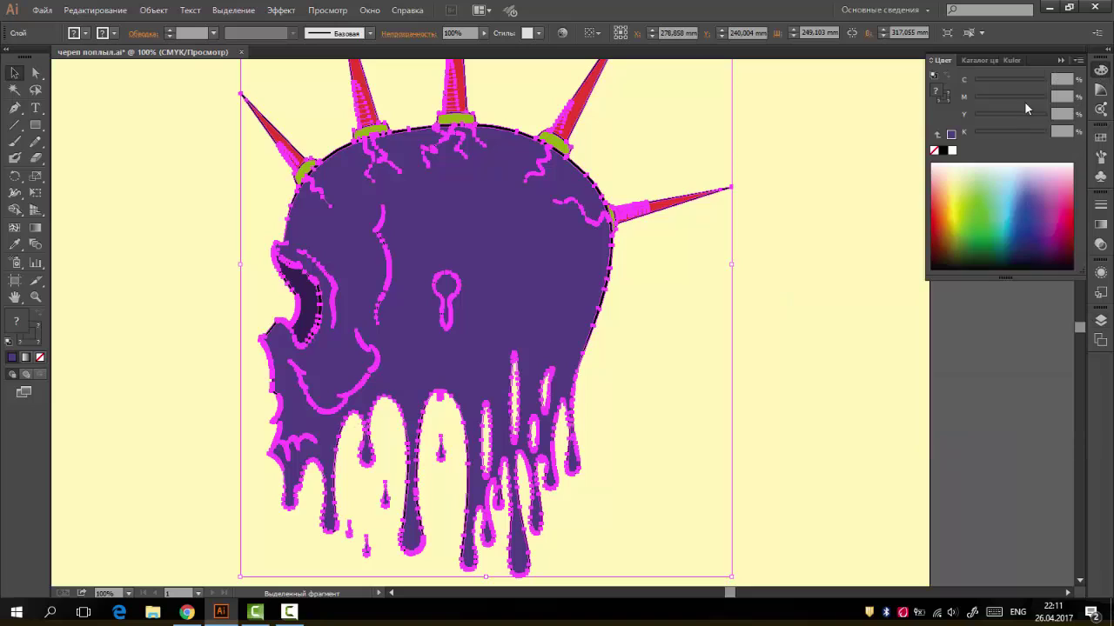
{"action": "left_click", "coordinate": [984, 228]}
{"action": "scroll", "coordinate": [553, 357], "scroll_direction": "up", "scroll_amount": 3}
{"action": "left_click", "coordinate": [941, 151]}
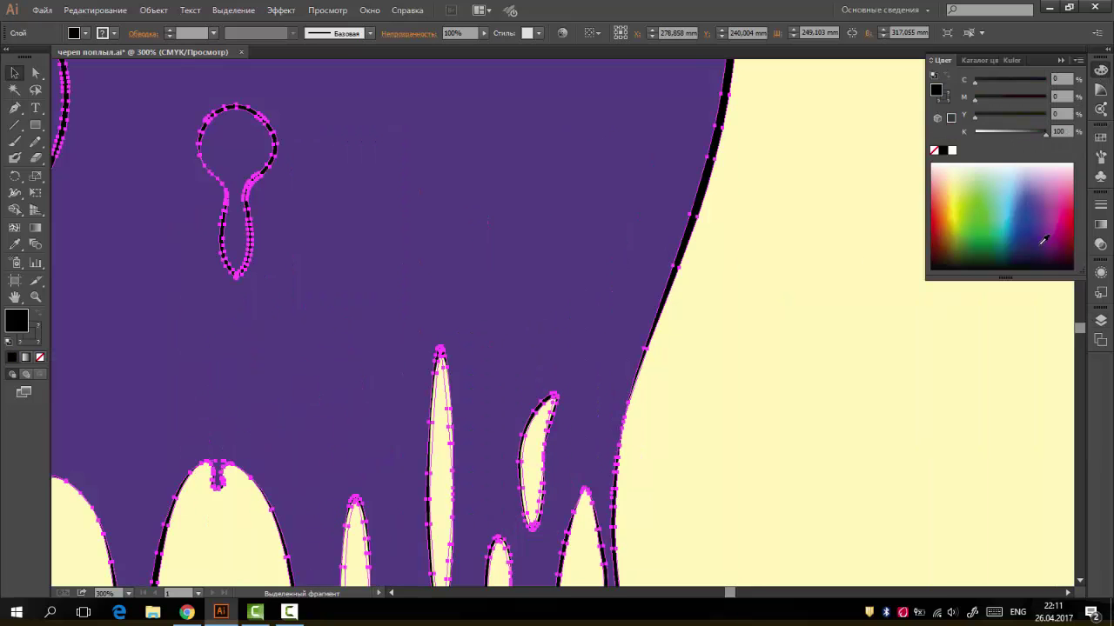
{"action": "left_click", "coordinate": [1044, 239]}
{"action": "key", "text": "ctrl+0"}
{"action": "left_click", "coordinate": [861, 232]}
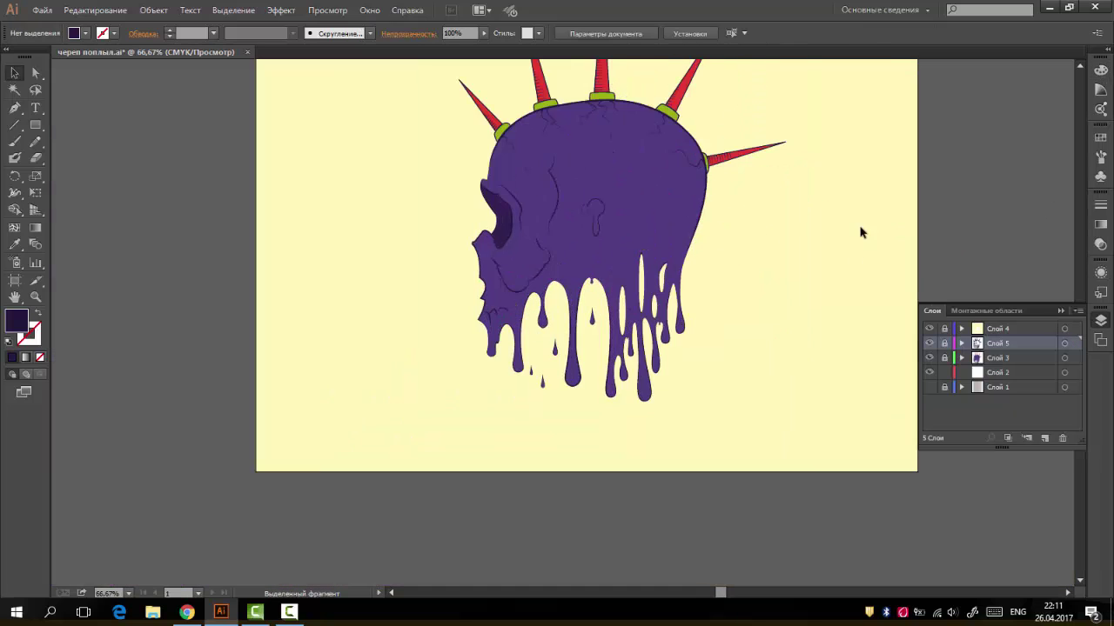
{"action": "key", "text": "ctrl+1"}
Shift the skull fill toward magenta purple and check the eye socket
{"action": "left_click", "coordinate": [528, 273]}
{"action": "left_click", "coordinate": [1101, 73]}
{"action": "left_click_drag", "start_coordinate": [1044, 80], "coordinate": [1029, 84]}
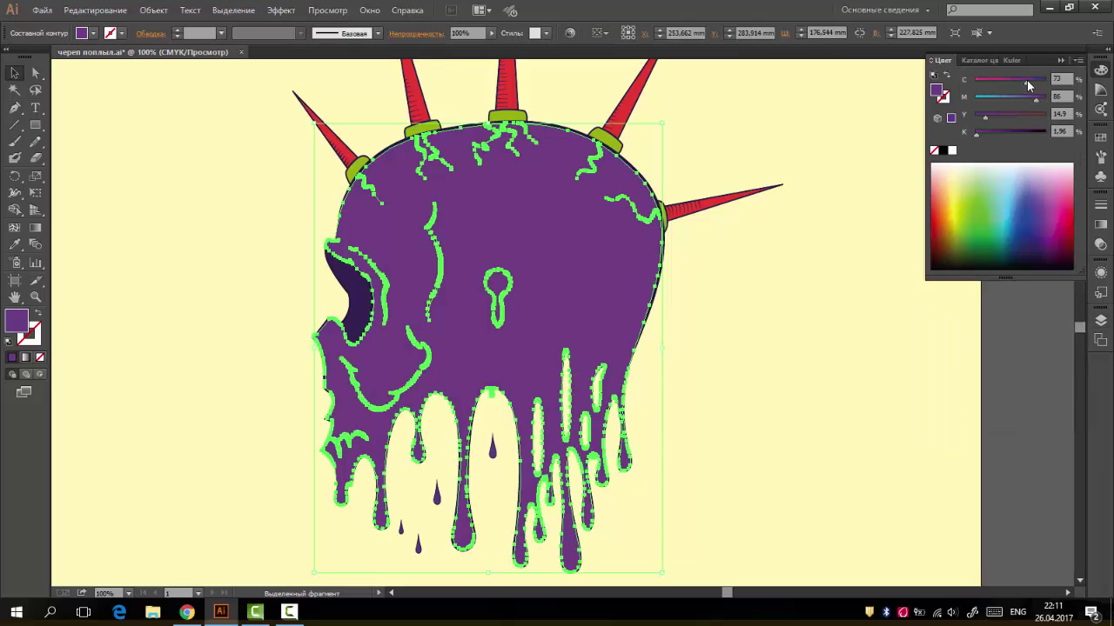
{"action": "left_click", "coordinate": [753, 247]}
{"action": "left_click", "coordinate": [352, 296]}
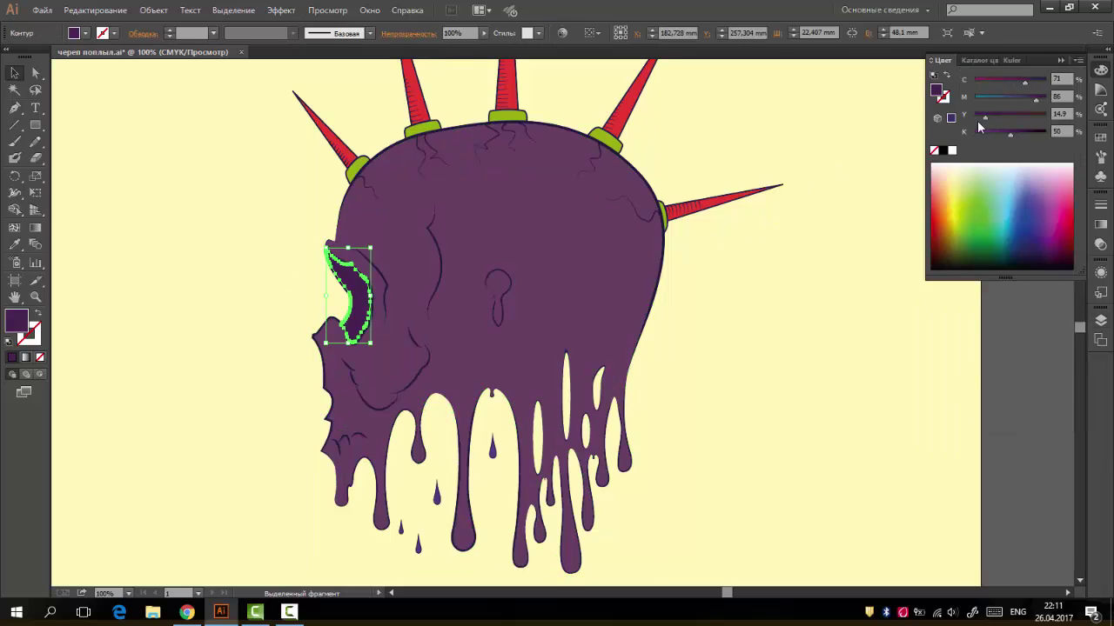
{"action": "left_click", "coordinate": [808, 261]}
{"action": "key", "text": "ctrl+plus"}
{"action": "key", "text": "F7"}
{"action": "scroll", "coordinate": [531, 253], "scroll_direction": "up", "scroll_amount": 1}
Set up the Pencil and draw two dark shade shapes across the skull's upper dome
{"action": "double_click", "coordinate": [35, 142]}
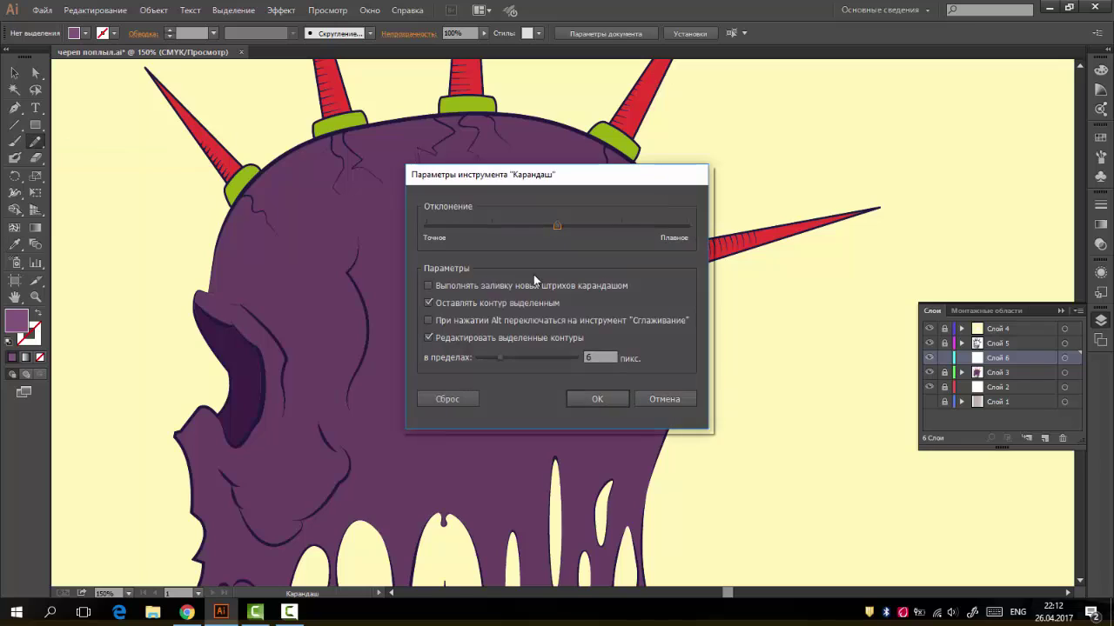
{"action": "left_click", "coordinate": [597, 398]}
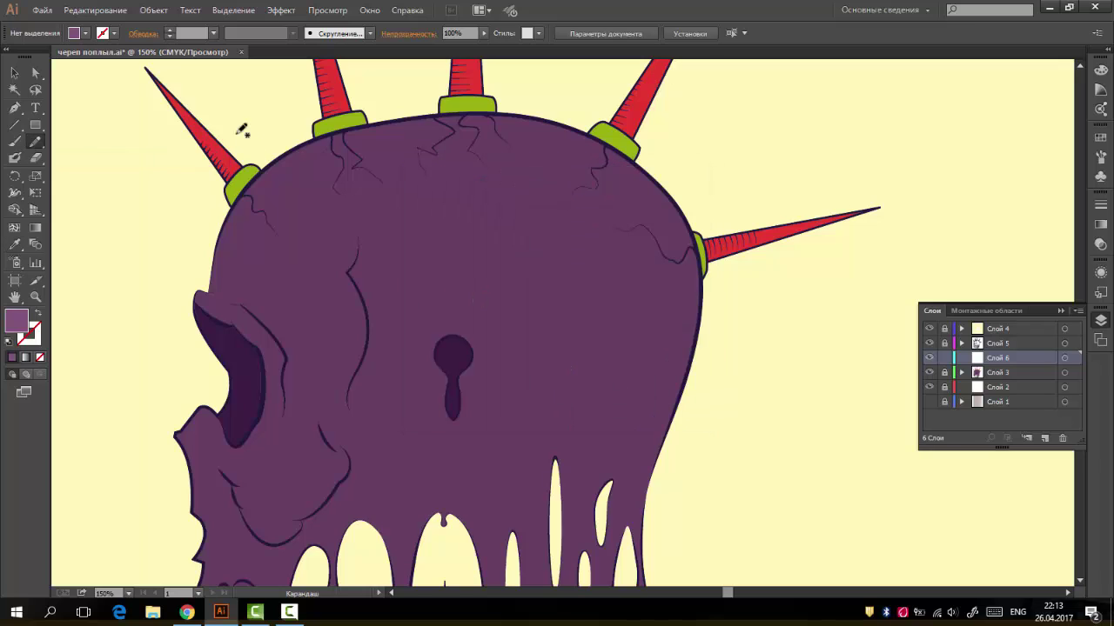
{"action": "left_click_drag", "start_coordinate": [253, 179], "coordinate": [221, 237]}
{"action": "mouse_move", "coordinate": [429, 216]}
{"action": "left_mouse_down"}
{"action": "mouse_move", "coordinate": [627, 378]}
{"action": "mouse_move", "coordinate": [708, 306]}
{"action": "left_mouse_up"}
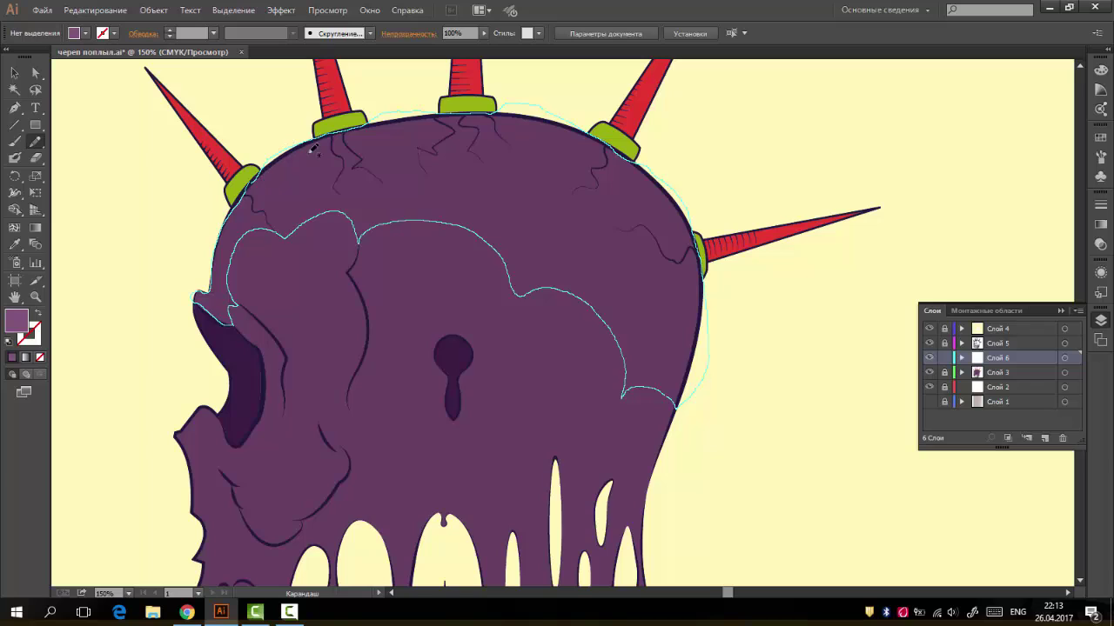
{"action": "left_click_drag", "start_coordinate": [313, 150], "coordinate": [310, 144]}
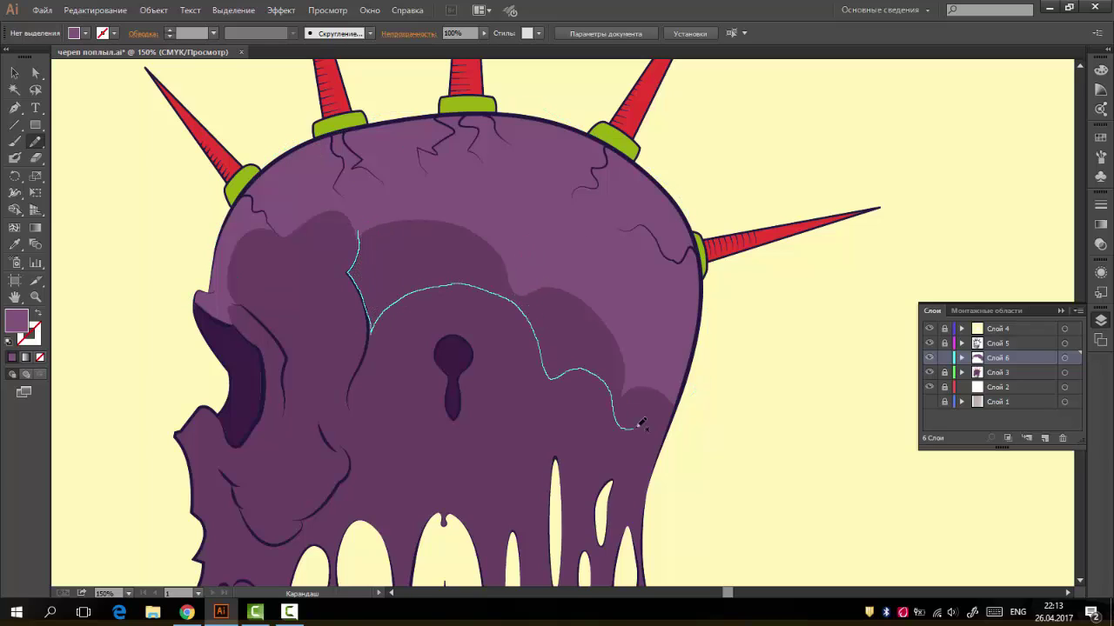
{"action": "left_click_drag", "start_coordinate": [641, 423], "coordinate": [380, 192]}
Pencil dark shade shapes beside the eye socket, on the cheek and by the nose
{"action": "scroll", "coordinate": [557, 309], "scroll_direction": "down", "scroll_amount": 1}
{"action": "scroll", "coordinate": [562, 299], "scroll_direction": "down", "scroll_amount": 1, "text": "alt"}
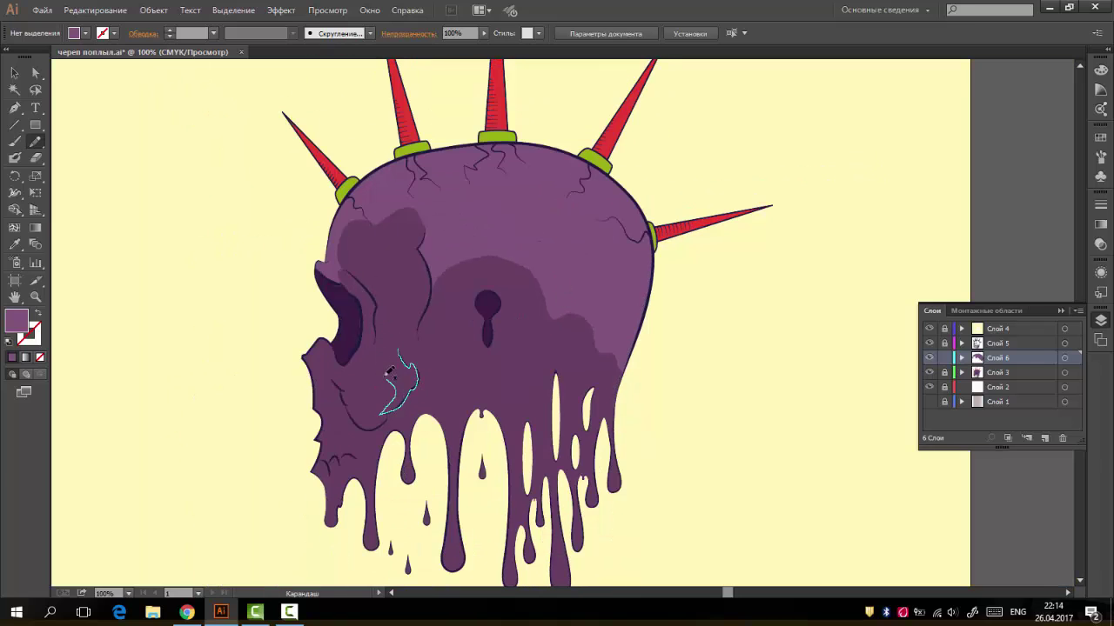
{"action": "left_click_drag", "start_coordinate": [398, 332], "coordinate": [354, 388]}
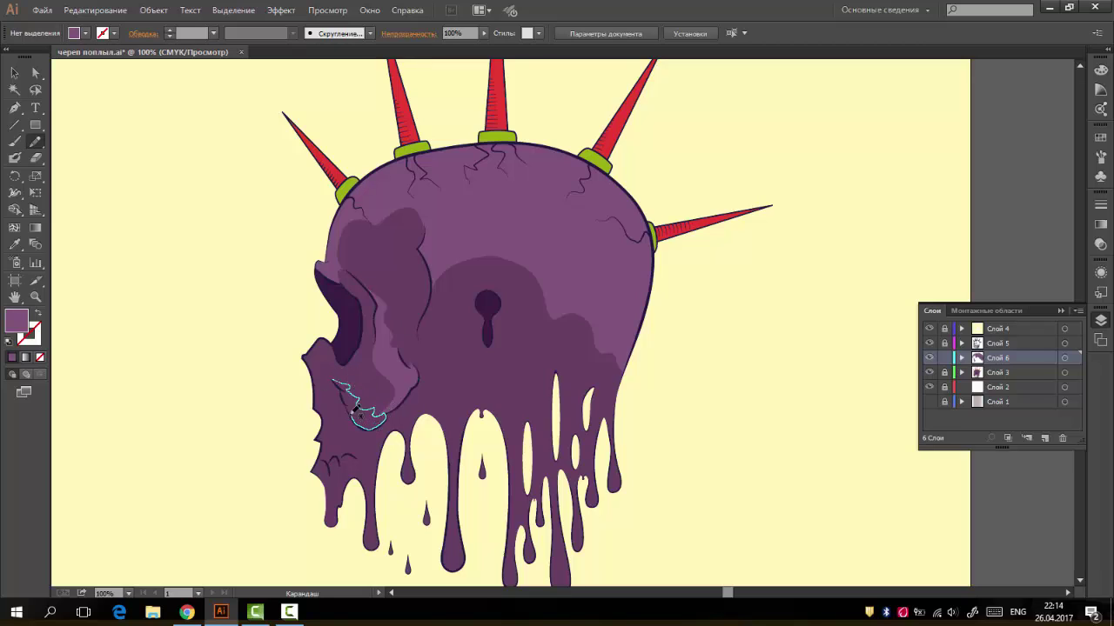
{"action": "left_click_drag", "start_coordinate": [338, 382], "coordinate": [335, 380]}
{"action": "left_click_drag", "start_coordinate": [326, 331], "coordinate": [302, 357]}
Draw dark shading at the top of and inside the eye socket, and inside the keyhole
{"action": "left_click_drag", "start_coordinate": [346, 257], "coordinate": [348, 259]}
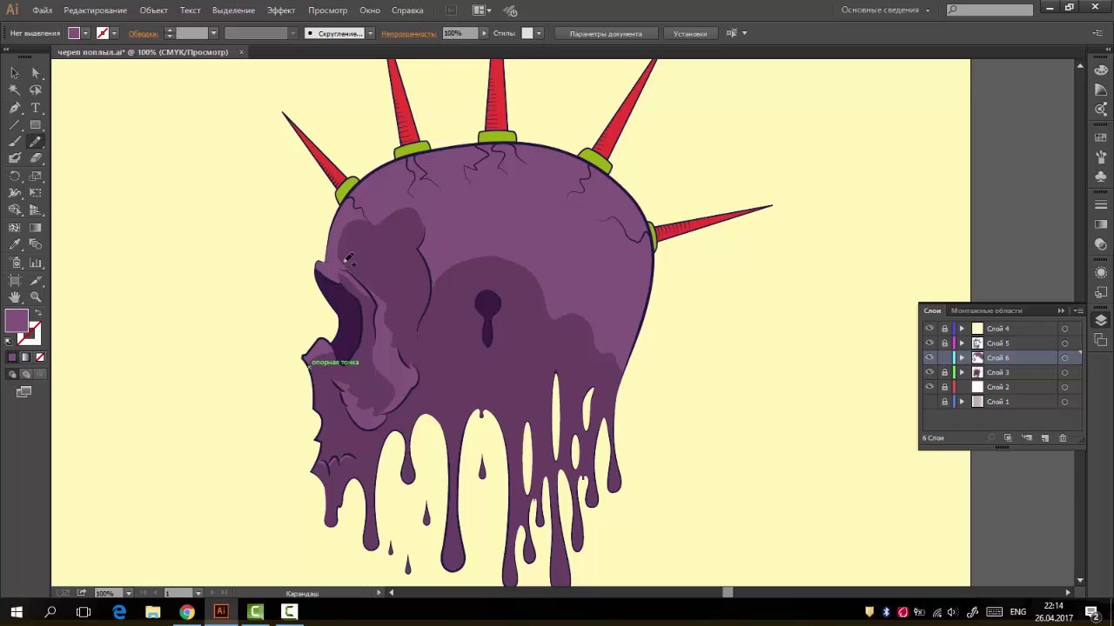
{"action": "left_click_drag", "start_coordinate": [432, 233], "coordinate": [423, 248]}
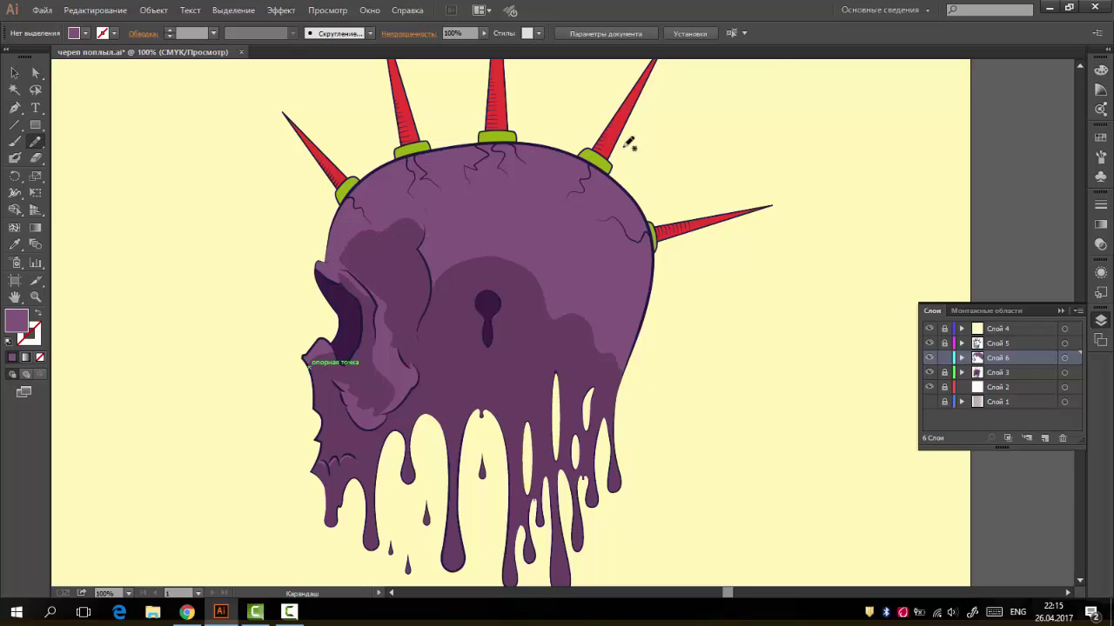
{"action": "key", "text": "ctrl+plus"}
{"action": "mouse_move", "coordinate": [553, 224]}
{"action": "left_mouse_down"}
{"action": "mouse_move", "coordinate": [561, 207]}
{"action": "mouse_move", "coordinate": [583, 213]}
{"action": "left_mouse_up"}
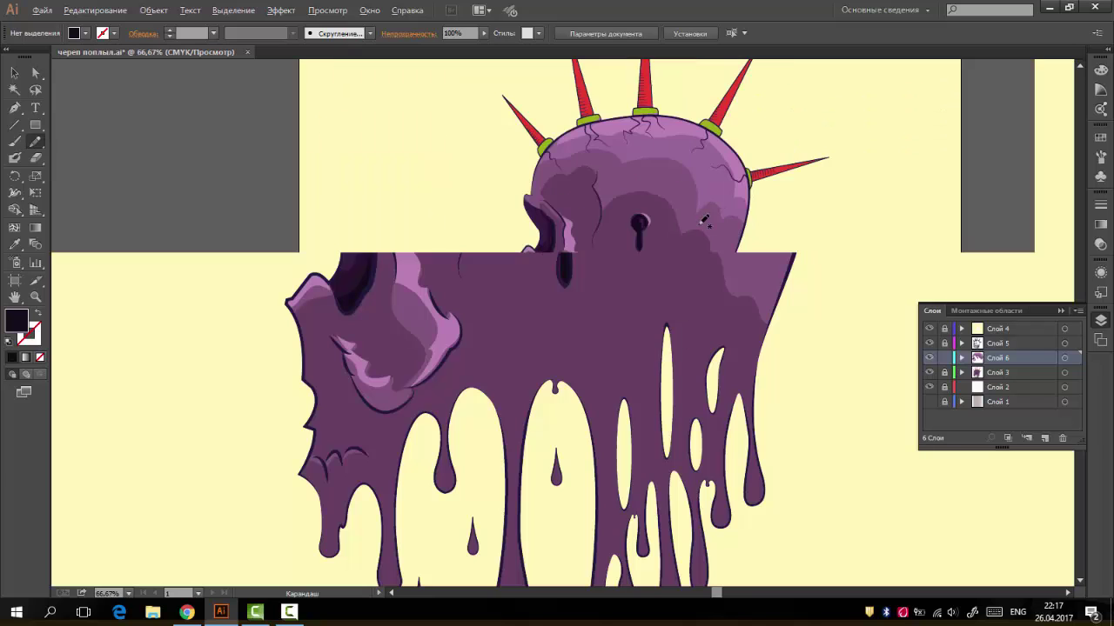
{"action": "left_click_drag", "start_coordinate": [685, 174], "coordinate": [544, 387]}
{"action": "scroll", "coordinate": [544, 387], "scroll_direction": "down", "scroll_amount": 1}
Set the fill to #770751 and pencil deep magenta shades over the drip tips
{"action": "double_click", "coordinate": [16, 320]}
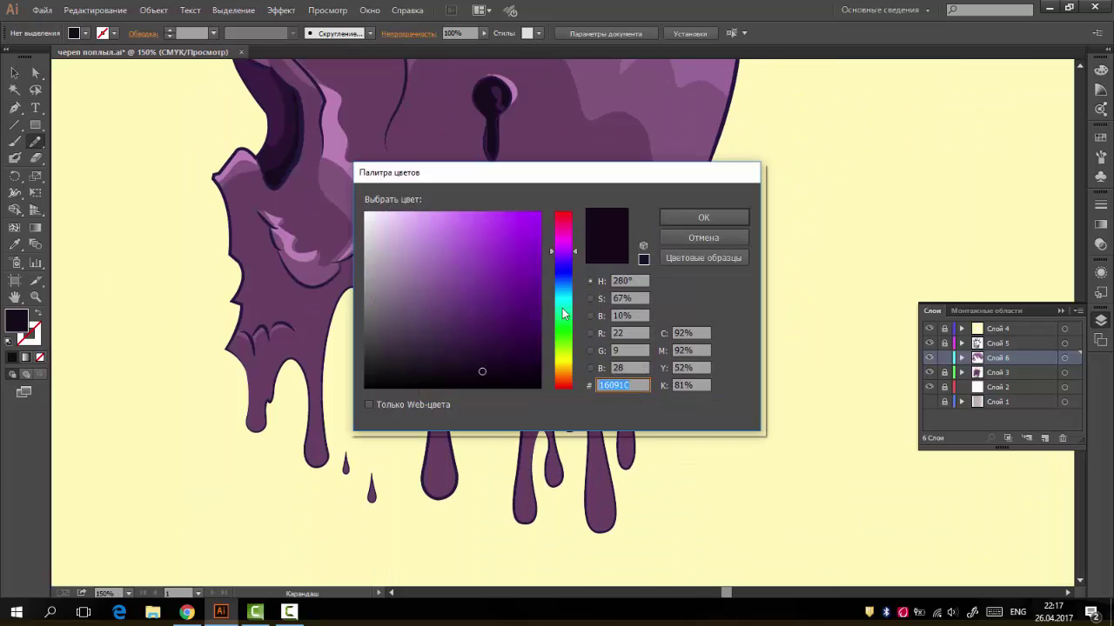
{"action": "left_click", "coordinate": [692, 218]}
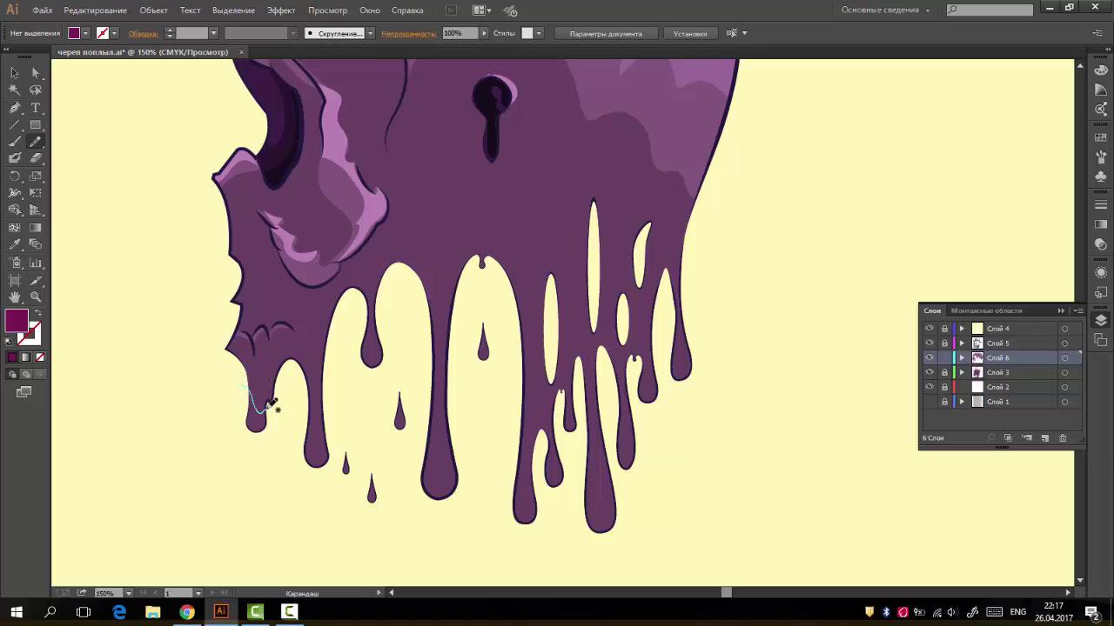
{"action": "left_click_drag", "start_coordinate": [271, 405], "coordinate": [307, 410]}
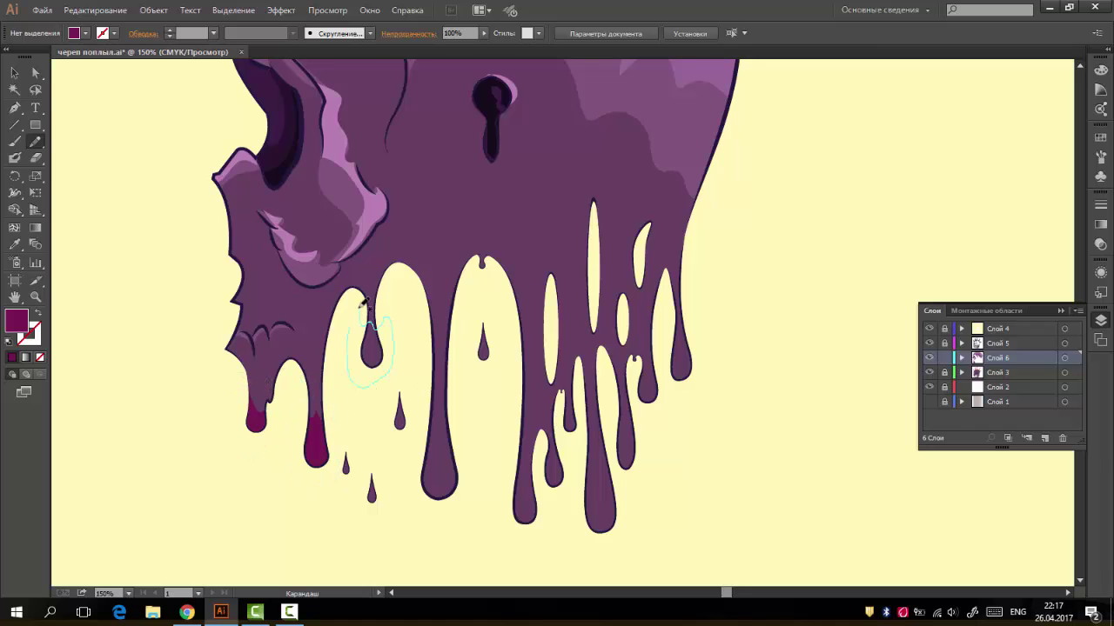
{"action": "left_click_drag", "start_coordinate": [362, 301], "coordinate": [363, 306]}
{"action": "left_click_drag", "start_coordinate": [425, 419], "coordinate": [454, 422]}
{"action": "left_click_drag", "start_coordinate": [538, 539], "coordinate": [537, 543]}
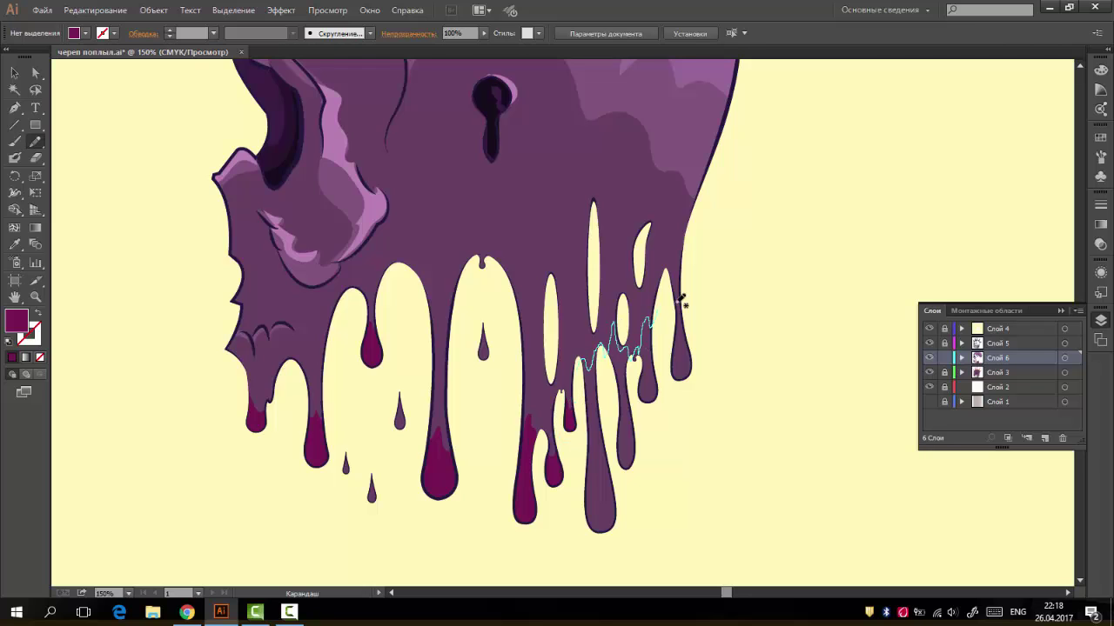
{"action": "left_click_drag", "start_coordinate": [578, 472], "coordinate": [576, 365]}
Set the fill colour to bright pink #A05DE2 in the Color Picker
{"action": "double_click", "coordinate": [17, 321]}
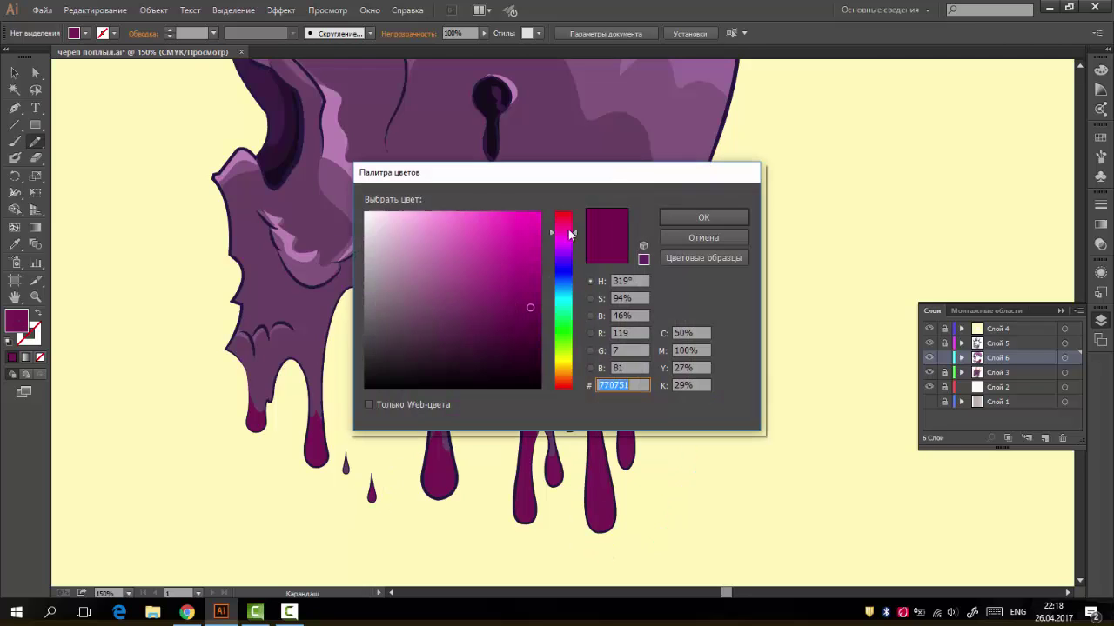
{"action": "mouse_move", "coordinate": [567, 235]}
{"action": "left_mouse_down"}
{"action": "mouse_move", "coordinate": [569, 255]}
{"action": "mouse_move", "coordinate": [570, 228]}
{"action": "left_mouse_up"}
{"action": "type", "text": "A05DE2"}
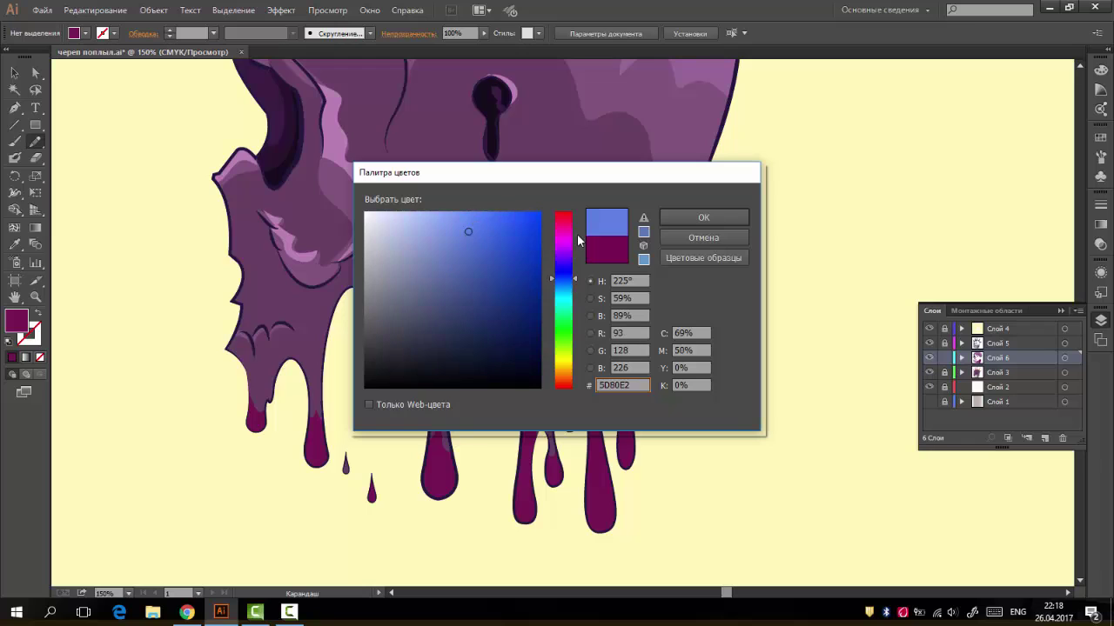
{"action": "key", "text": "Return"}
Pencil pink highlight shapes onto the drip tips, left and right
{"action": "left_click_drag", "start_coordinate": [441, 483], "coordinate": [449, 474]}
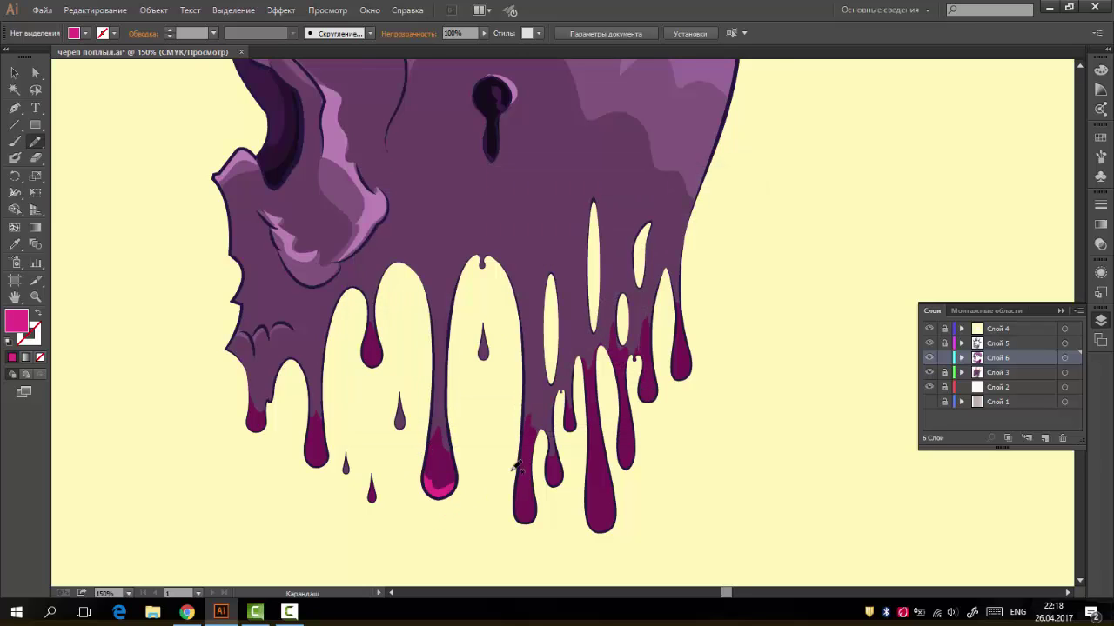
{"action": "mouse_move", "coordinate": [517, 492]}
{"action": "left_mouse_down"}
{"action": "mouse_move", "coordinate": [535, 492]}
{"action": "mouse_move", "coordinate": [547, 474]}
{"action": "left_mouse_up"}
{"action": "left_click_drag", "start_coordinate": [592, 515], "coordinate": [609, 513]}
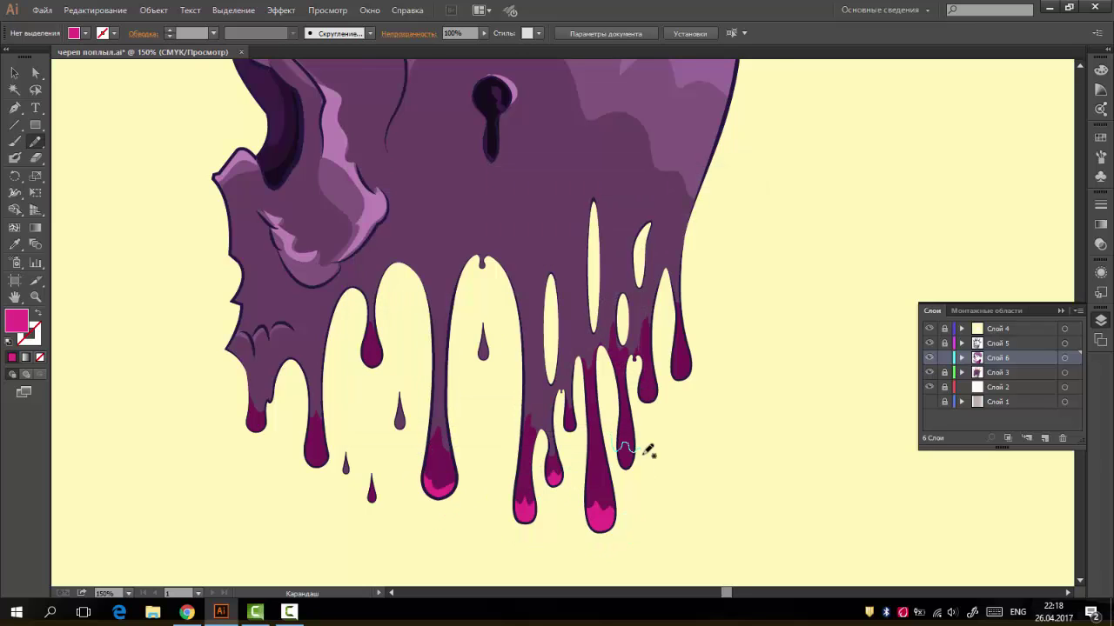
{"action": "left_click_drag", "start_coordinate": [620, 454], "coordinate": [633, 452]}
{"action": "left_click_drag", "start_coordinate": [642, 389], "coordinate": [654, 388]}
{"action": "mouse_move", "coordinate": [672, 370]}
{"action": "left_mouse_down"}
{"action": "mouse_move", "coordinate": [687, 357]}
{"action": "mouse_move", "coordinate": [675, 364]}
{"action": "left_mouse_up"}
{"action": "left_click_drag", "start_coordinate": [310, 435], "coordinate": [301, 469]}
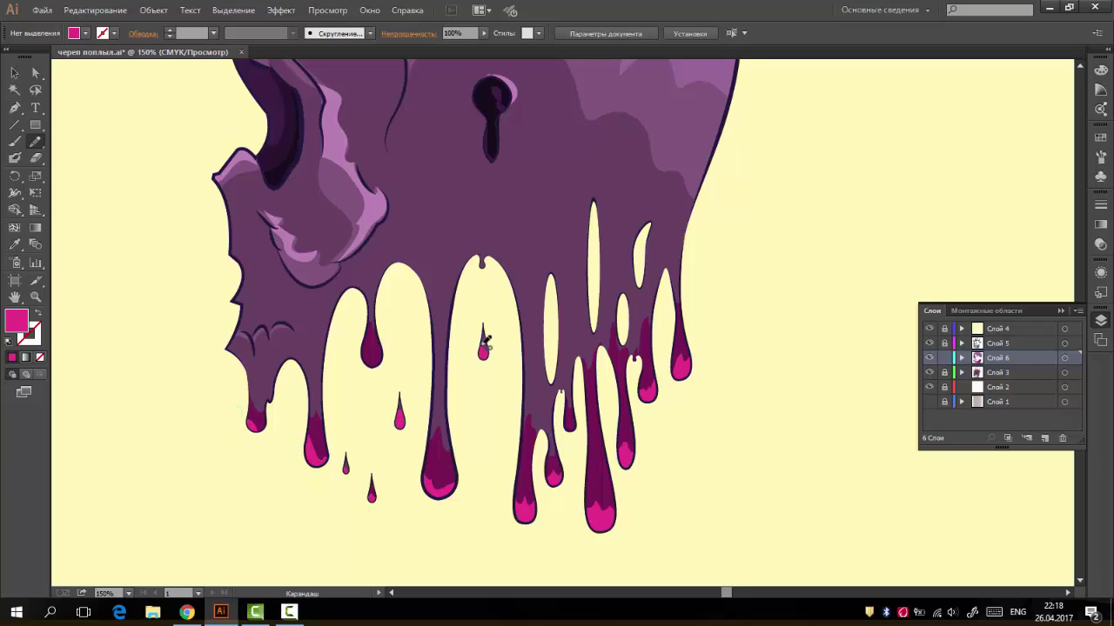
Add pink highlights along the eye-socket edge, keyhole rim, cheek, nose and jaw
{"action": "scroll", "coordinate": [483, 341], "scroll_direction": "down", "scroll_amount": 5}
{"action": "scroll", "coordinate": [224, 322], "scroll_direction": "up", "scroll_amount": 3}
{"action": "scroll", "coordinate": [223, 322], "scroll_direction": "up", "scroll_amount": 2}
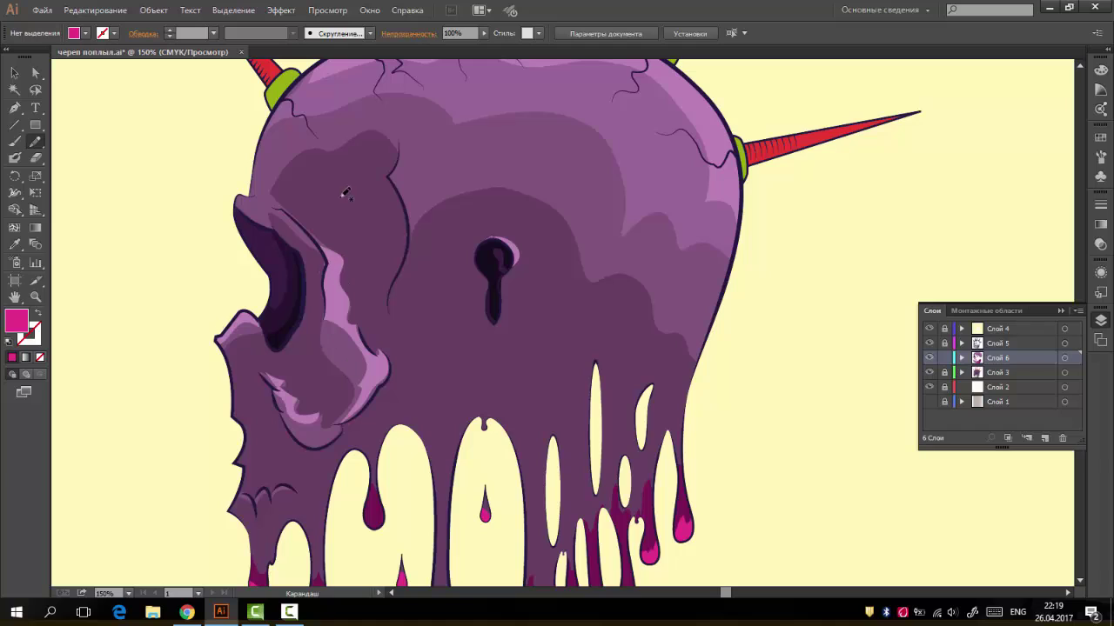
{"action": "mouse_move", "coordinate": [271, 209]}
{"action": "left_mouse_down"}
{"action": "mouse_move", "coordinate": [327, 271]}
{"action": "mouse_move", "coordinate": [271, 210]}
{"action": "left_mouse_up"}
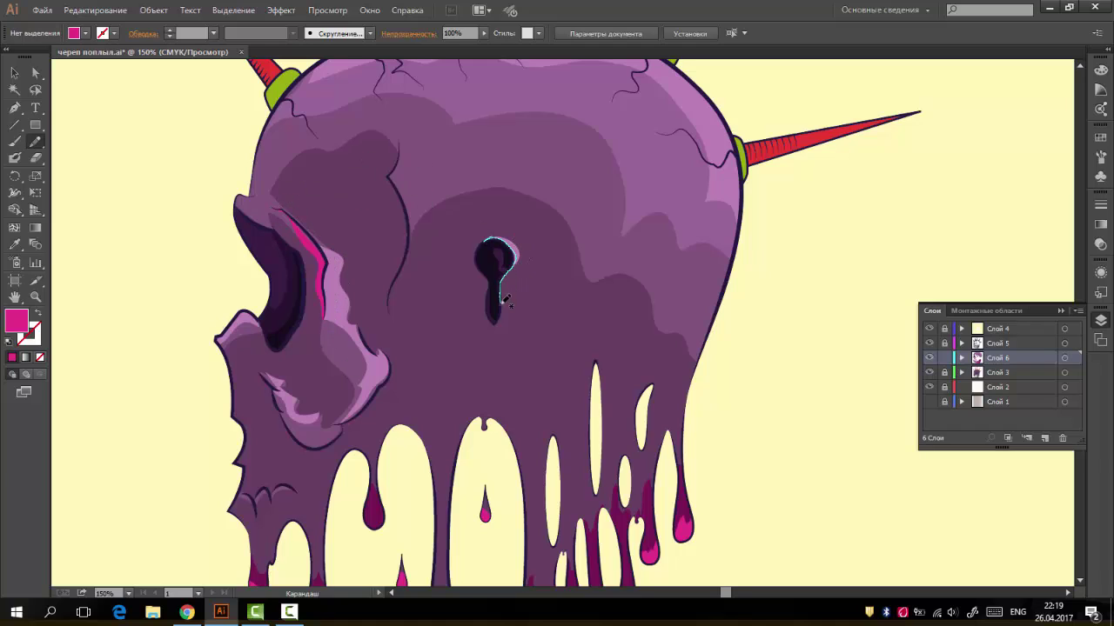
{"action": "left_click_drag", "start_coordinate": [514, 237], "coordinate": [489, 240]}
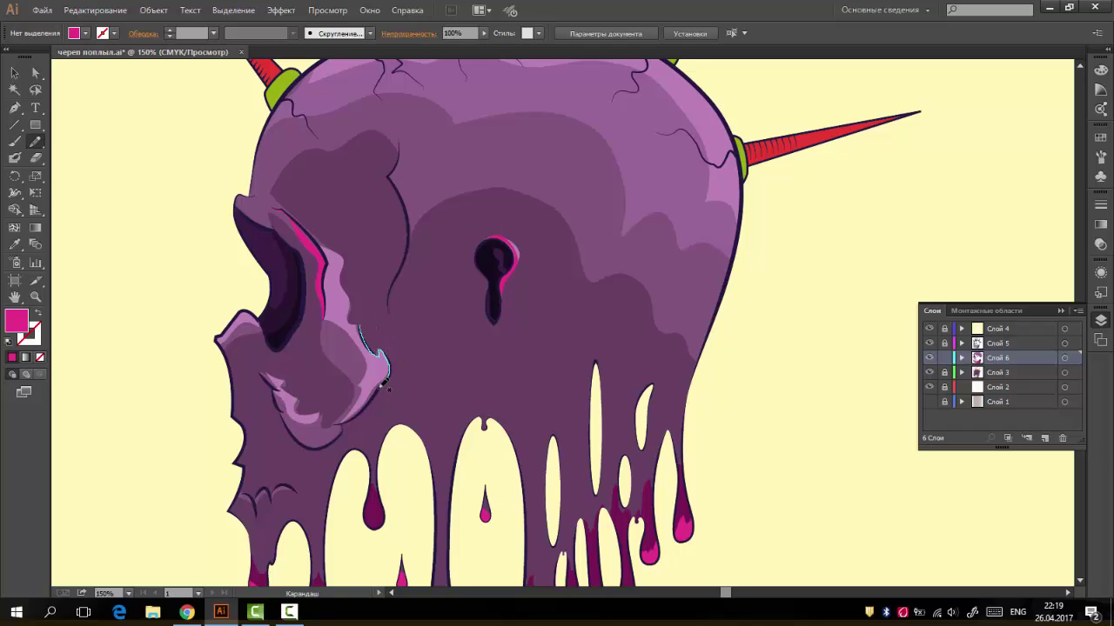
{"action": "left_click_drag", "start_coordinate": [382, 362], "coordinate": [365, 335]}
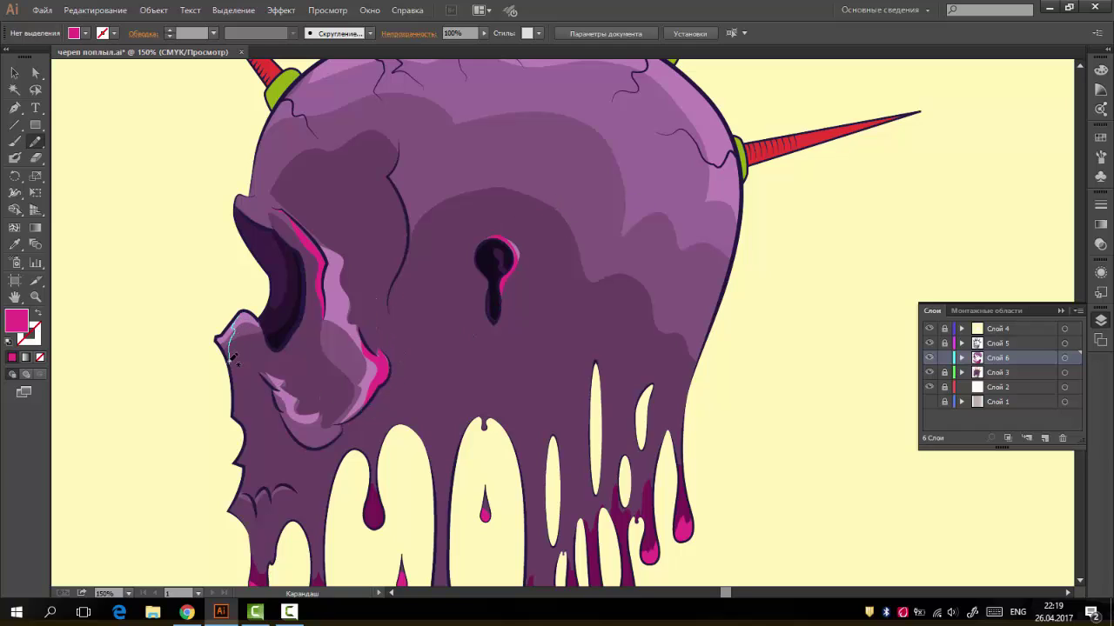
{"action": "left_click_drag", "start_coordinate": [233, 357], "coordinate": [219, 341]}
{"action": "left_click_drag", "start_coordinate": [247, 504], "coordinate": [231, 509]}
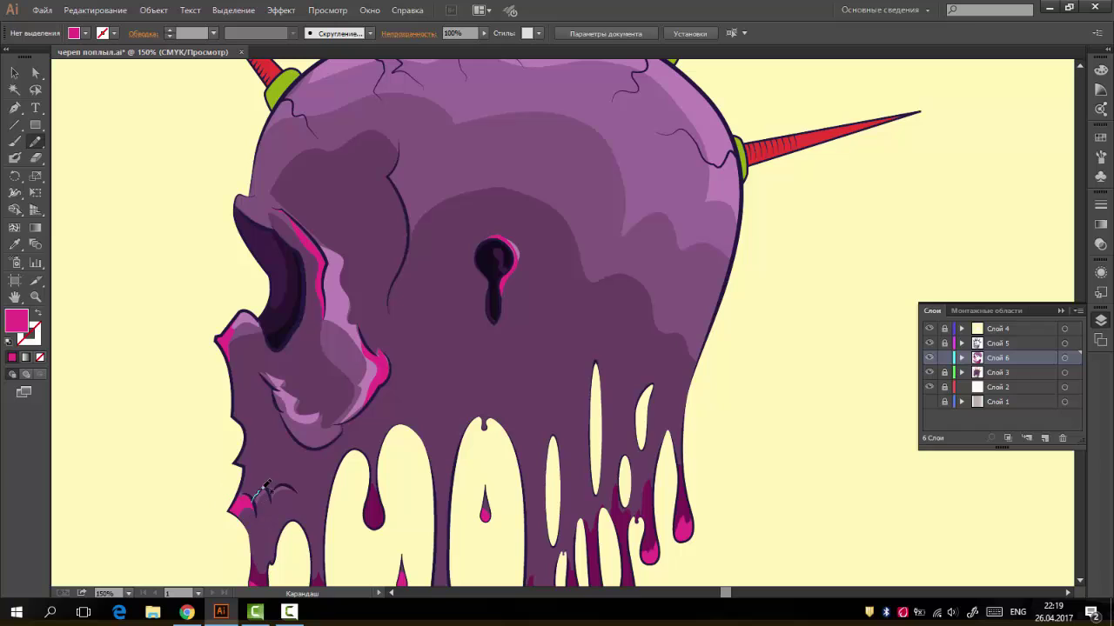
{"action": "left_click_drag", "start_coordinate": [259, 444], "coordinate": [248, 470]}
Add pink highlights to the cracks at the top of the skull
{"action": "scroll", "coordinate": [522, 304], "scroll_direction": "up", "scroll_amount": 2}
{"action": "scroll", "coordinate": [522, 303], "scroll_direction": "up", "scroll_amount": 2}
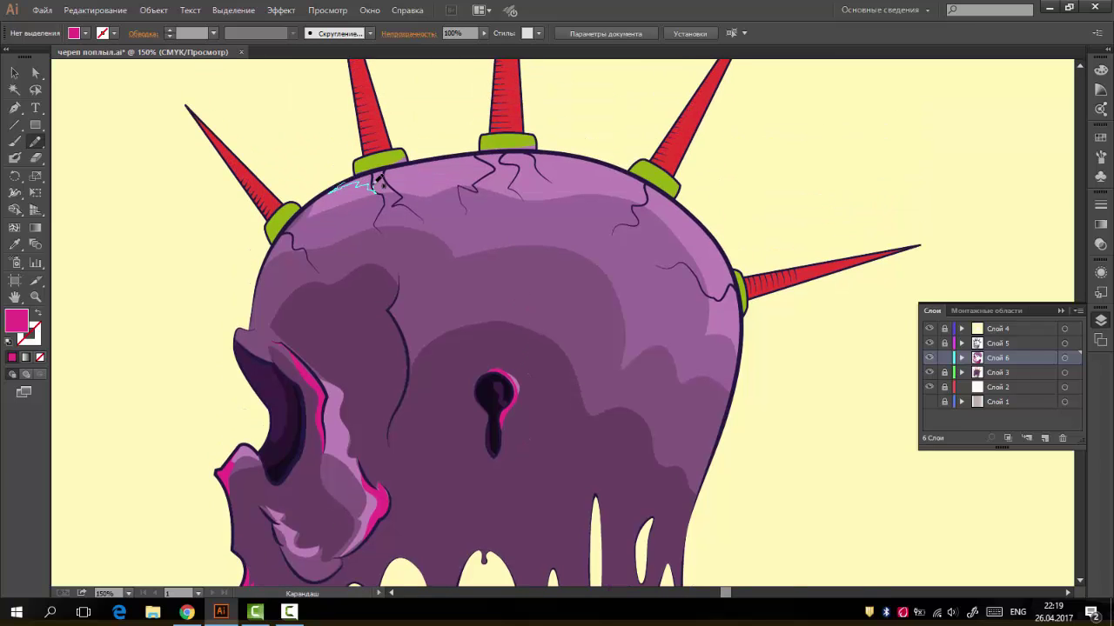
{"action": "left_click_drag", "start_coordinate": [406, 159], "coordinate": [409, 165]}
{"action": "mouse_move", "coordinate": [489, 170]}
{"action": "left_mouse_down"}
{"action": "mouse_move", "coordinate": [497, 158]}
{"action": "mouse_move", "coordinate": [531, 161]}
{"action": "left_mouse_up"}
Sample the skull's purple and pencil a shadow shape over the upper skull
{"action": "key", "text": "ctrl+minus"}
{"action": "key", "text": "i"}
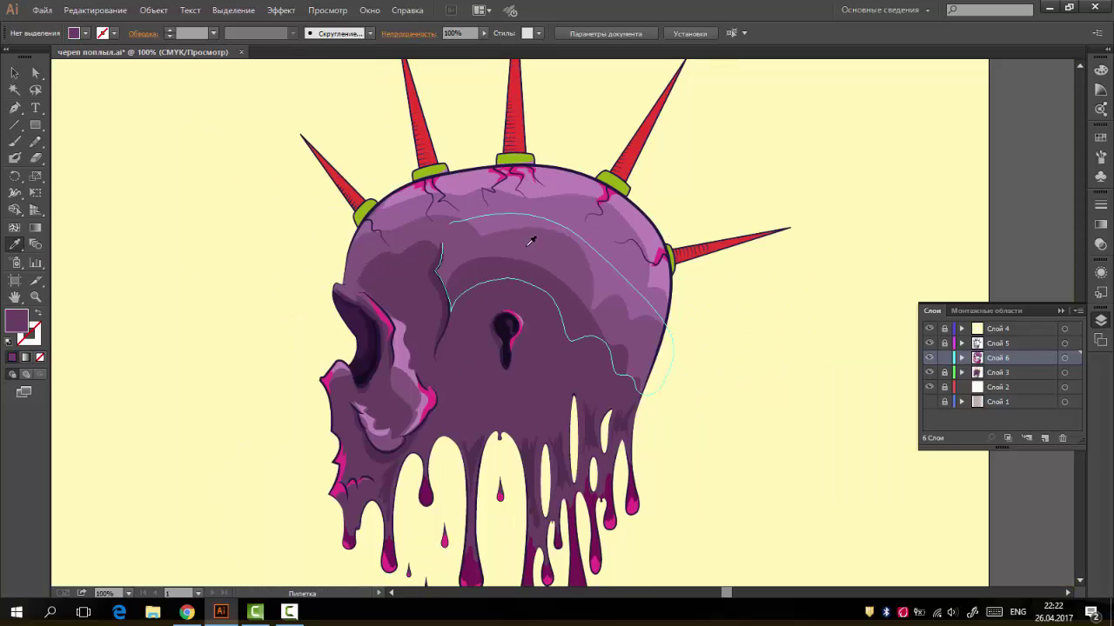
{"action": "left_click", "coordinate": [453, 280]}
{"action": "key", "text": "n"}
{"action": "left_click_drag", "start_coordinate": [443, 276], "coordinate": [590, 301]}
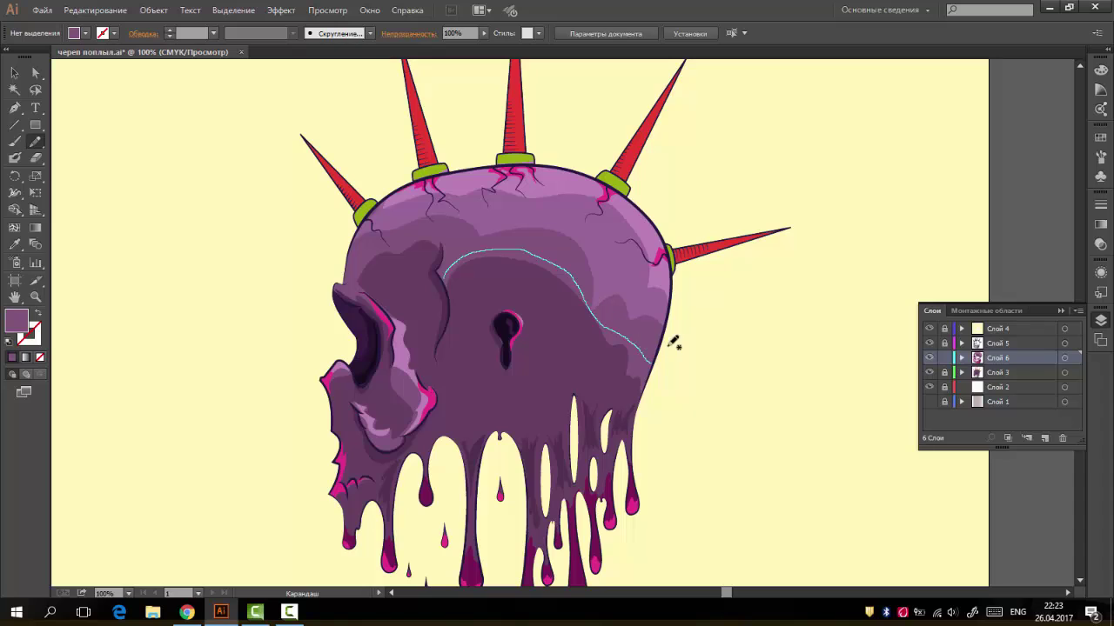
{"action": "left_click_drag", "start_coordinate": [670, 344], "coordinate": [571, 214]}
{"action": "mouse_move", "coordinate": [443, 225]}
{"action": "left_mouse_down"}
{"action": "mouse_move", "coordinate": [441, 210]}
{"action": "mouse_move", "coordinate": [412, 207]}
{"action": "left_mouse_up"}
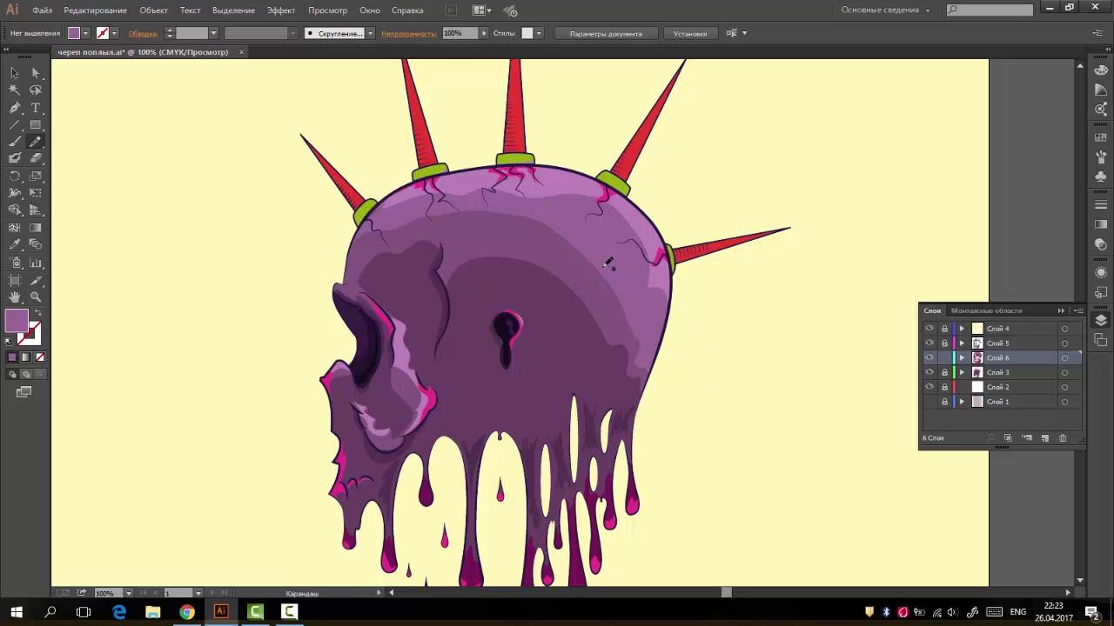
Apply a Gaussian Blur of about 48.9 px to the new shadow shape
{"action": "left_click", "coordinate": [549, 241], "text": "ctrl"}
{"action": "left_click", "coordinate": [280, 9]}
{"action": "left_click", "coordinate": [522, 239]}
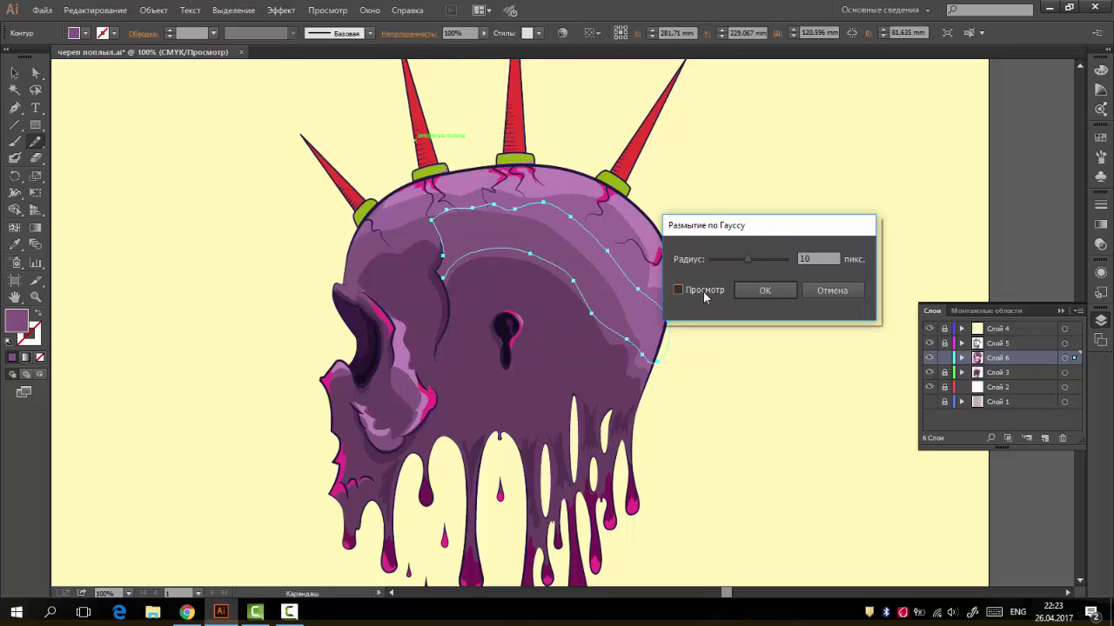
{"action": "left_click", "coordinate": [703, 291]}
{"action": "left_click_drag", "start_coordinate": [748, 259], "coordinate": [756, 260]}
{"action": "left_click", "coordinate": [764, 290]}
{"action": "left_click", "coordinate": [280, 10]}
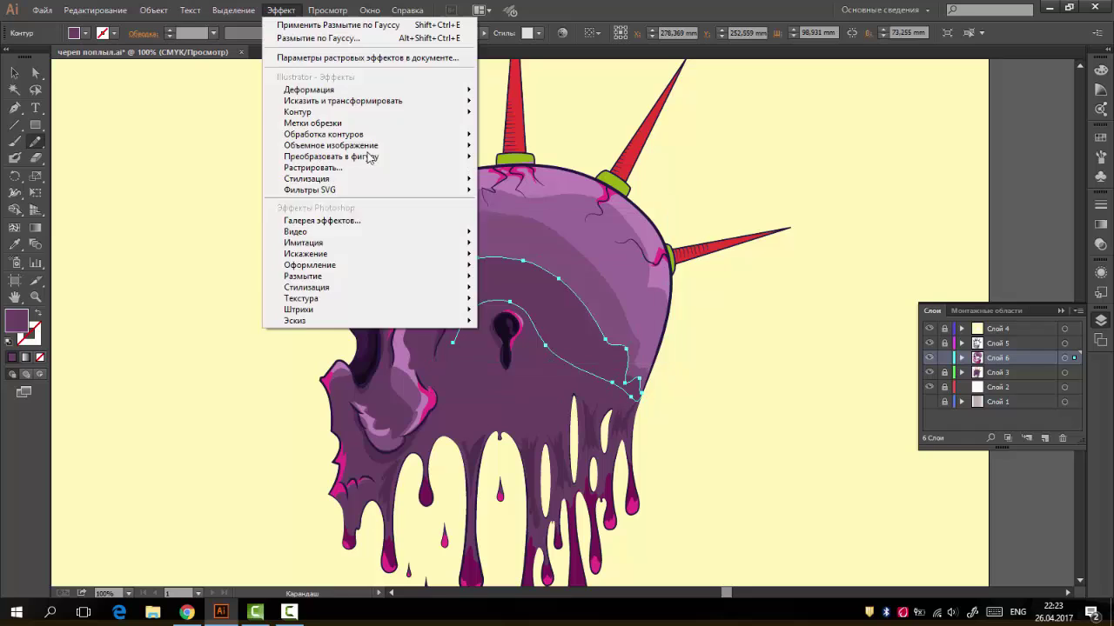
{"action": "left_click", "coordinate": [317, 38]}
{"action": "left_click", "coordinate": [705, 287]}
{"action": "left_click_drag", "start_coordinate": [756, 262], "coordinate": [763, 262]}
{"action": "left_click", "coordinate": [765, 290]}
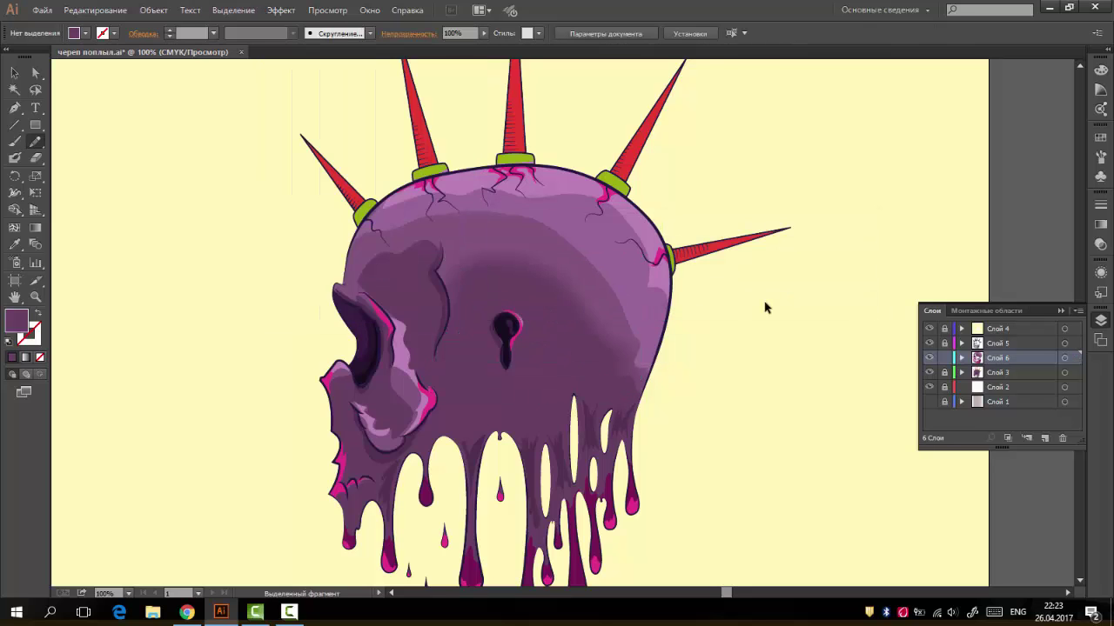
Apply Gaussian Blur to the upper and top skull shade shapes
{"action": "left_click", "coordinate": [548, 243], "text": "ctrl"}
{"action": "left_click", "coordinate": [280, 9]}
{"action": "left_click", "coordinate": [500, 276]}
{"action": "left_click", "coordinate": [703, 290]}
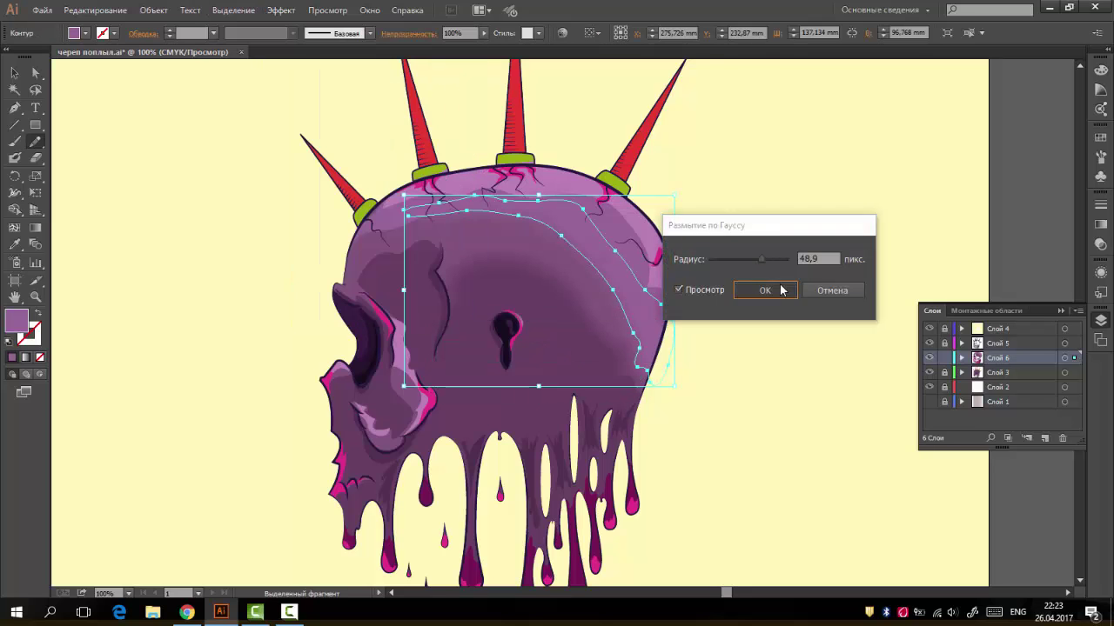
{"action": "left_click", "coordinate": [781, 290]}
{"action": "left_click", "coordinate": [561, 189], "text": "ctrl"}
{"action": "left_click", "coordinate": [153, 9]}
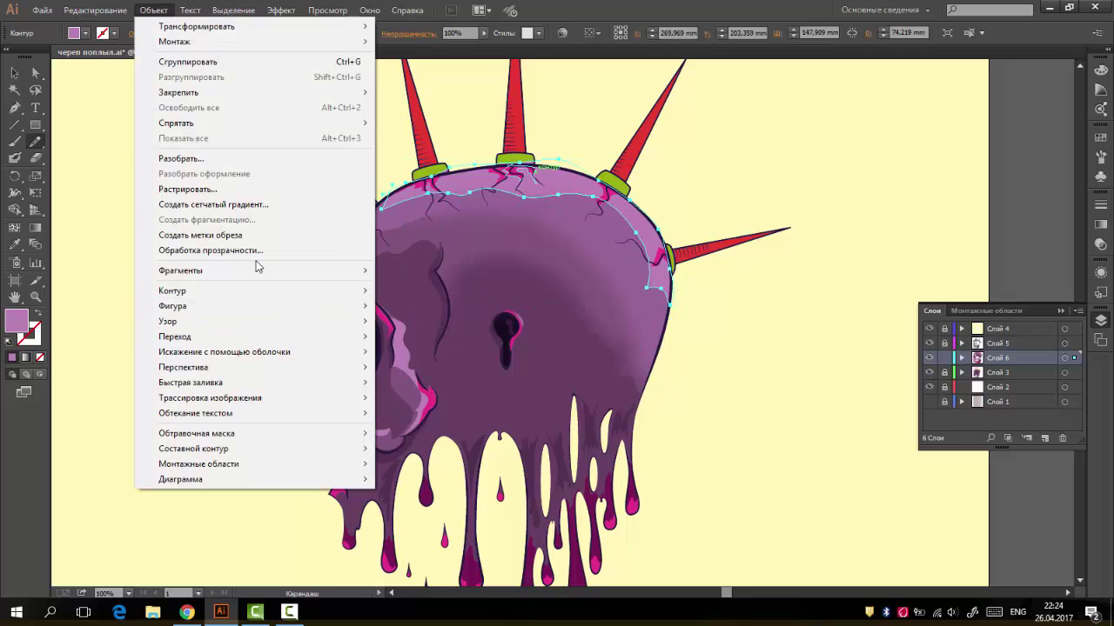
{"action": "left_click", "coordinate": [500, 276]}
{"action": "left_click", "coordinate": [676, 288]}
{"action": "left_click", "coordinate": [780, 290]}
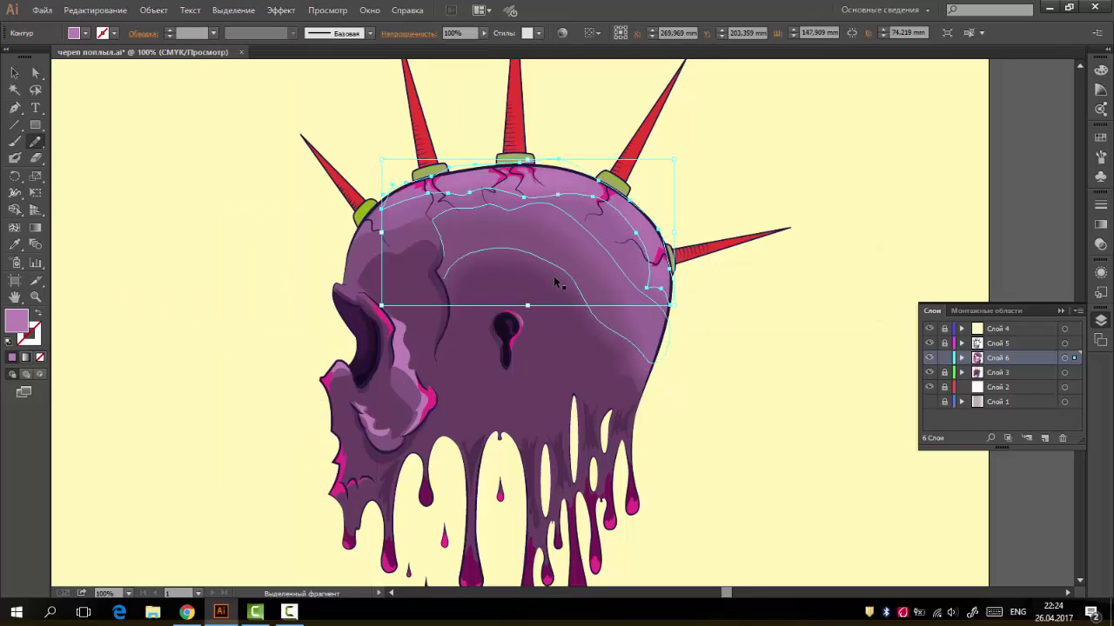
Darken another inner skull shade by raising K in the Color panel
{"action": "left_click", "coordinate": [558, 282], "text": "ctrl"}
{"action": "left_click", "coordinate": [1100, 70]}
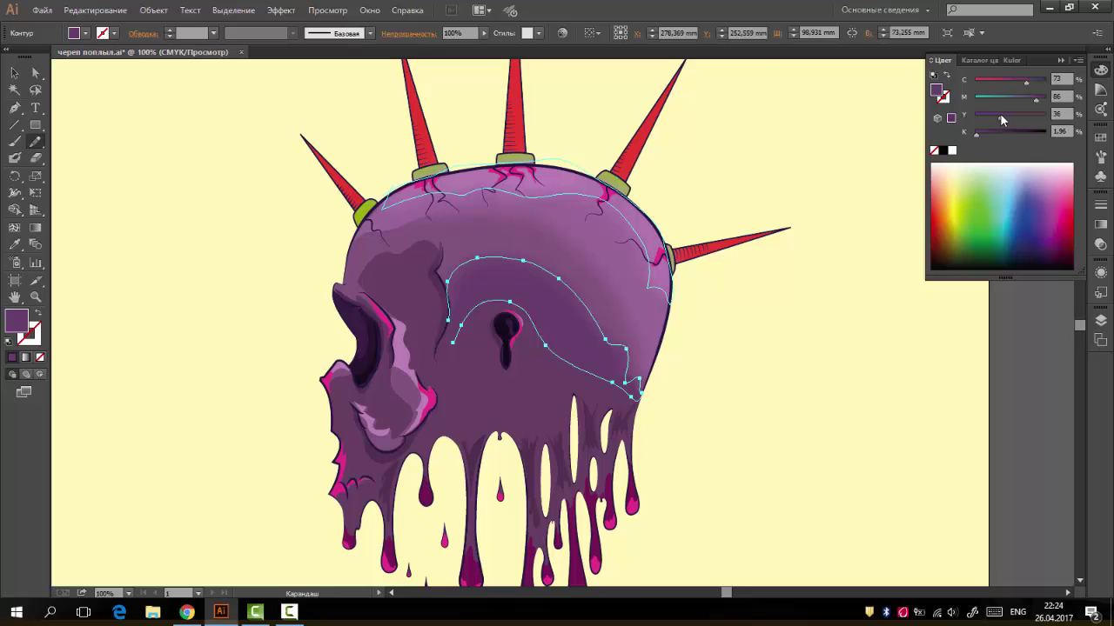
{"action": "left_click", "coordinate": [985, 132]}
{"action": "key", "text": "ctrl+minus"}
{"action": "left_click", "coordinate": [833, 270], "text": "ctrl"}
Blur the eye-socket shading paths with a 33.4 px Gaussian Blur
{"action": "key", "text": "ctrl+plus"}
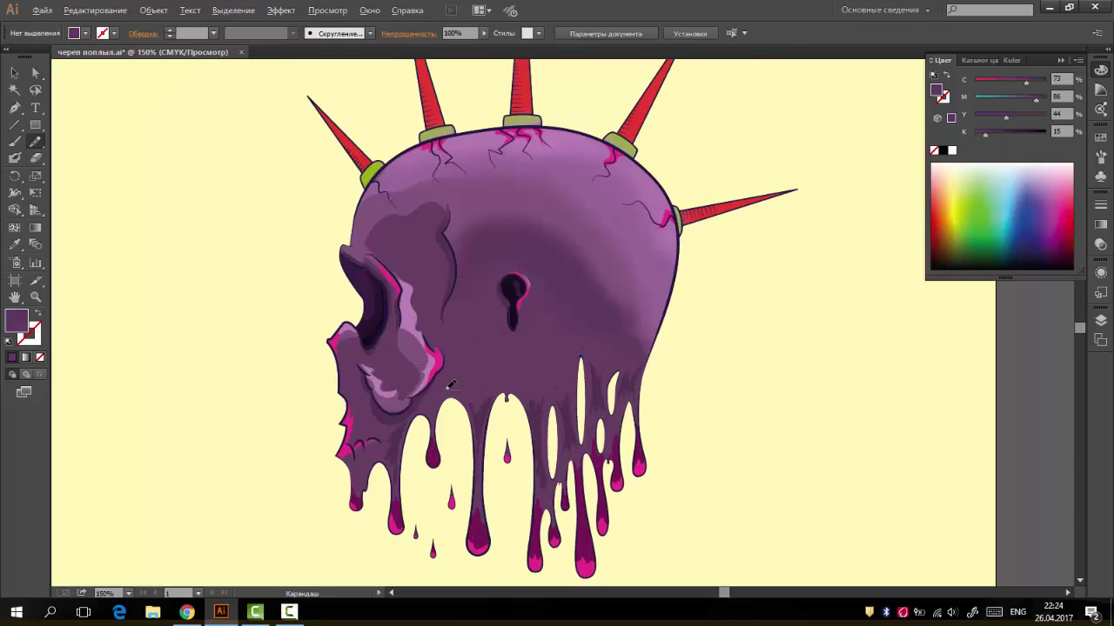
{"action": "key", "text": "ctrl+plus"}
{"action": "left_click", "coordinate": [353, 383], "text": "ctrl"}
{"action": "left_click", "coordinate": [393, 245], "text": "ctrl+shift"}
{"action": "left_click", "coordinate": [354, 114], "text": "shift"}
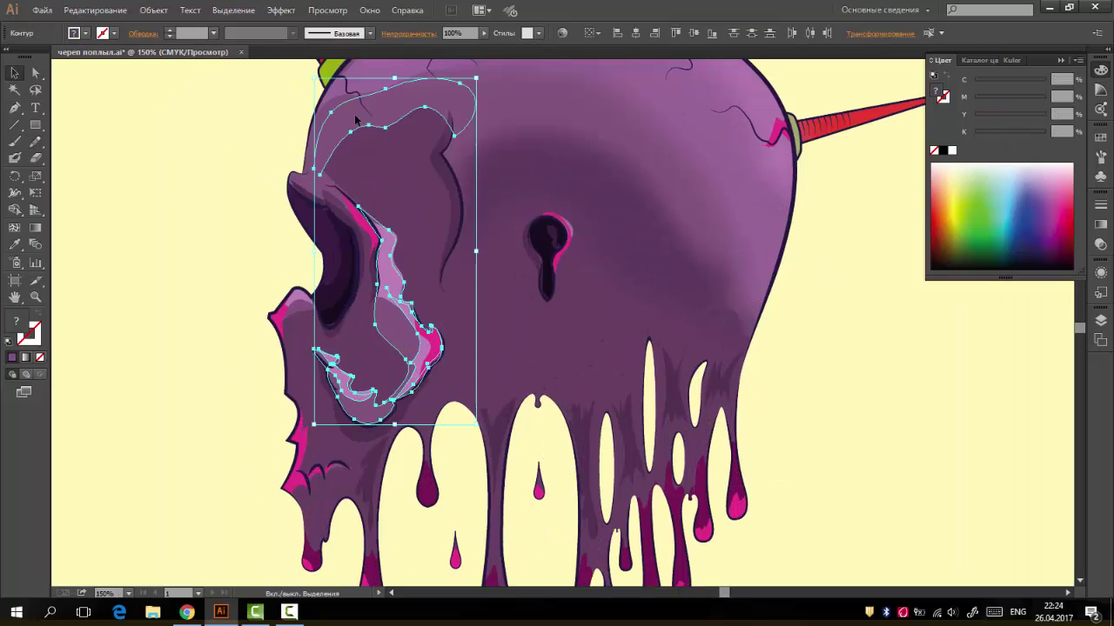
{"action": "left_click", "coordinate": [281, 9]}
{"action": "left_click", "coordinate": [548, 305]}
{"action": "left_click", "coordinate": [680, 290]}
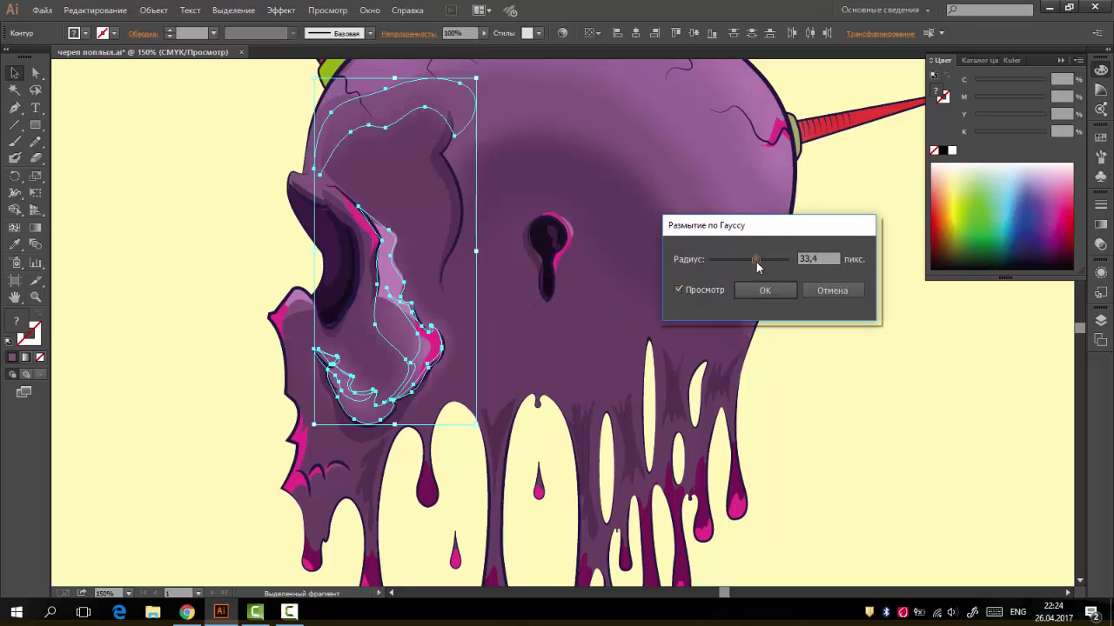
{"action": "key", "text": "Return"}
Apply Gaussian Blur to three pink edge highlight paths
{"action": "left_click", "coordinate": [368, 233], "text": "shift"}
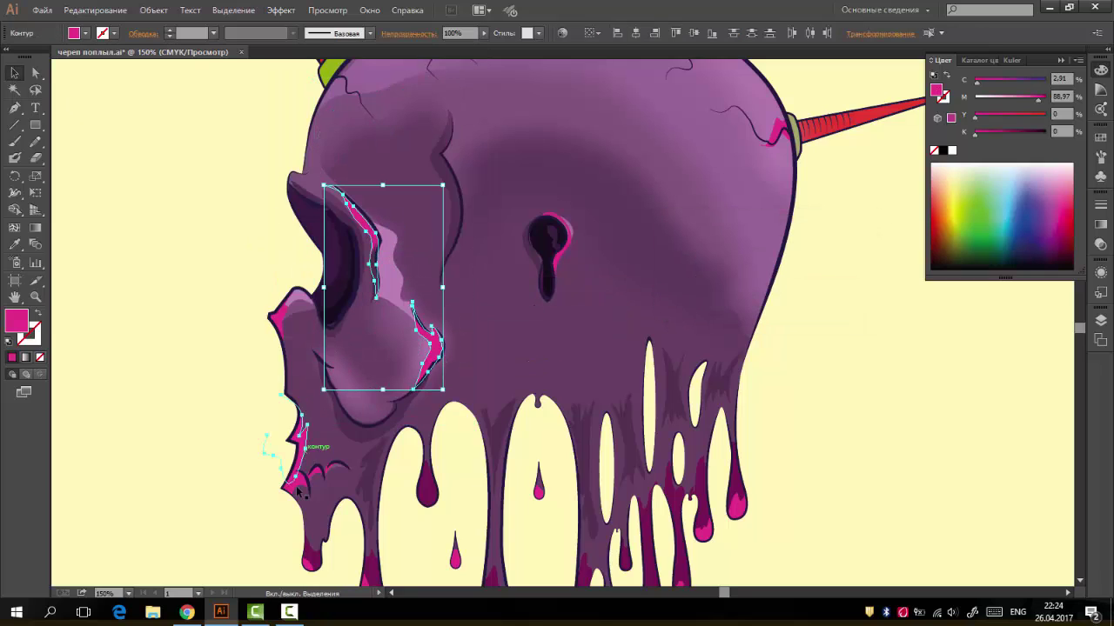
{"action": "left_click", "coordinate": [300, 474], "text": "shift"}
{"action": "left_click", "coordinate": [561, 240], "text": "shift"}
{"action": "left_click", "coordinate": [281, 9]}
{"action": "left_click", "coordinate": [535, 309]}
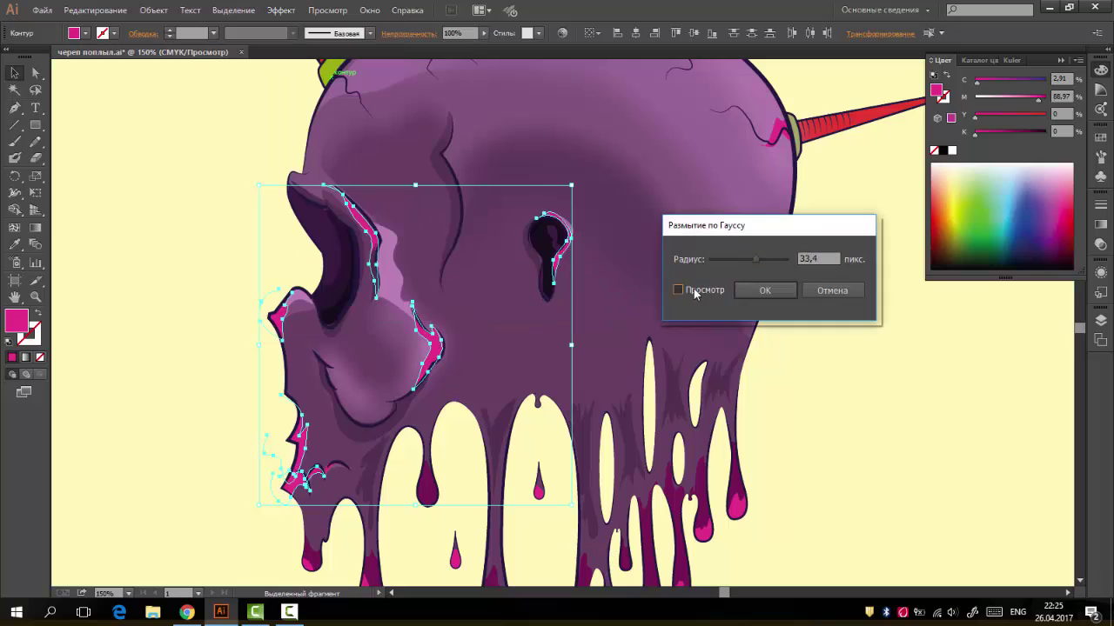
{"action": "left_click", "coordinate": [741, 289]}
Raise the keyhole shadow's opacity to 78%
{"action": "key", "text": "ctrl+0"}
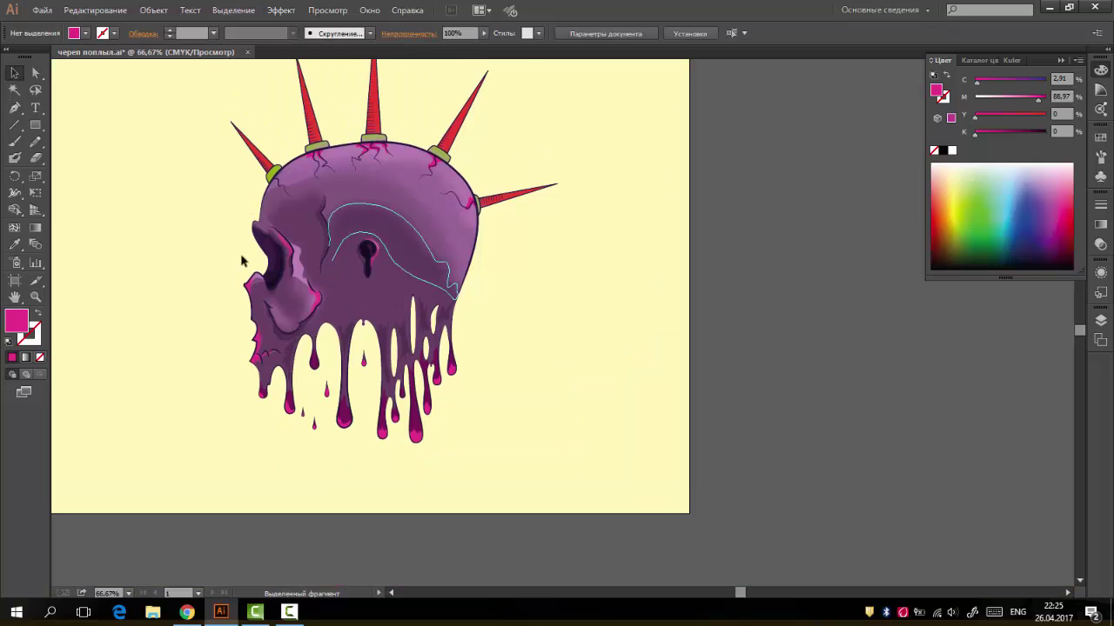
{"action": "key", "text": "ctrl+1"}
{"action": "left_click", "coordinate": [348, 214]}
{"action": "left_click_drag", "start_coordinate": [467, 45], "coordinate": [471, 46]}
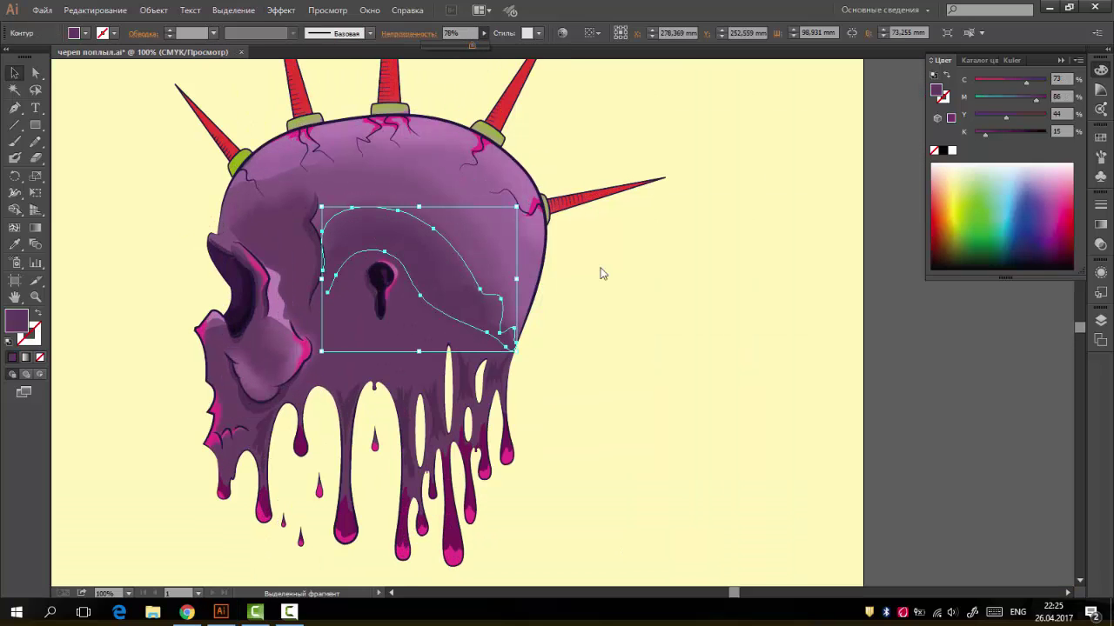
Give the skull-top shading an 8.8 px Gaussian Blur
{"action": "left_click", "coordinate": [241, 181]}
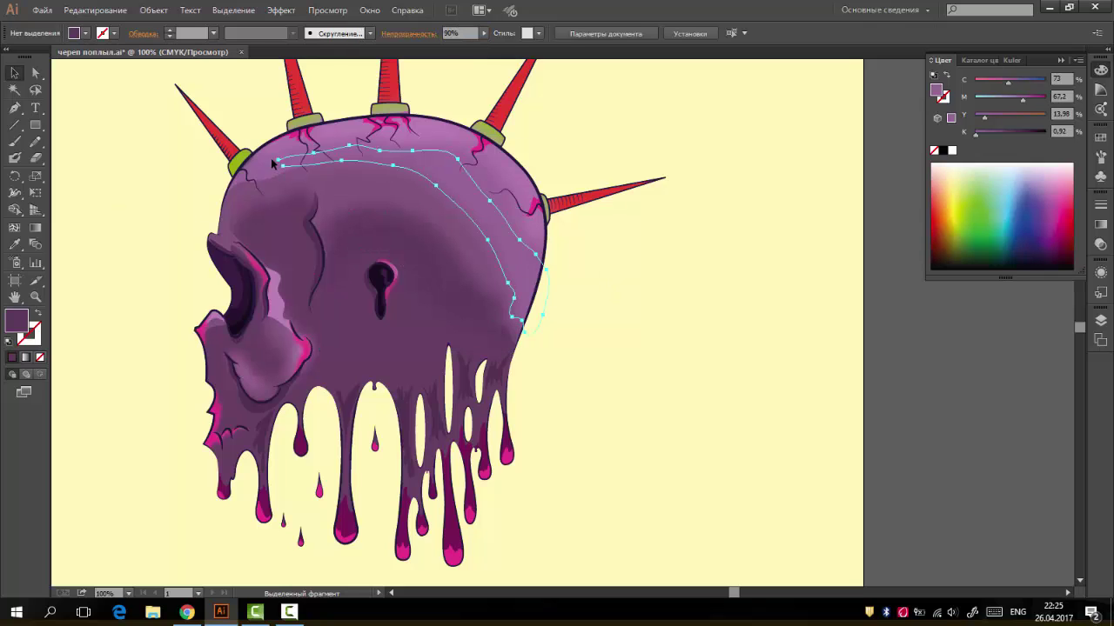
{"action": "left_click", "coordinate": [281, 10]}
{"action": "left_click", "coordinate": [522, 274]}
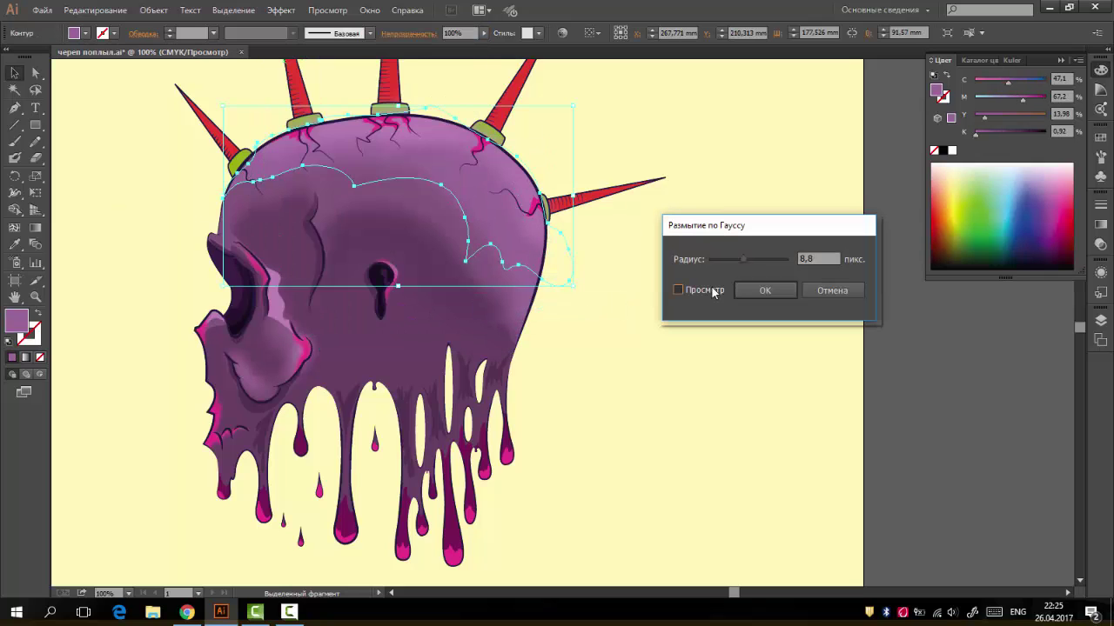
{"action": "left_click", "coordinate": [765, 291]}
{"action": "left_click", "coordinate": [666, 261]}
Draw a pencil shadow line below the keyhole and give it a Gaussian Blur
{"action": "key", "text": "p"}
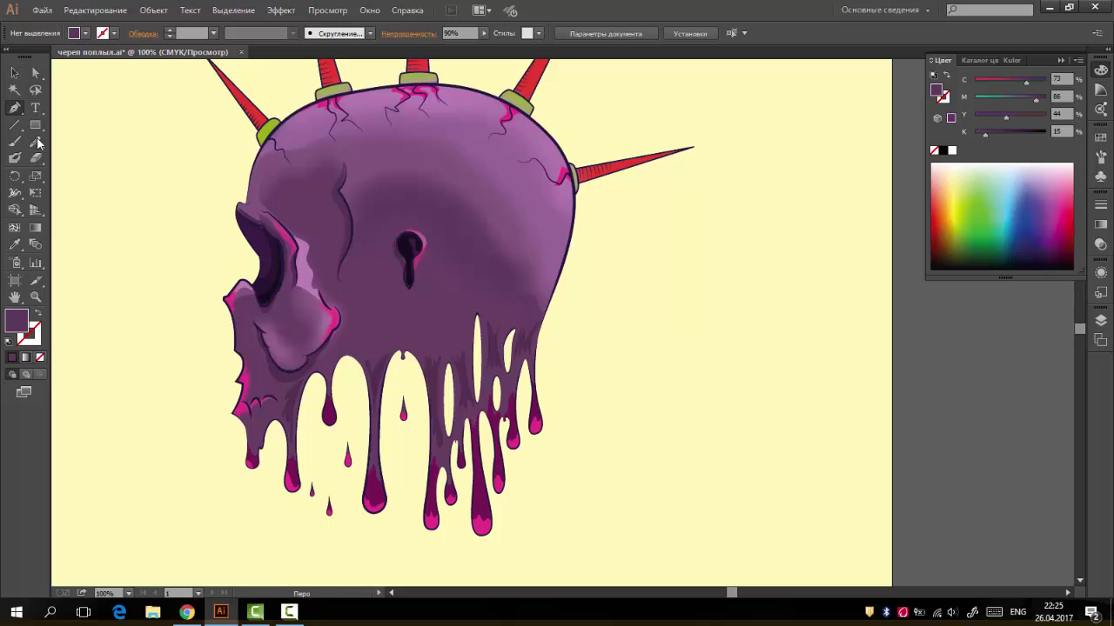
{"action": "left_click", "coordinate": [38, 143]}
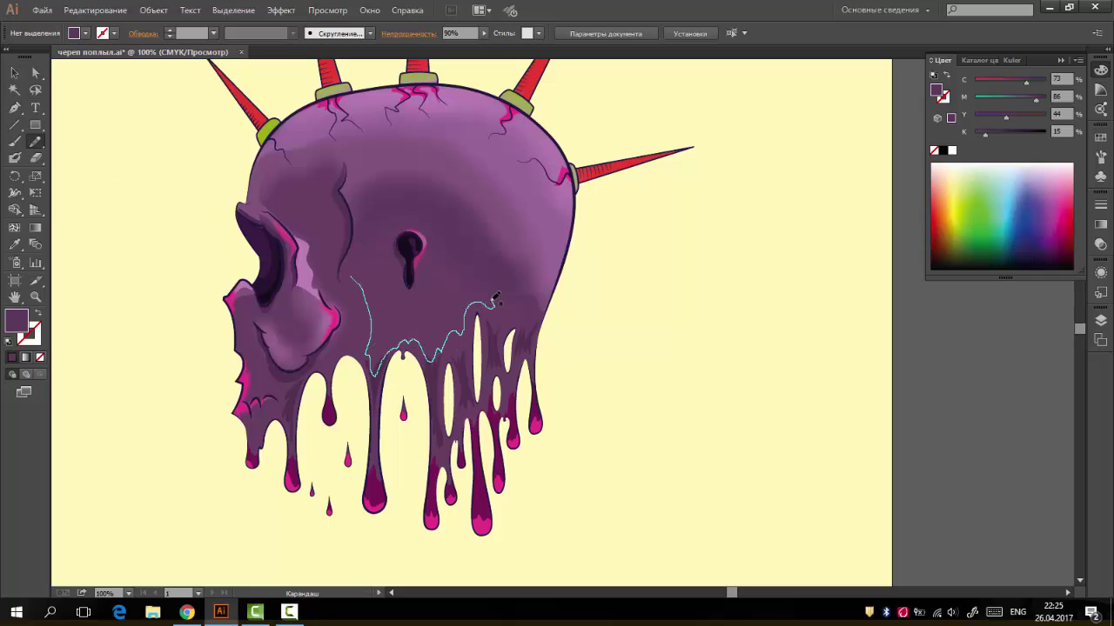
{"action": "left_click_drag", "start_coordinate": [356, 272], "coordinate": [351, 275]}
{"action": "key", "text": "v"}
{"action": "left_click", "coordinate": [281, 10]}
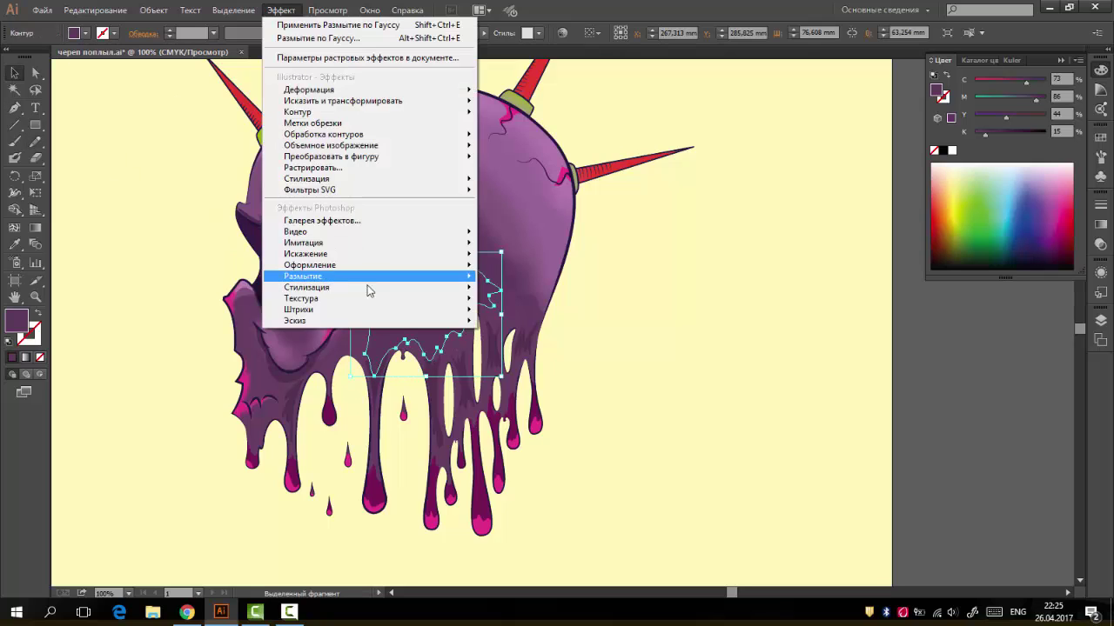
{"action": "left_click", "coordinate": [522, 276]}
{"action": "left_click_drag", "start_coordinate": [745, 263], "coordinate": [758, 259]}
{"action": "left_click", "coordinate": [787, 291]}
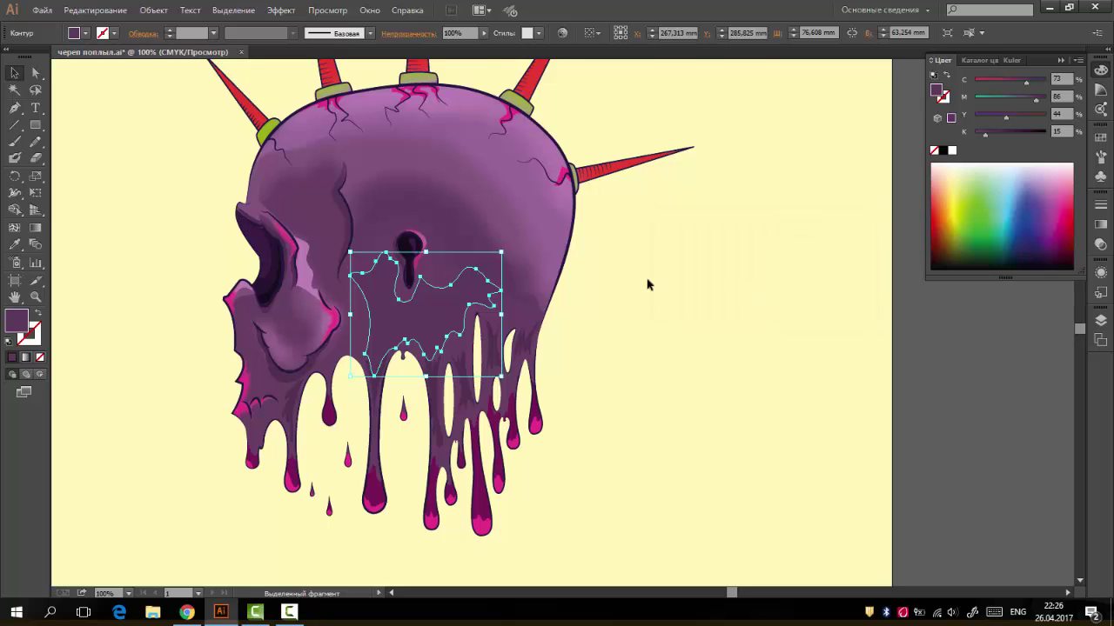
{"action": "left_click", "coordinate": [657, 265]}
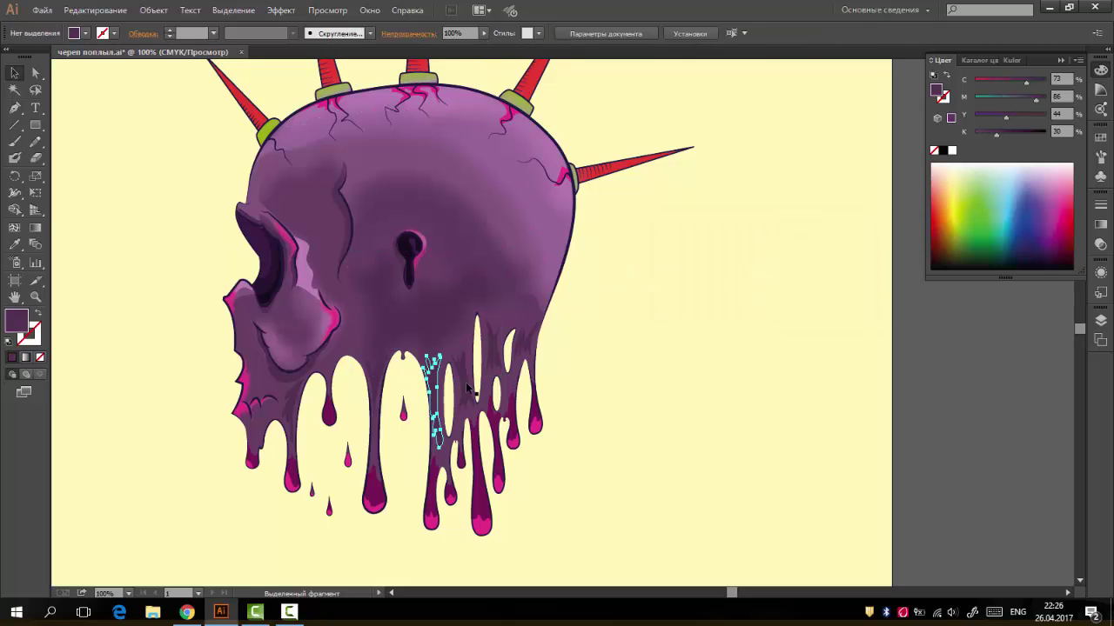
Apply Gaussian Blur to two selected drip shapes
{"action": "left_click", "coordinate": [439, 383]}
{"action": "left_click", "coordinate": [374, 392], "text": "shift"}
{"action": "left_click", "coordinate": [281, 10]}
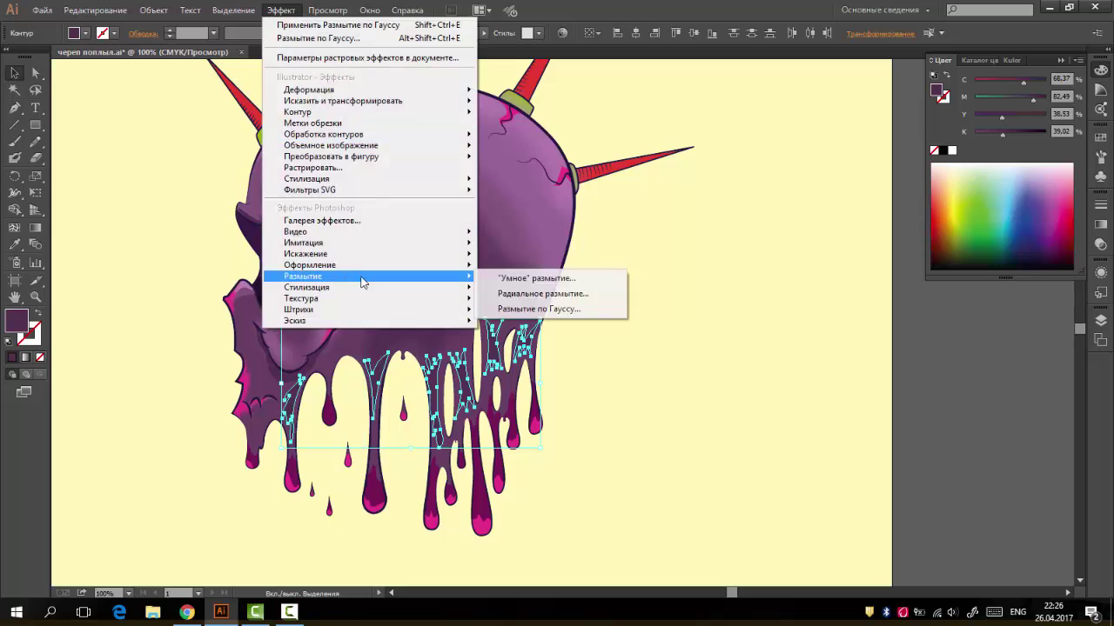
{"action": "left_click", "coordinate": [543, 311]}
{"action": "key", "text": "Return"}
{"action": "left_click", "coordinate": [609, 328]}
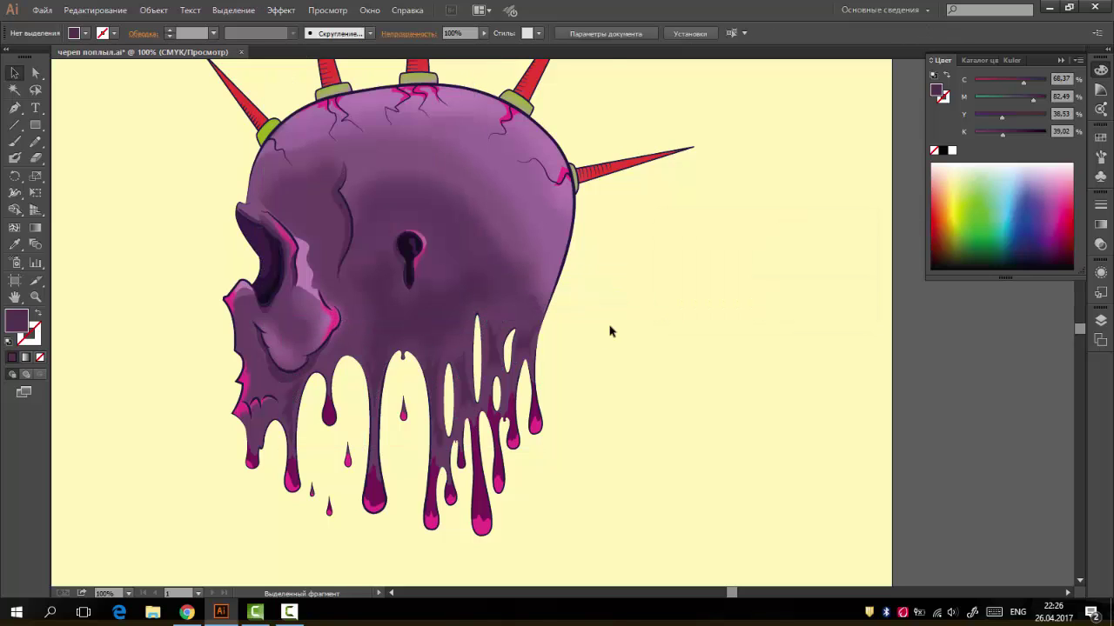
Select the drip shading paths, excluding the upper highlights, and give them a strong Gaussian Blur
{"action": "key", "text": "ctrl+equal"}
{"action": "scroll", "coordinate": [532, 447], "scroll_direction": "down", "scroll_amount": 1}
{"action": "left_click_drag", "start_coordinate": [533, 447], "coordinate": [557, 452]}
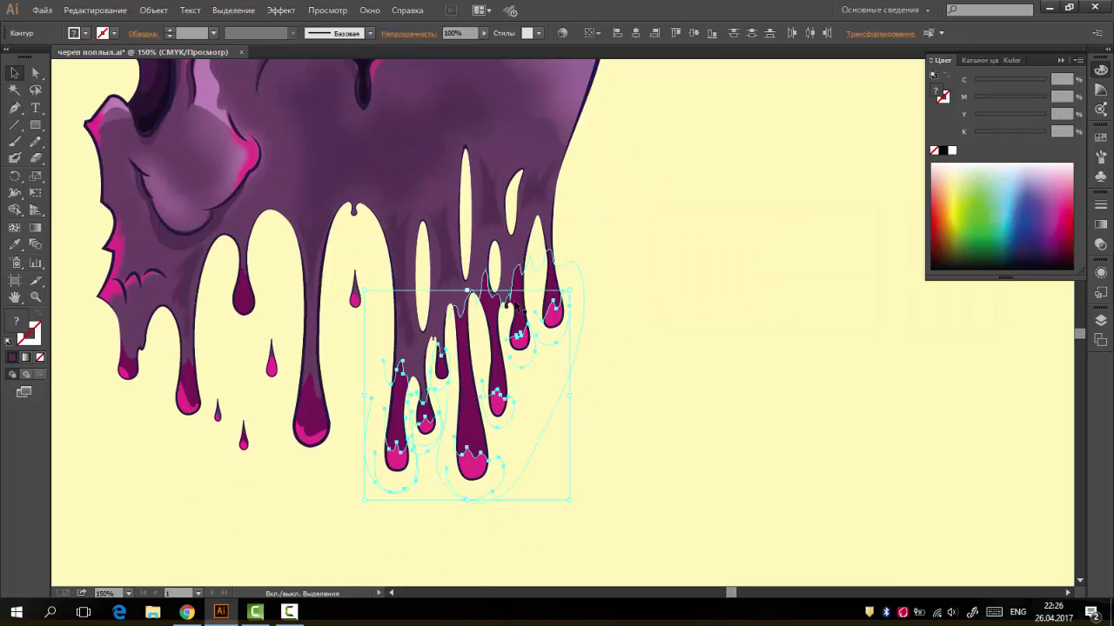
{"action": "left_click_drag", "start_coordinate": [418, 456], "coordinate": [331, 458]}
{"action": "left_click", "coordinate": [584, 402]}
{"action": "left_click_drag", "start_coordinate": [676, 299], "coordinate": [138, 557]}
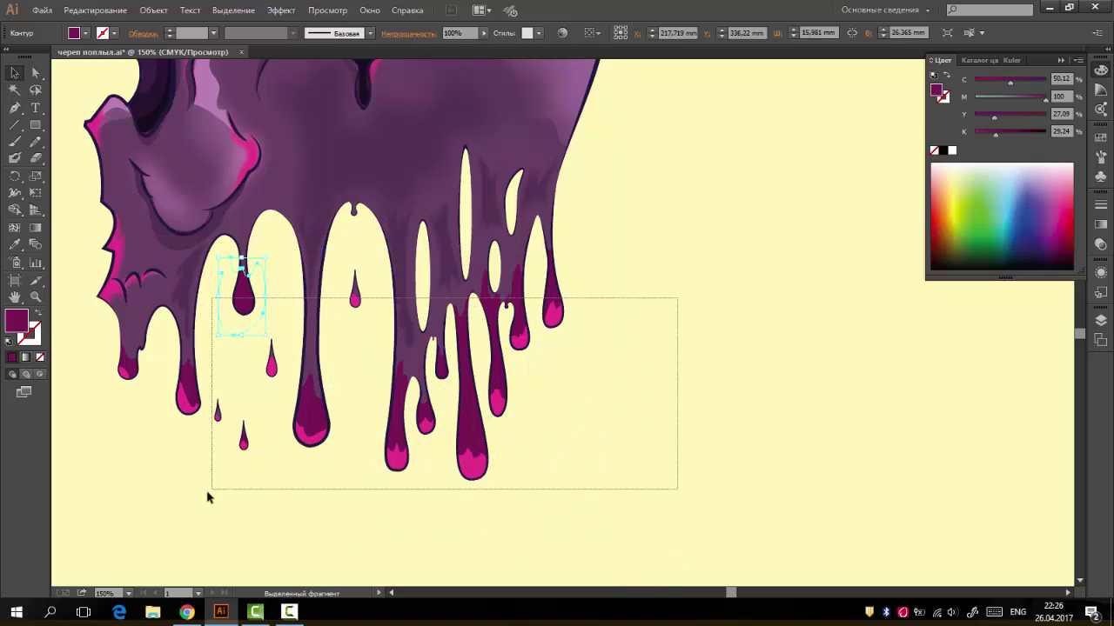
{"action": "left_click", "coordinate": [126, 374], "text": "shift"}
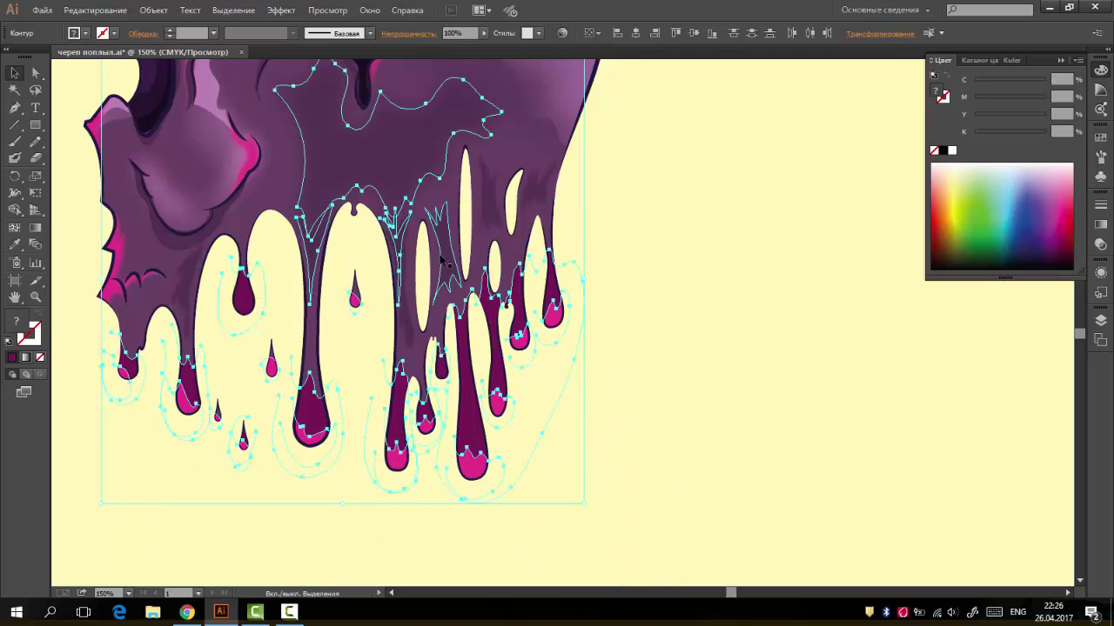
{"action": "left_click_drag", "start_coordinate": [287, 196], "coordinate": [534, 279]}
{"action": "left_click", "coordinate": [281, 9]}
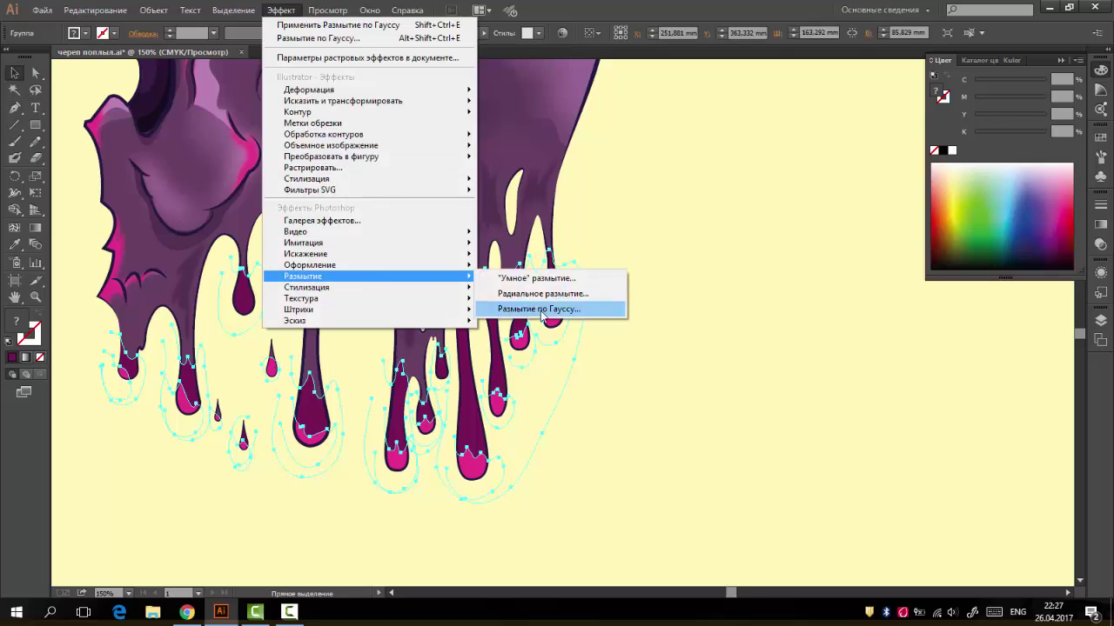
{"action": "left_click", "coordinate": [557, 306]}
{"action": "left_click", "coordinate": [677, 289]}
{"action": "left_click", "coordinate": [289, 611]}
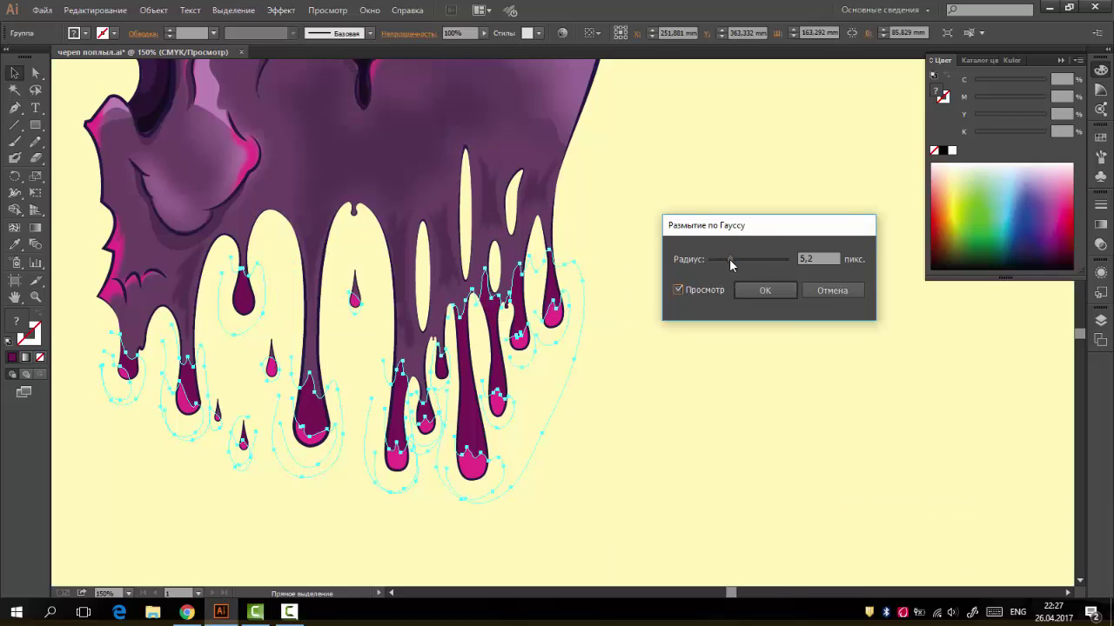
{"action": "left_click_drag", "start_coordinate": [760, 261], "coordinate": [771, 261]}
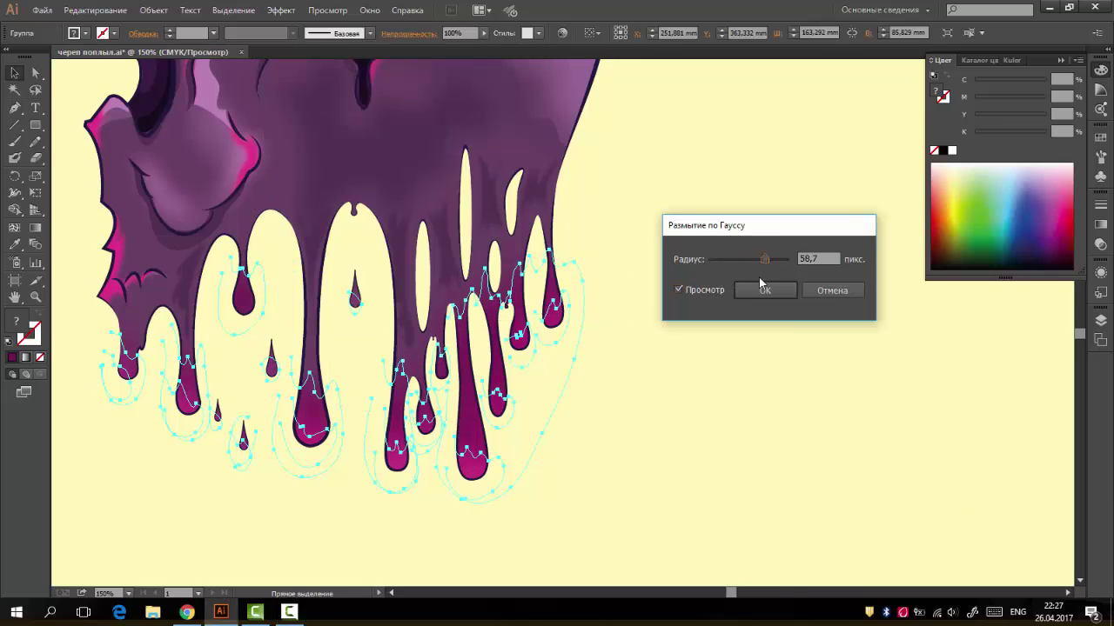
{"action": "left_click", "coordinate": [763, 290]}
Give the drips object an 82 px Gaussian Blur
{"action": "scroll", "coordinate": [661, 331], "scroll_direction": "down", "scroll_amount": 3}
{"action": "scroll", "coordinate": [597, 293], "scroll_direction": "up", "scroll_amount": 3}
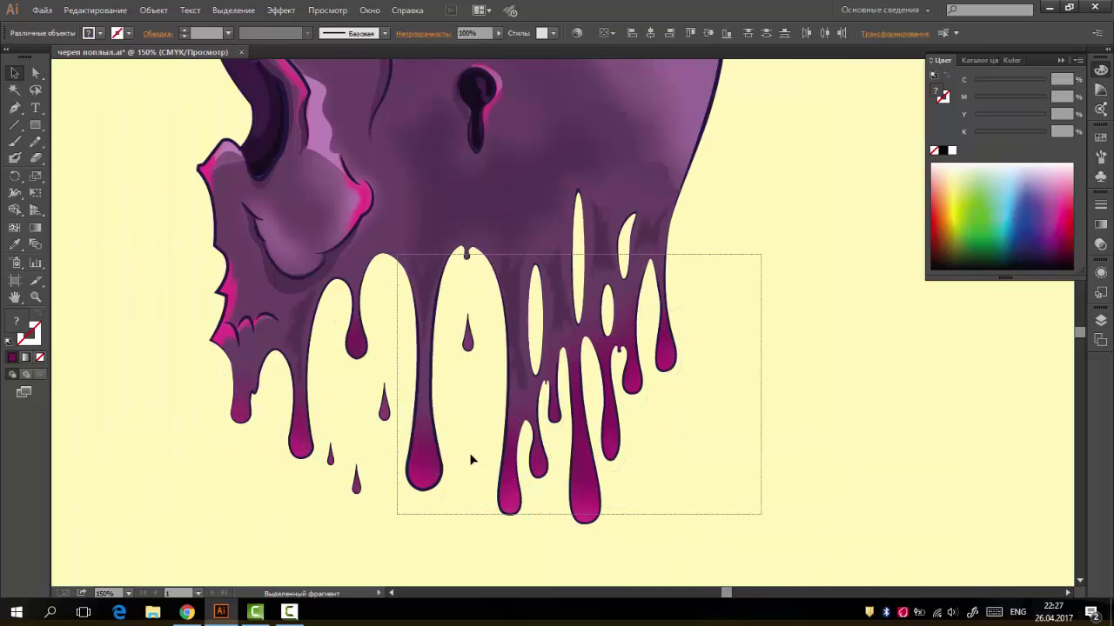
{"action": "left_click_drag", "start_coordinate": [471, 459], "coordinate": [396, 513]}
{"action": "left_click", "coordinate": [281, 9]}
{"action": "left_click", "coordinate": [504, 288]}
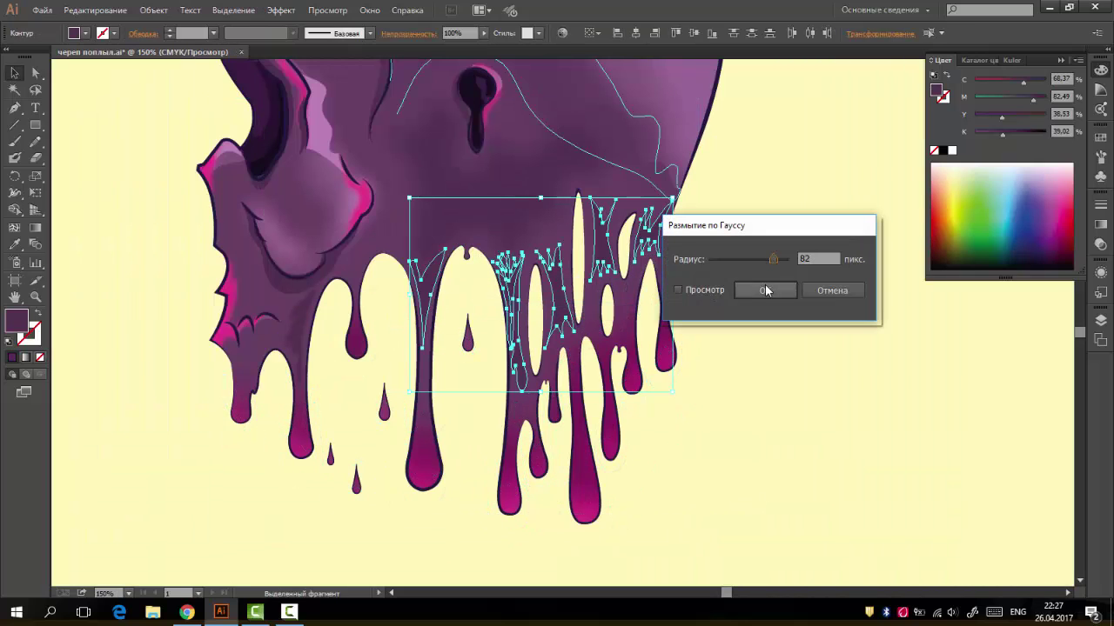
{"action": "left_click", "coordinate": [765, 290]}
Darken three small drip shapes by raising their black (K) value
{"action": "left_click", "coordinate": [557, 284]}
{"action": "left_click", "coordinate": [435, 296], "text": "shift"}
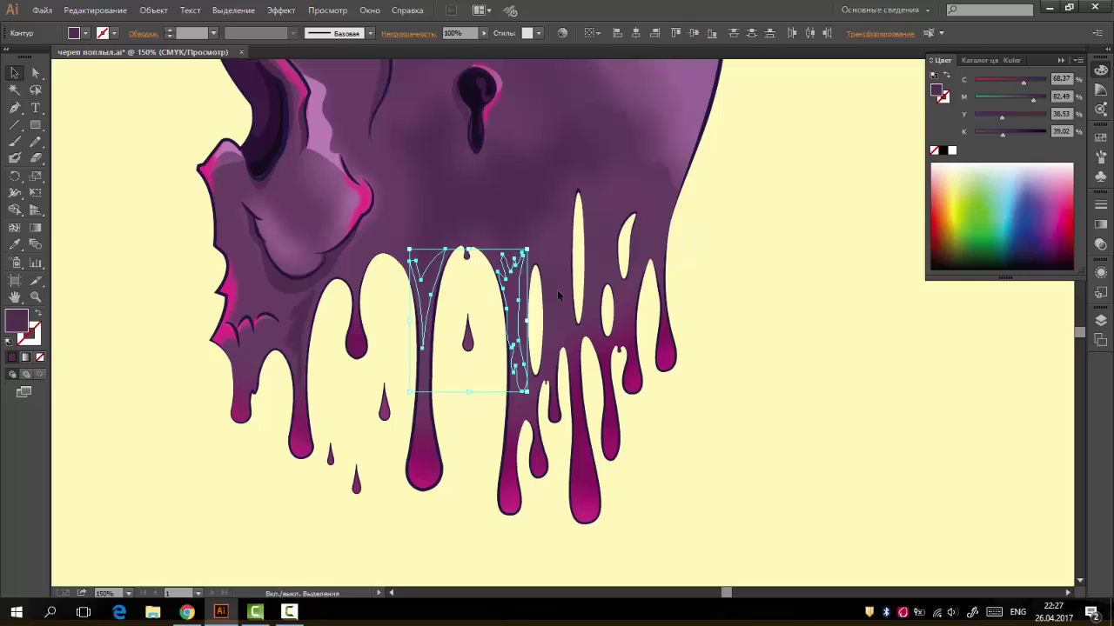
{"action": "left_click", "coordinate": [557, 296], "text": "shift"}
{"action": "left_click_drag", "start_coordinate": [1002, 135], "coordinate": [1040, 132]}
{"action": "left_click", "coordinate": [811, 235]}
{"action": "key", "text": "ctrl+minus"}
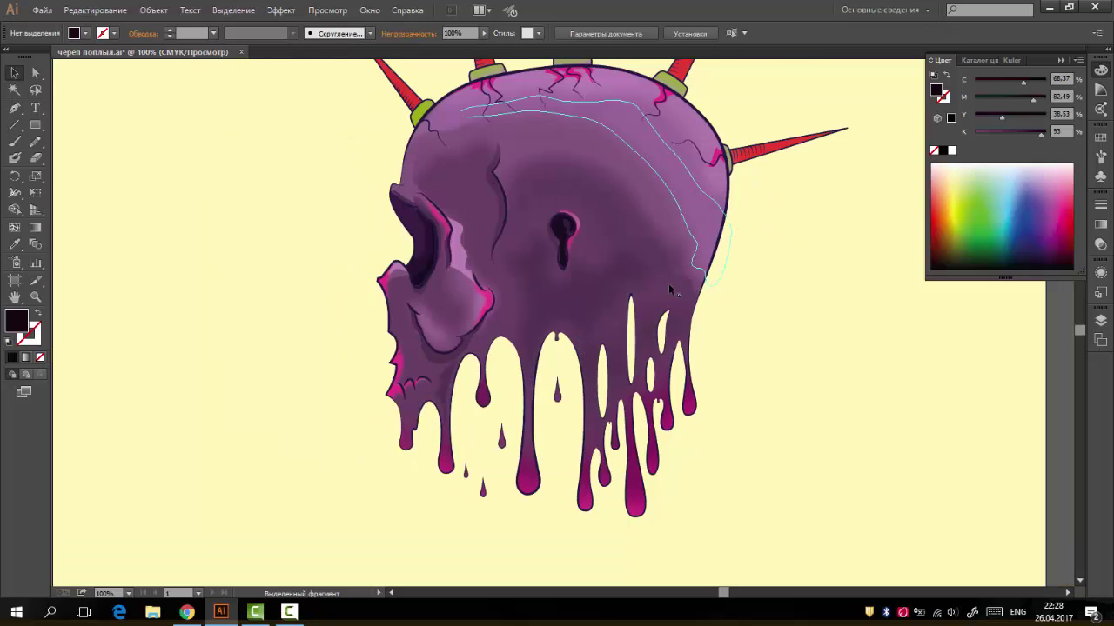
Select several shading paths across the skull
{"action": "scroll", "coordinate": [796, 318], "scroll_direction": "up", "scroll_amount": 1}
{"action": "left_click", "coordinate": [653, 209]}
{"action": "scroll", "coordinate": [654, 209], "scroll_direction": "up", "scroll_amount": 1}
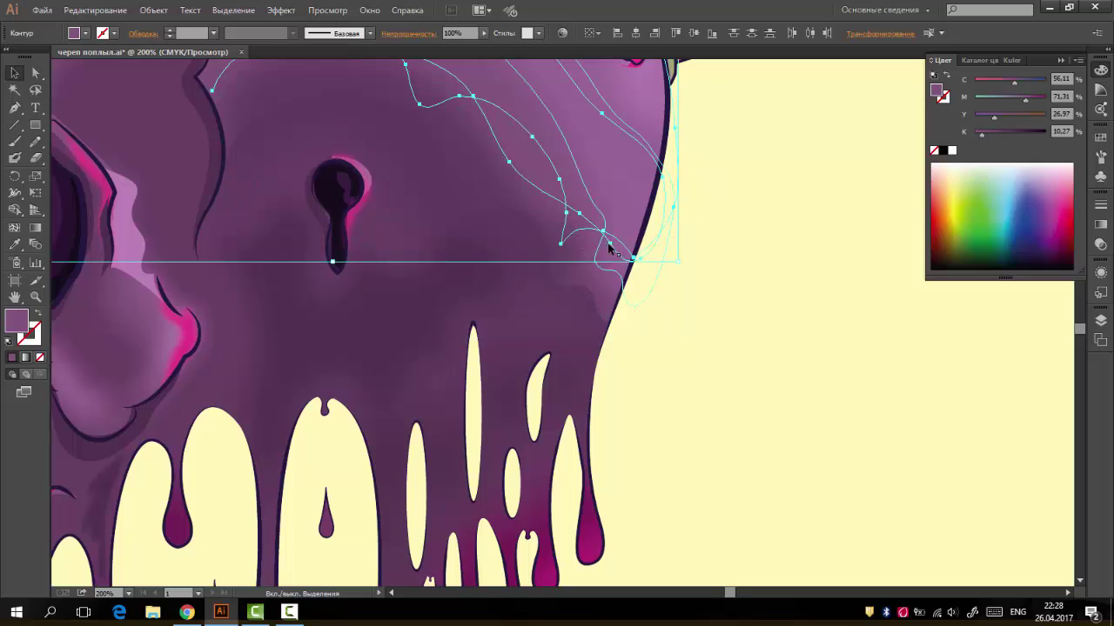
{"action": "left_click", "coordinate": [599, 276]}
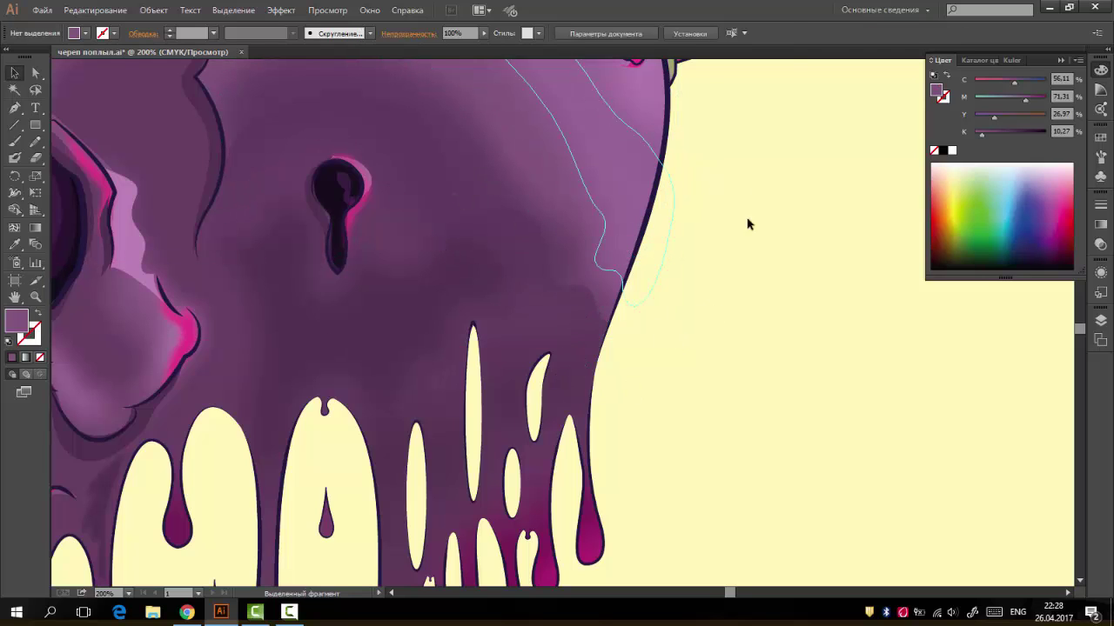
{"action": "left_click_drag", "start_coordinate": [745, 223], "coordinate": [513, 227]}
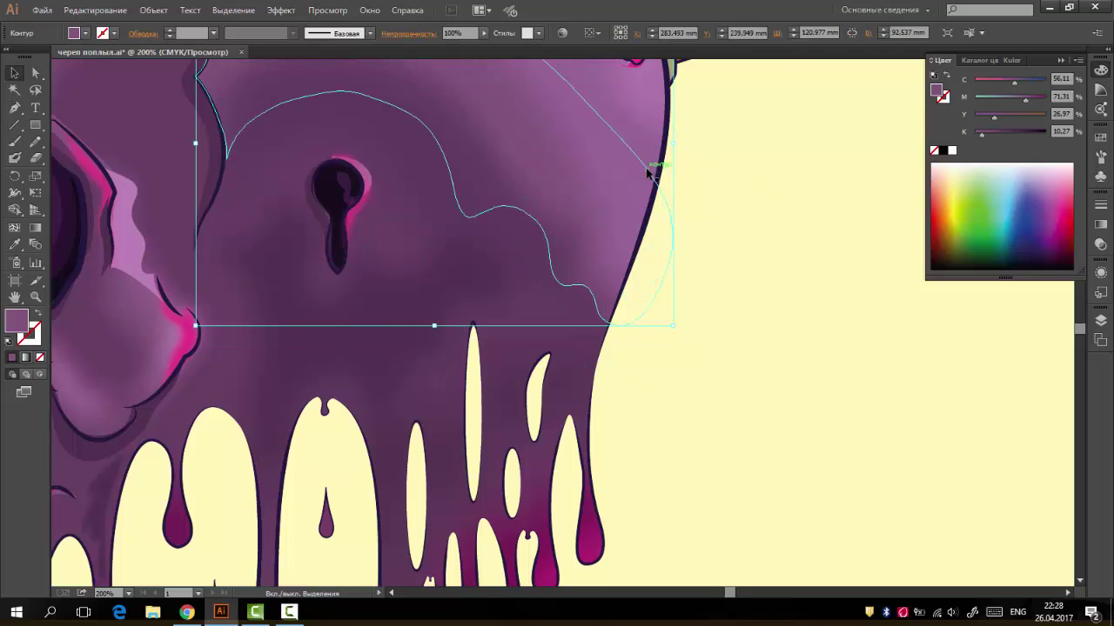
{"action": "left_click", "coordinate": [561, 298]}
{"action": "left_click", "coordinate": [531, 274], "text": "shift"}
{"action": "left_click", "coordinate": [628, 191], "text": "shift"}
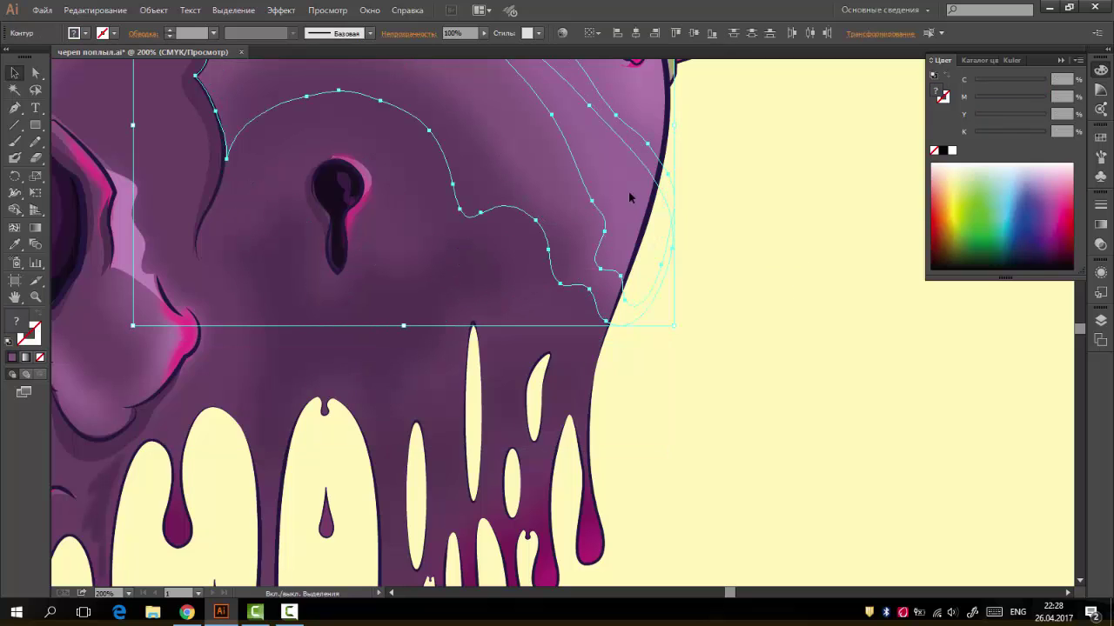
{"action": "left_click", "coordinate": [646, 174], "text": "shift"}
{"action": "left_click_drag", "start_coordinate": [386, 293], "coordinate": [581, 247]}
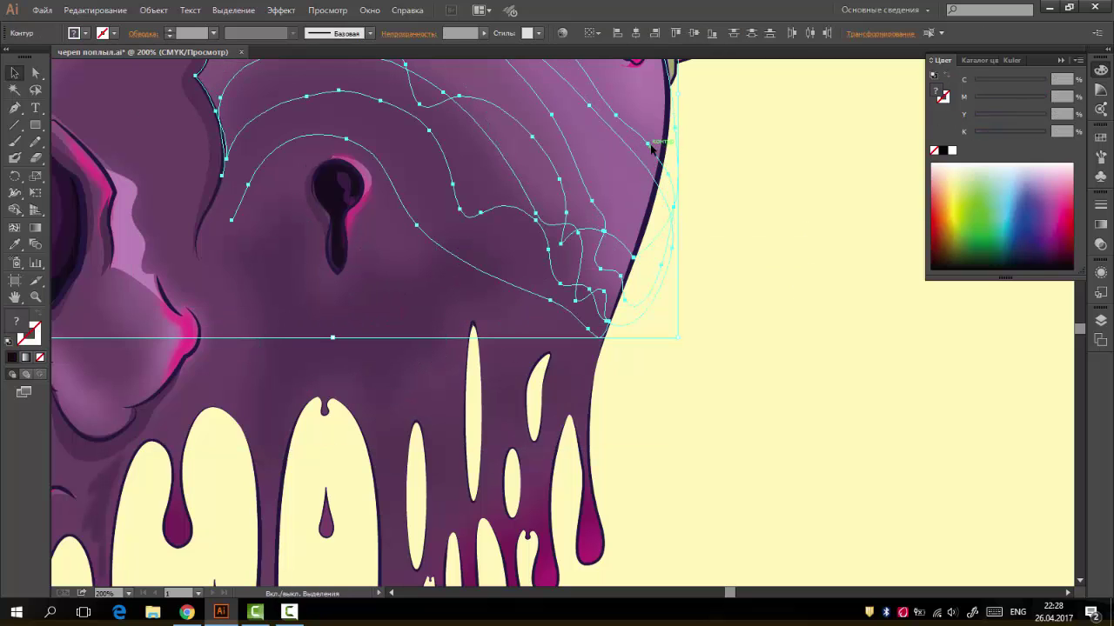
Blur the skull shading with a previewed Gaussian Blur of radius 58.7
{"action": "left_click", "coordinate": [582, 246], "text": "shift"}
{"action": "scroll", "coordinate": [581, 246], "scroll_direction": "up", "scroll_amount": 2}
{"action": "left_click", "coordinate": [281, 10]}
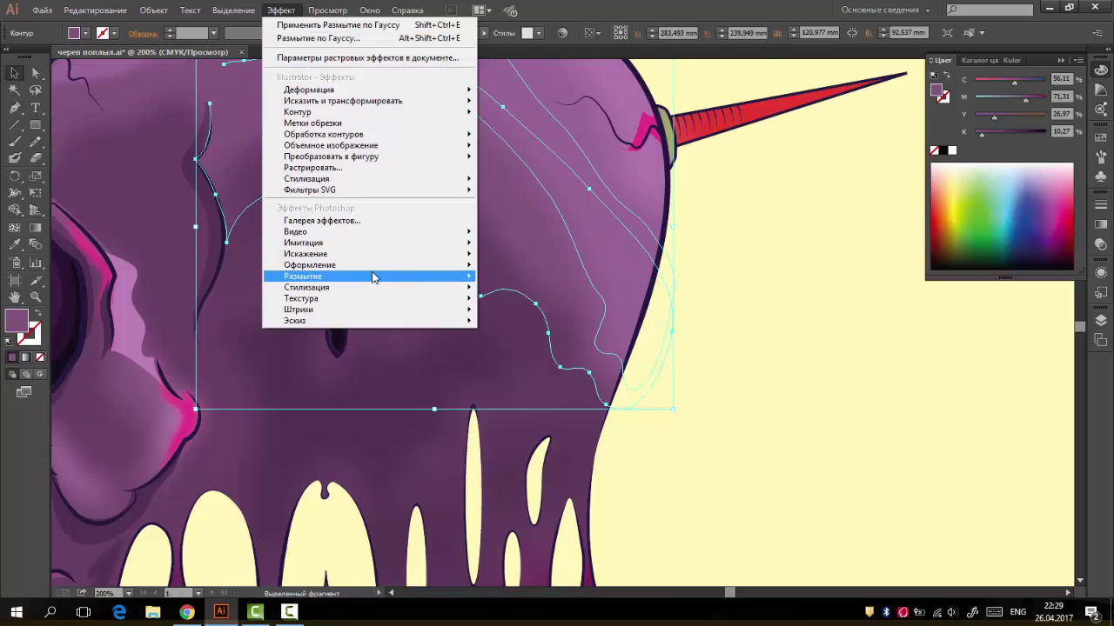
{"action": "left_click", "coordinate": [522, 272]}
{"action": "left_click", "coordinate": [705, 291]}
{"action": "left_click_drag", "start_coordinate": [774, 259], "coordinate": [766, 261]}
{"action": "left_click", "coordinate": [764, 290]}
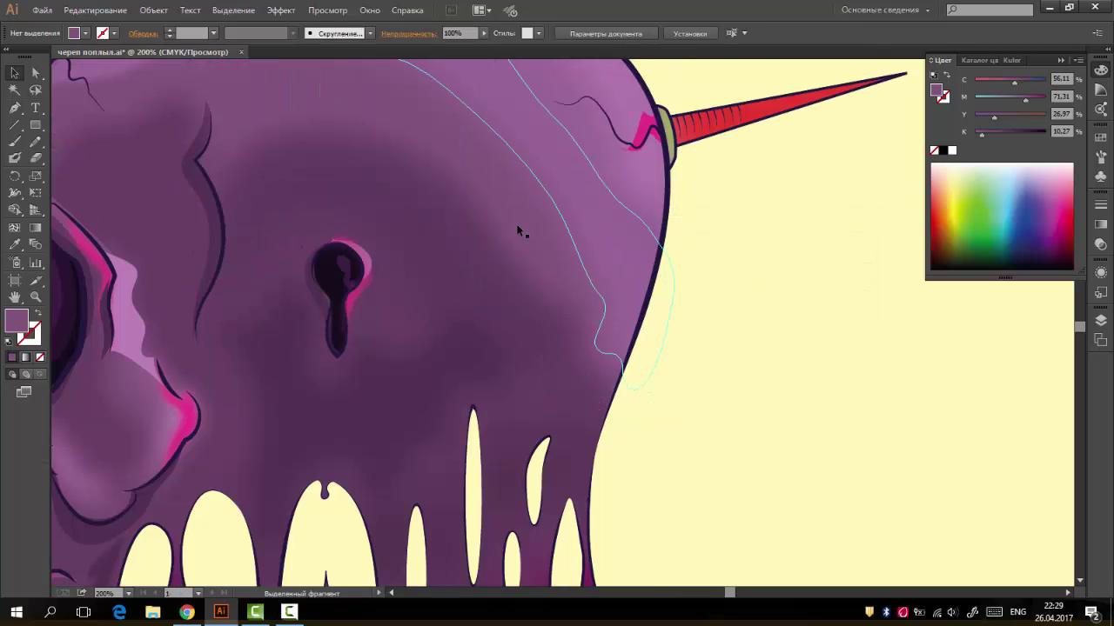
Apply Gaussian Blur to the small path beside the eye socket
{"action": "left_click", "coordinate": [498, 213]}
{"action": "left_click", "coordinate": [862, 214]}
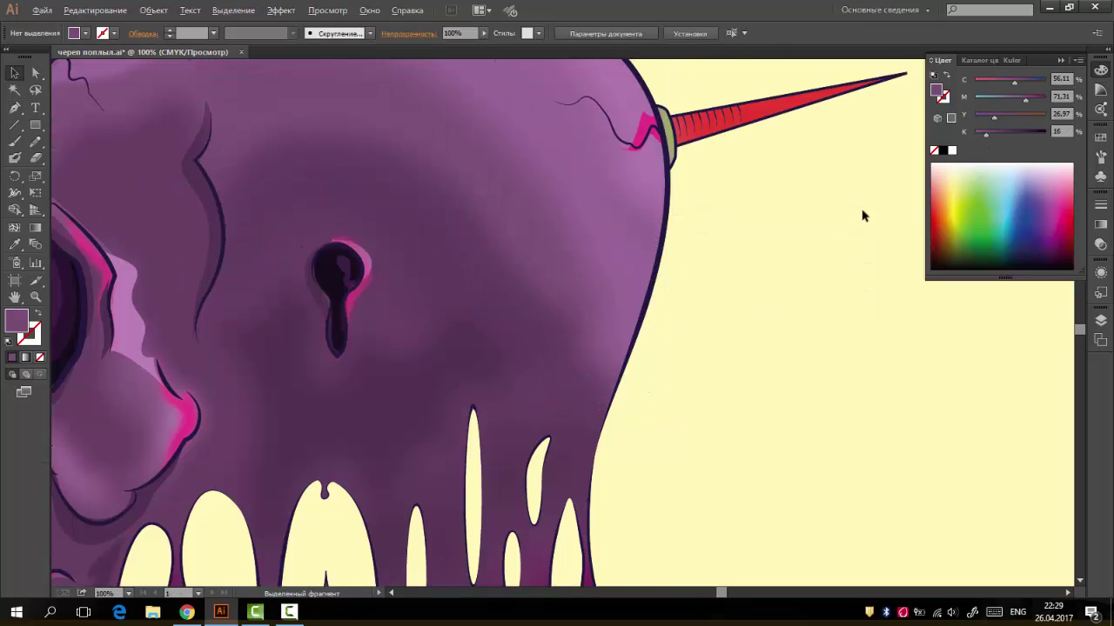
{"action": "scroll", "coordinate": [866, 287], "scroll_direction": "down", "scroll_amount": 2}
{"action": "left_click", "coordinate": [496, 291]}
{"action": "left_click", "coordinate": [281, 9]}
{"action": "left_click", "coordinate": [522, 275]}
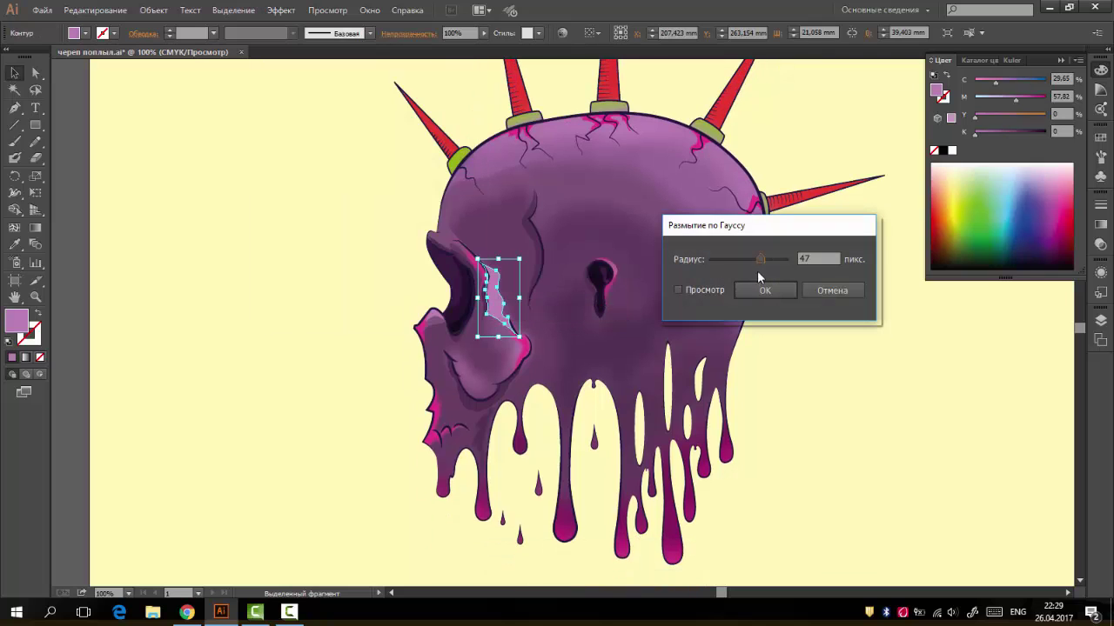
{"action": "left_click", "coordinate": [764, 290]}
{"action": "left_click", "coordinate": [862, 314]}
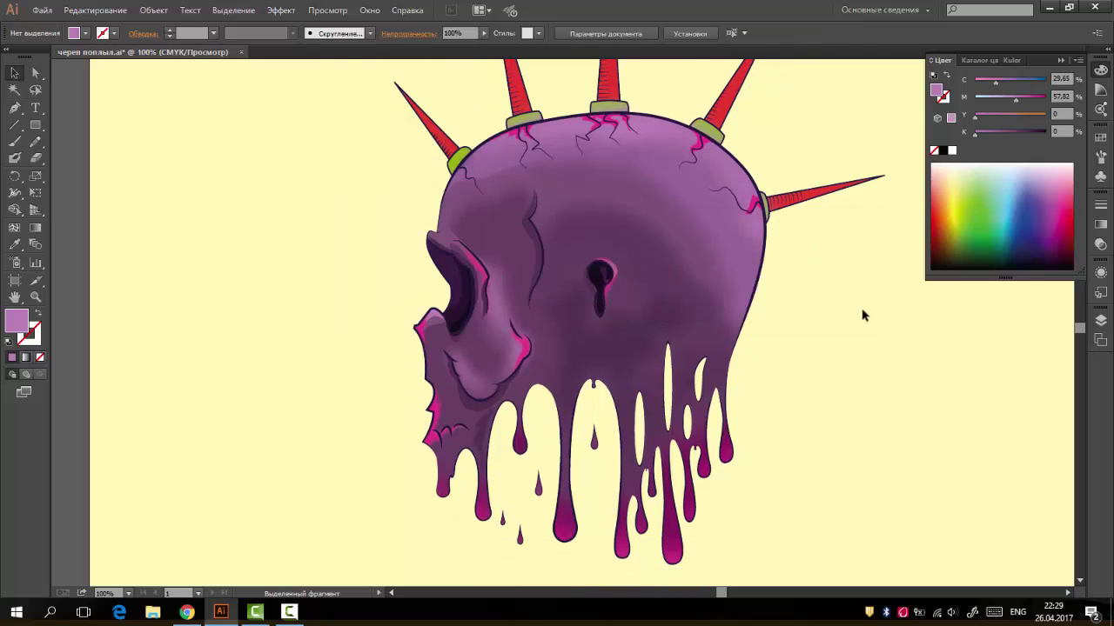
Blur the eye-socket highlight path with a Gaussian Blur radius of about 48.9
{"action": "left_click_drag", "start_coordinate": [529, 313], "coordinate": [451, 266]}
{"action": "left_click", "coordinate": [379, 252]}
{"action": "left_click", "coordinate": [281, 9]}
{"action": "left_click", "coordinate": [548, 293]}
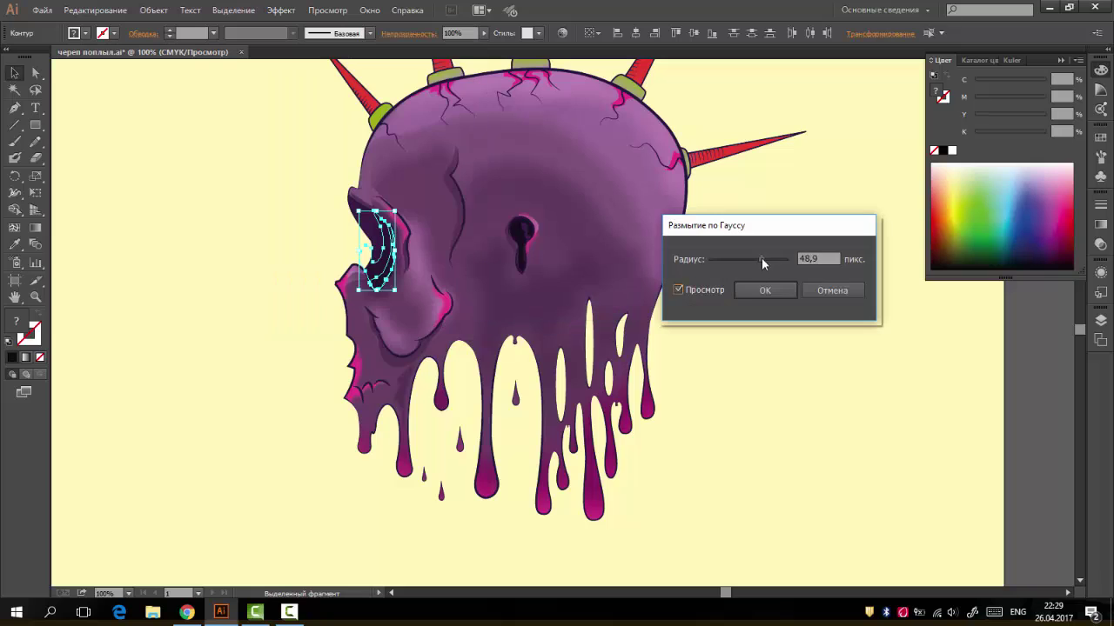
{"action": "left_click_drag", "start_coordinate": [761, 258], "coordinate": [736, 260]}
{"action": "left_click", "coordinate": [765, 290]}
{"action": "left_click", "coordinate": [835, 316]}
{"action": "scroll", "coordinate": [835, 315], "scroll_direction": "up", "scroll_amount": 3}
Sample the spike red, set Magenta to 50, and pencil orange highlights along three spikes
{"action": "scroll", "coordinate": [836, 316], "scroll_direction": "up", "scroll_amount": 2}
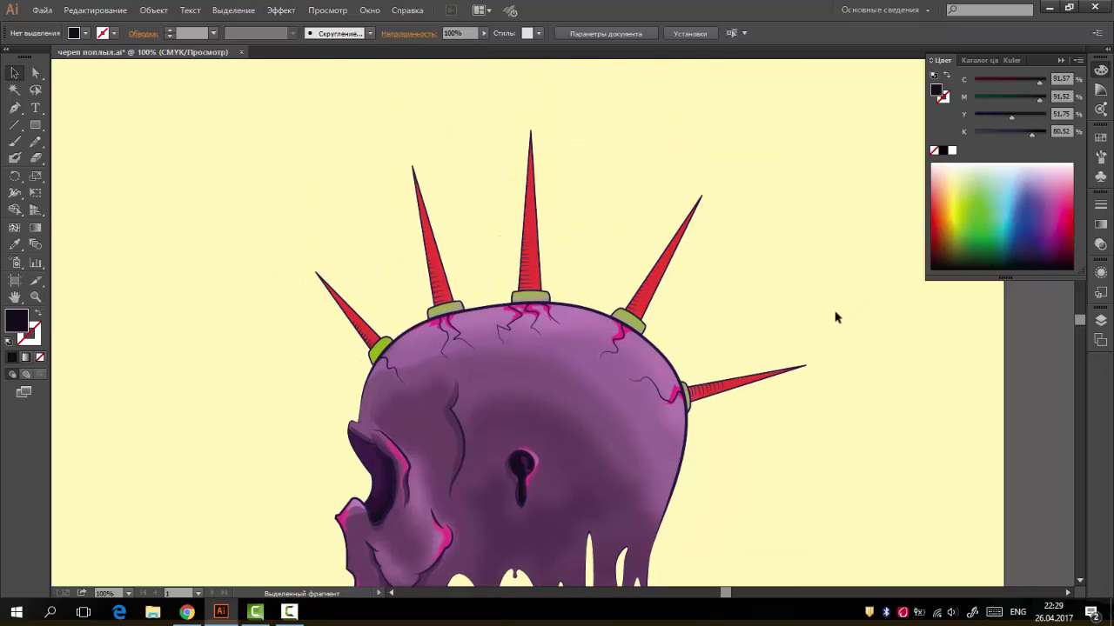
{"action": "scroll", "coordinate": [835, 316], "scroll_direction": "down", "scroll_amount": 5}
{"action": "scroll", "coordinate": [815, 448], "scroll_direction": "down", "scroll_amount": 1}
{"action": "scroll", "coordinate": [795, 208], "scroll_direction": "up", "scroll_amount": 2}
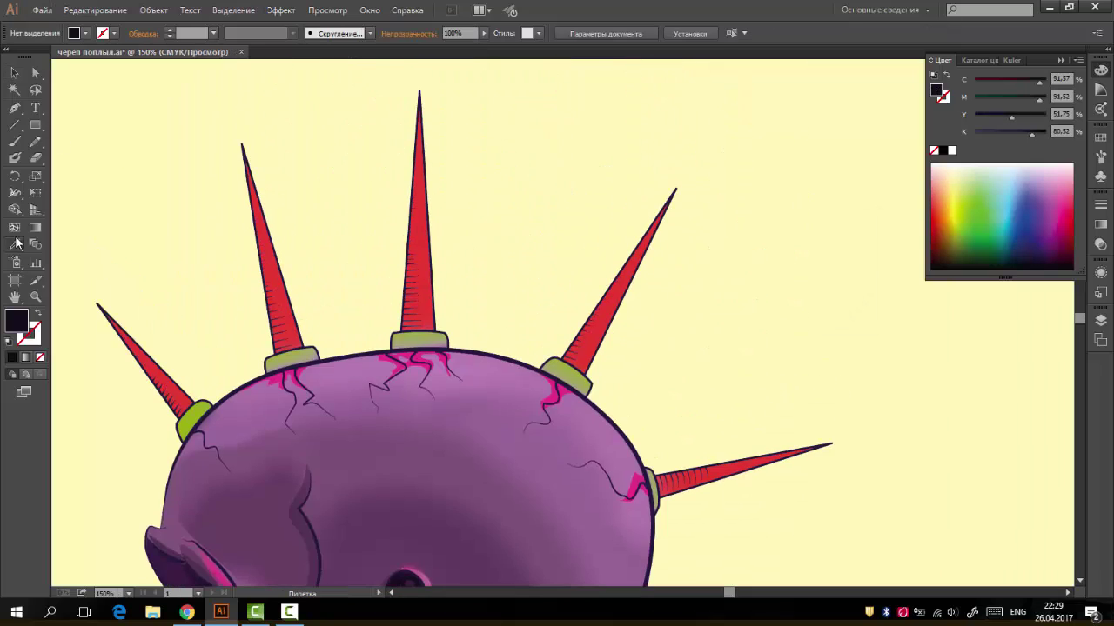
{"action": "key", "text": "i"}
{"action": "left_click", "coordinate": [274, 252]}
{"action": "left_click", "coordinate": [1013, 102]}
{"action": "key", "text": "n"}
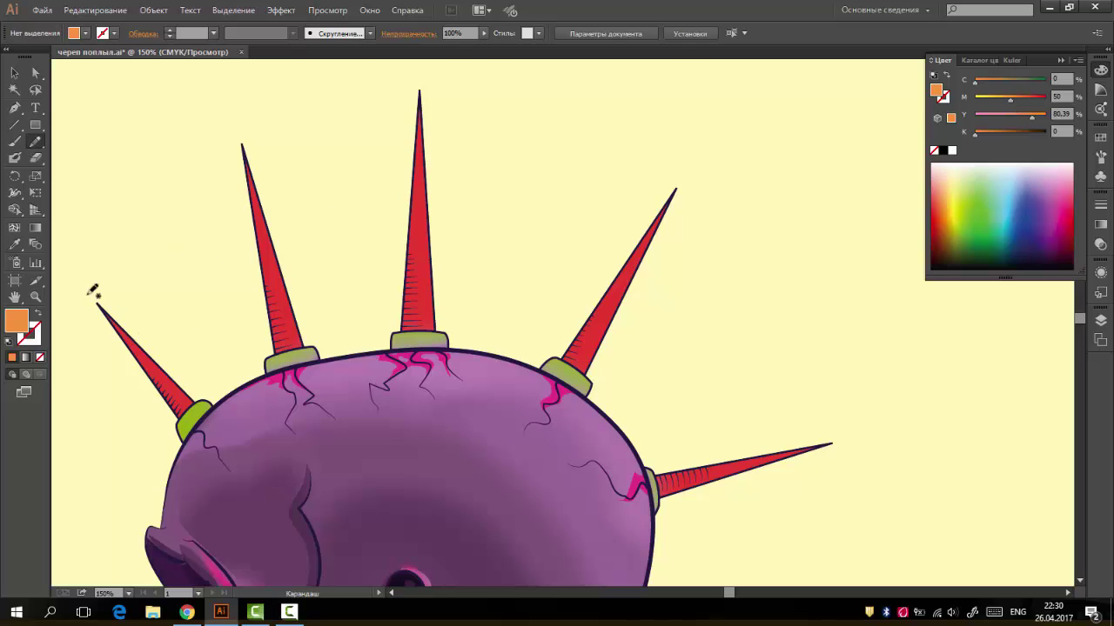
{"action": "left_click_drag", "start_coordinate": [112, 308], "coordinate": [185, 400]}
{"action": "mouse_move", "coordinate": [243, 149]}
{"action": "left_mouse_down"}
{"action": "mouse_move", "coordinate": [296, 331]}
{"action": "mouse_move", "coordinate": [293, 320]}
{"action": "left_mouse_up"}
{"action": "left_click_drag", "start_coordinate": [419, 112], "coordinate": [426, 309]}
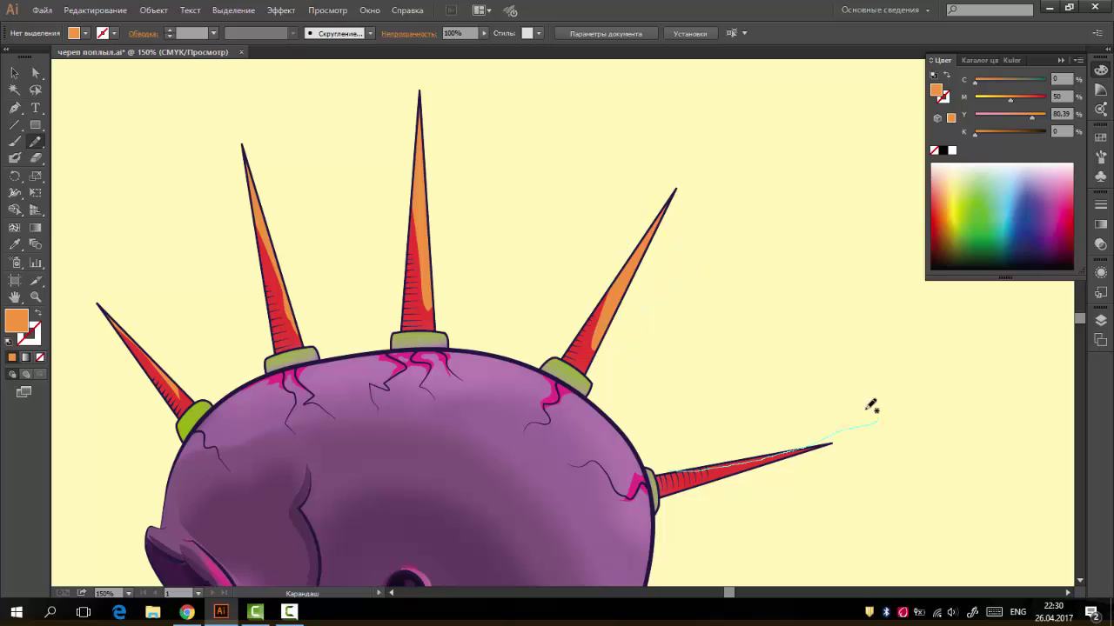
Apply Gaussian Blur to the orange spike highlight strokes
{"action": "mouse_move", "coordinate": [227, 184]}
{"action": "left_mouse_down"}
{"action": "mouse_move", "coordinate": [723, 273]}
{"action": "mouse_move", "coordinate": [759, 259]}
{"action": "left_mouse_up"}
{"action": "scroll", "coordinate": [723, 273], "scroll_direction": "down", "scroll_amount": 1}
{"action": "left_click", "coordinate": [280, 10]}
{"action": "left_click", "coordinate": [547, 291]}
{"action": "left_click", "coordinate": [765, 290]}
{"action": "key", "text": "ctrl+0"}
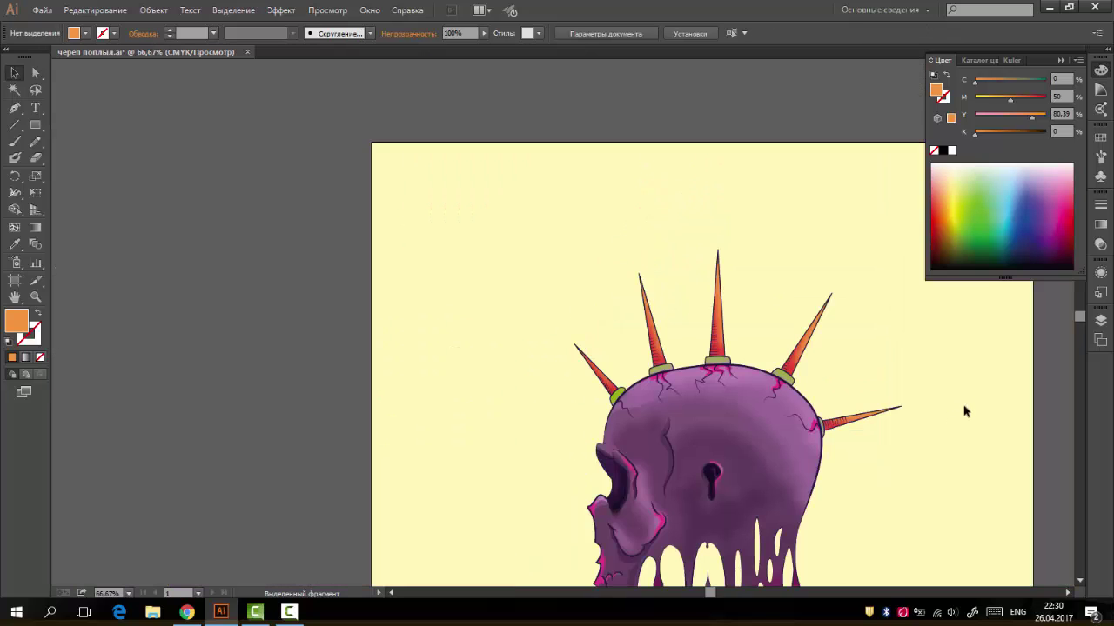
Undo the last change and pencil a yellow highlight stroke across the spike collars
{"action": "scroll", "coordinate": [638, 398], "scroll_direction": "up", "scroll_amount": 2}
{"action": "scroll", "coordinate": [639, 397], "scroll_direction": "down", "scroll_amount": 2}
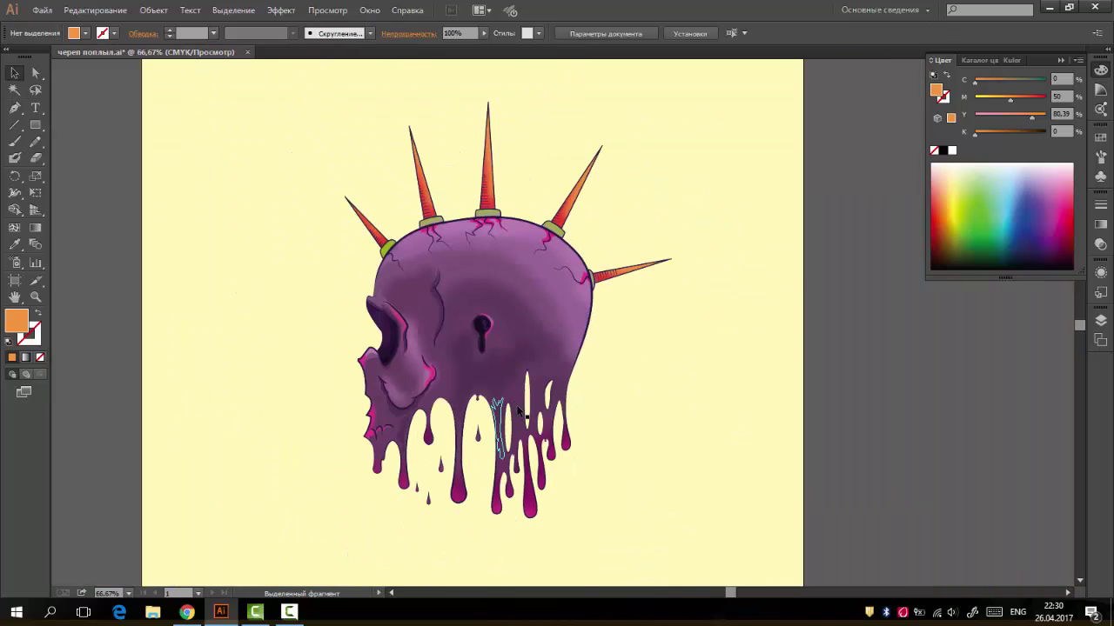
{"action": "scroll", "coordinate": [534, 368], "scroll_direction": "up", "scroll_amount": 2}
{"action": "scroll", "coordinate": [535, 368], "scroll_direction": "up", "scroll_amount": 1}
{"action": "key", "text": "i"}
{"action": "key", "text": "ctrl+z"}
{"action": "key", "text": "n"}
{"action": "scroll", "coordinate": [171, 383], "scroll_direction": "up", "scroll_amount": 2}
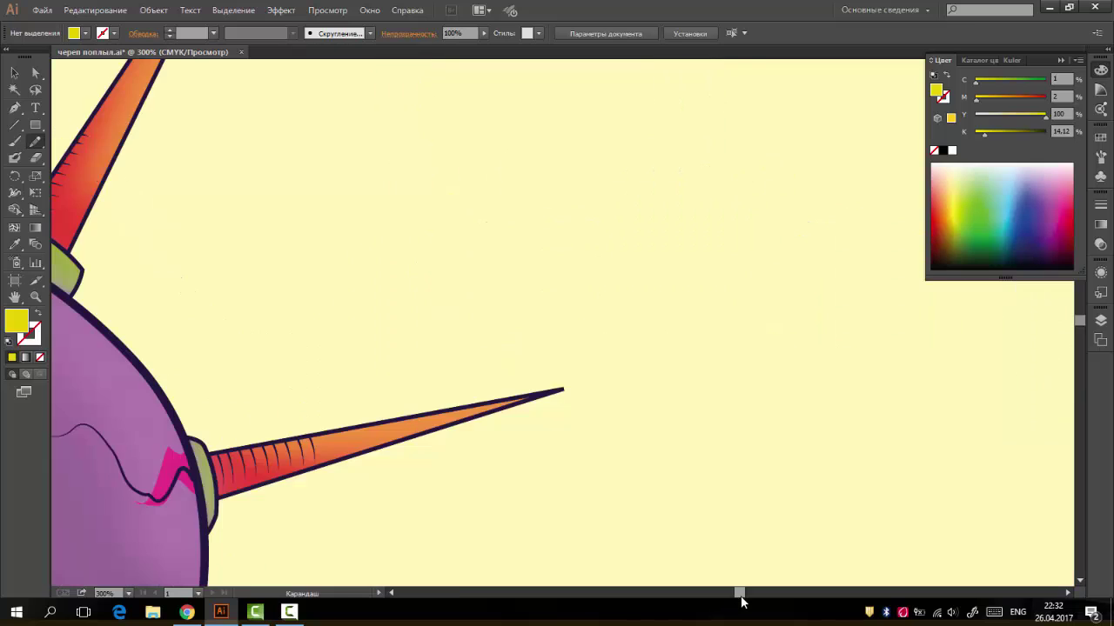
{"action": "left_click_drag", "start_coordinate": [775, 173], "coordinate": [158, 73]}
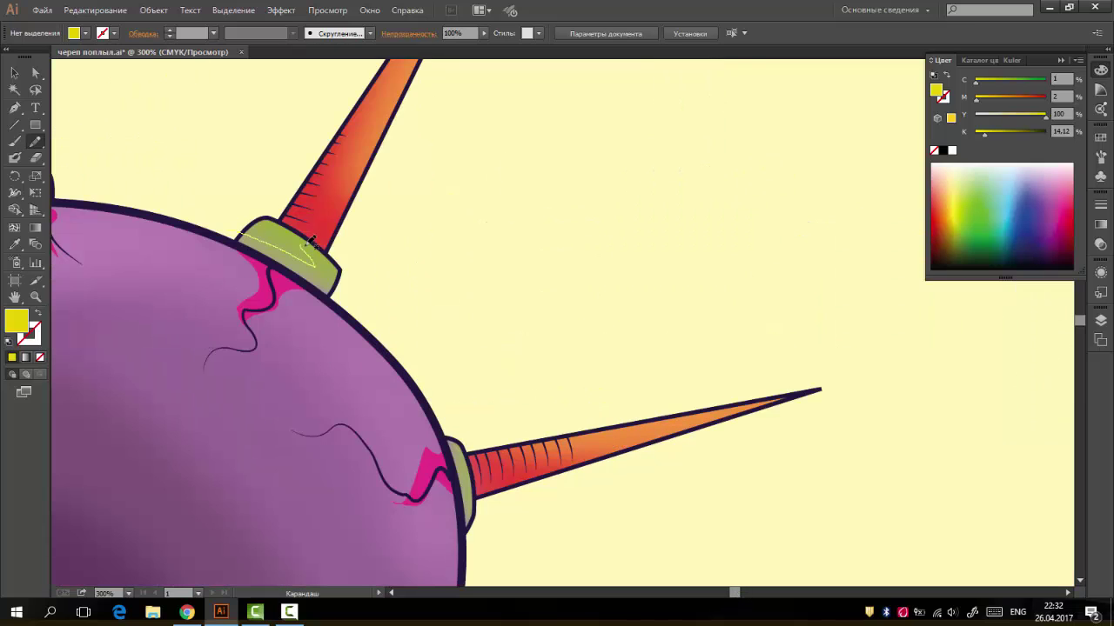
{"action": "scroll", "coordinate": [449, 402], "scroll_direction": "down", "scroll_amount": 3}
{"action": "key", "text": "v"}
Apply a previewed Gaussian Blur to the yellow collar highlight strokes
{"action": "left_click_drag", "start_coordinate": [146, 370], "coordinate": [460, 454]}
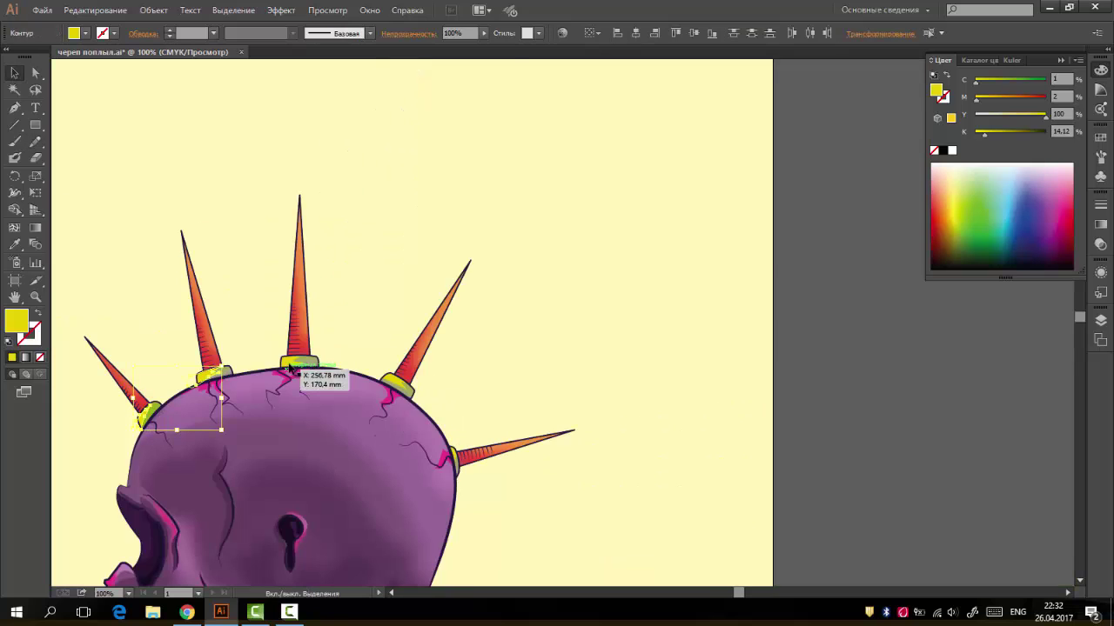
{"action": "scroll", "coordinate": [261, 383], "scroll_direction": "up", "scroll_amount": 3}
{"action": "left_click", "coordinate": [280, 10]}
{"action": "left_click", "coordinate": [306, 38]}
{"action": "left_click", "coordinate": [676, 290]}
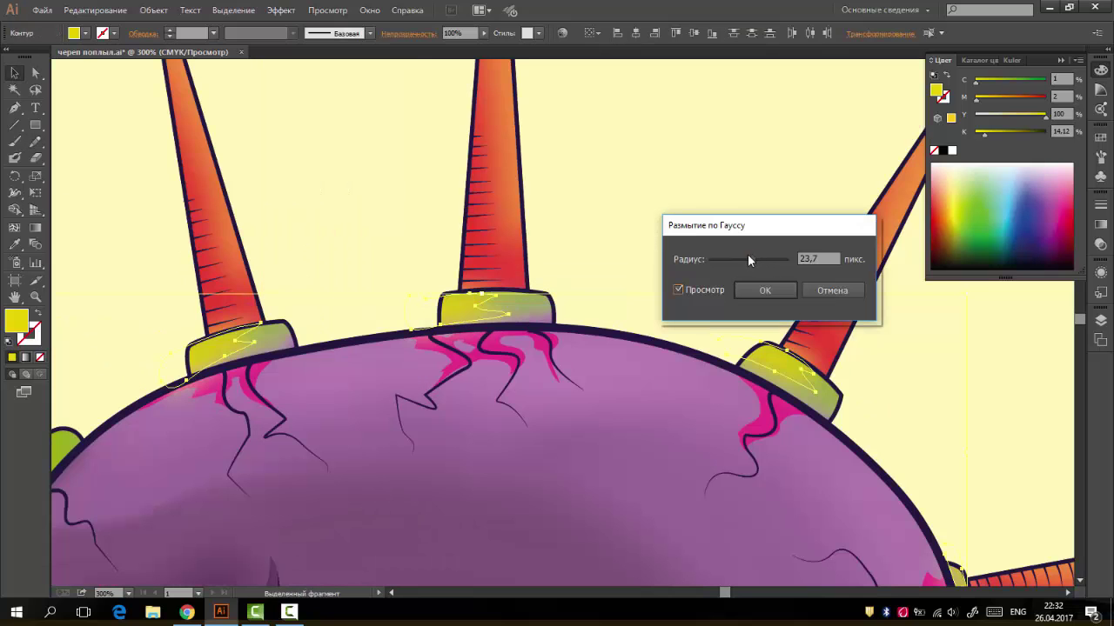
{"action": "left_click", "coordinate": [765, 288]}
{"action": "scroll", "coordinate": [313, 281], "scroll_direction": "down", "scroll_amount": 3}
{"action": "left_click", "coordinate": [312, 281]}
{"action": "scroll", "coordinate": [584, 427], "scroll_direction": "down", "scroll_amount": 1}
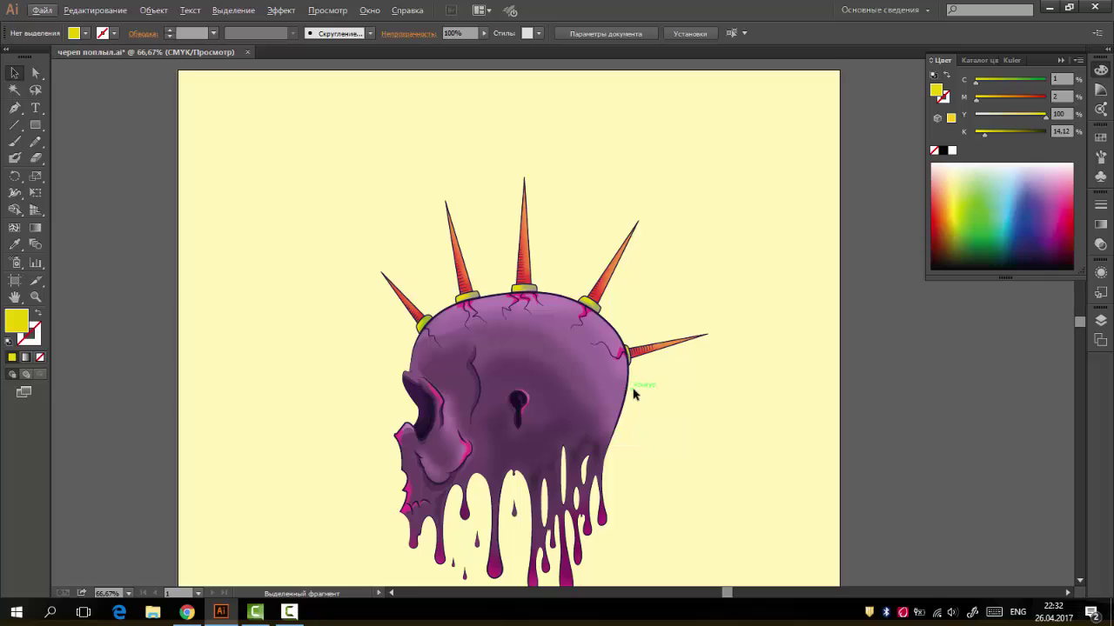
{"action": "scroll", "coordinate": [634, 383], "scroll_direction": "up", "scroll_amount": 1}
Move the small drip up and left, then onto a new layer, Слой 8
{"action": "scroll", "coordinate": [470, 418], "scroll_direction": "up", "scroll_amount": 2}
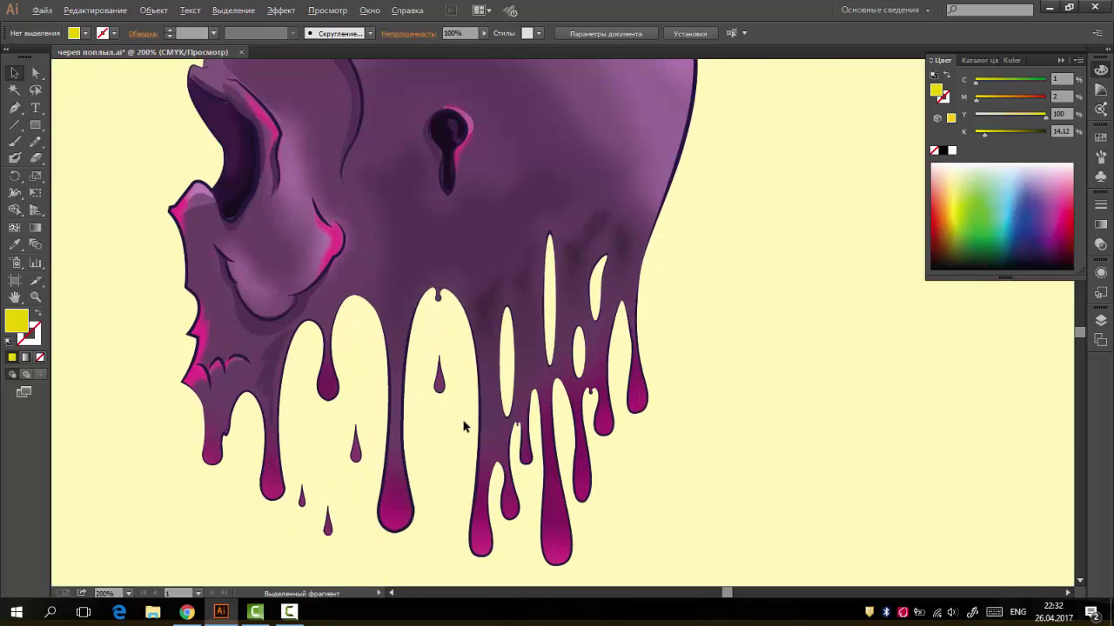
{"action": "left_click", "coordinate": [1100, 321]}
{"action": "left_click_drag", "start_coordinate": [318, 450], "coordinate": [255, 394]}
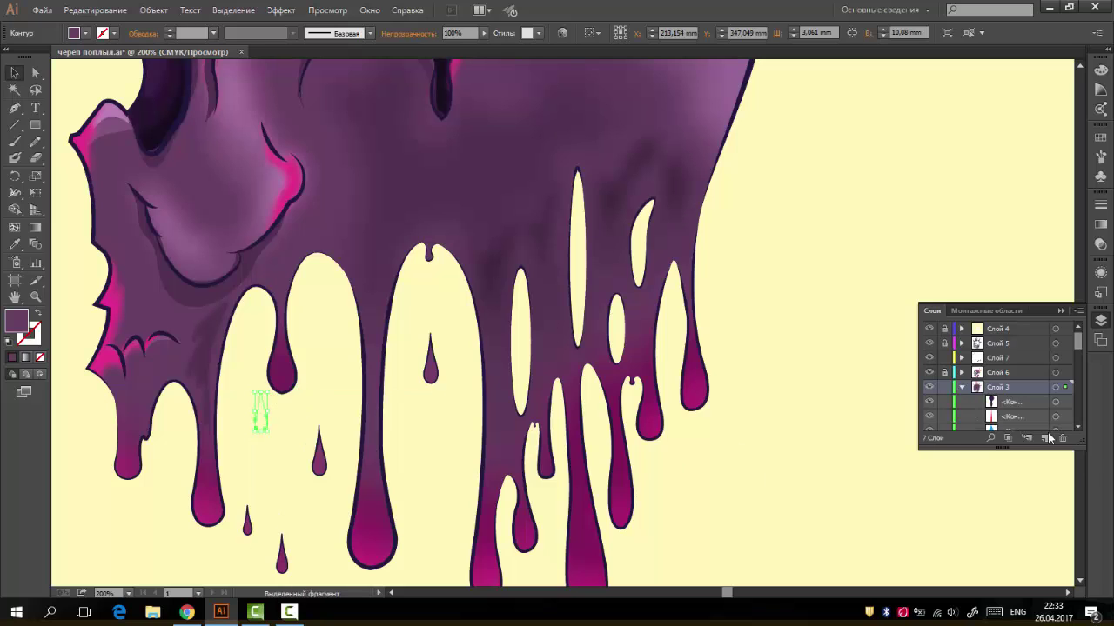
{"action": "right_click", "coordinate": [266, 416]}
{"action": "mouse_move", "coordinate": [332, 403]}
{"action": "left_click", "coordinate": [509, 393]}
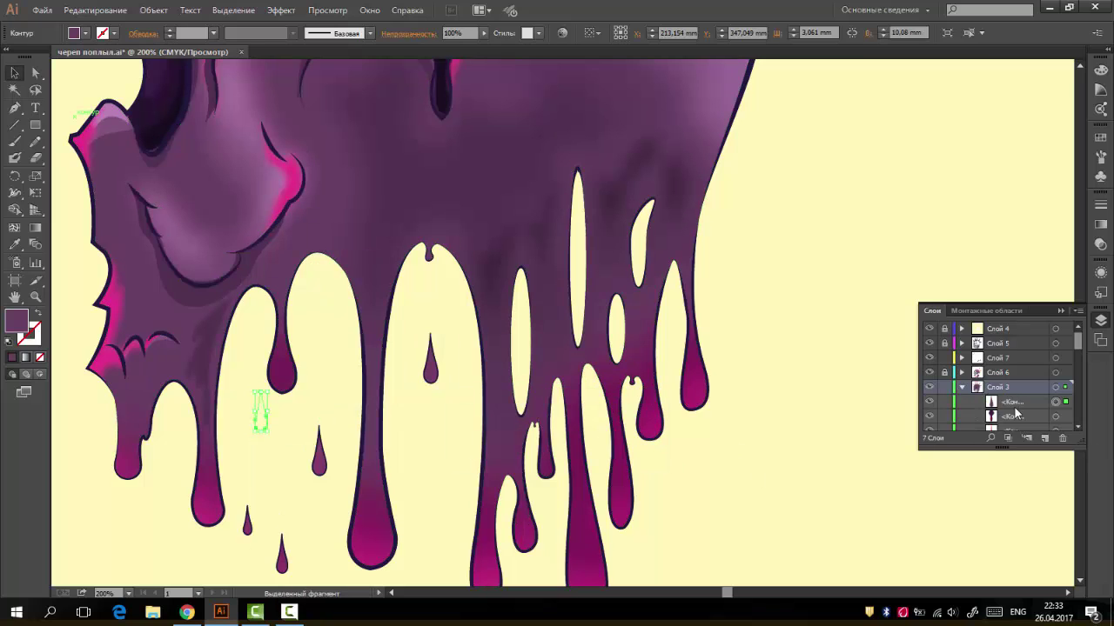
{"action": "left_click", "coordinate": [1047, 442]}
{"action": "left_click_drag", "start_coordinate": [998, 387], "coordinate": [999, 325]}
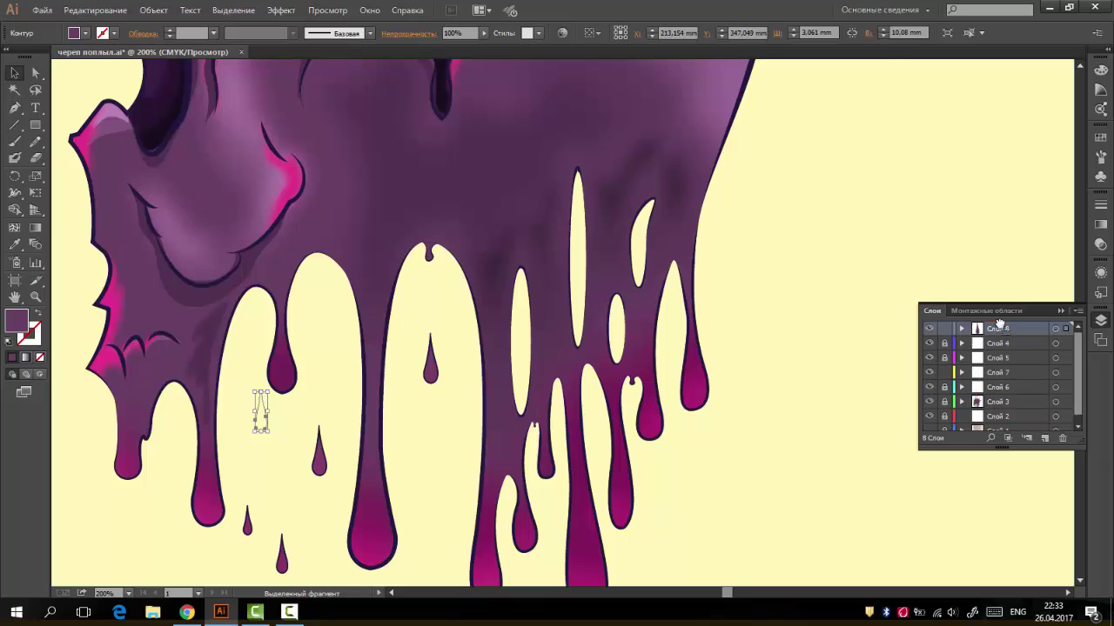
Alt-drag copies of the small drip to spots below the skull
{"action": "scroll", "coordinate": [330, 390], "scroll_direction": "down", "scroll_amount": 2, "text": "alt"}
{"action": "scroll", "coordinate": [331, 390], "scroll_direction": "up", "scroll_amount": 4, "text": "alt"}
{"action": "mouse_move", "coordinate": [584, 472]}
{"action": "left_mouse_down"}
{"action": "mouse_move", "coordinate": [597, 374]}
{"action": "mouse_move", "coordinate": [659, 296]}
{"action": "left_mouse_up"}
{"action": "mouse_move", "coordinate": [659, 295]}
{"action": "left_mouse_down"}
{"action": "mouse_move", "coordinate": [587, 87]}
{"action": "mouse_move", "coordinate": [496, 178]}
{"action": "left_mouse_up"}
{"action": "mouse_move", "coordinate": [496, 178]}
{"action": "left_mouse_down"}
{"action": "mouse_move", "coordinate": [757, 541]}
{"action": "mouse_move", "coordinate": [770, 535]}
{"action": "mouse_move", "coordinate": [229, 551]}
{"action": "mouse_move", "coordinate": [609, 569]}
{"action": "left_mouse_up"}
{"action": "key", "text": "ctrl+minus"}
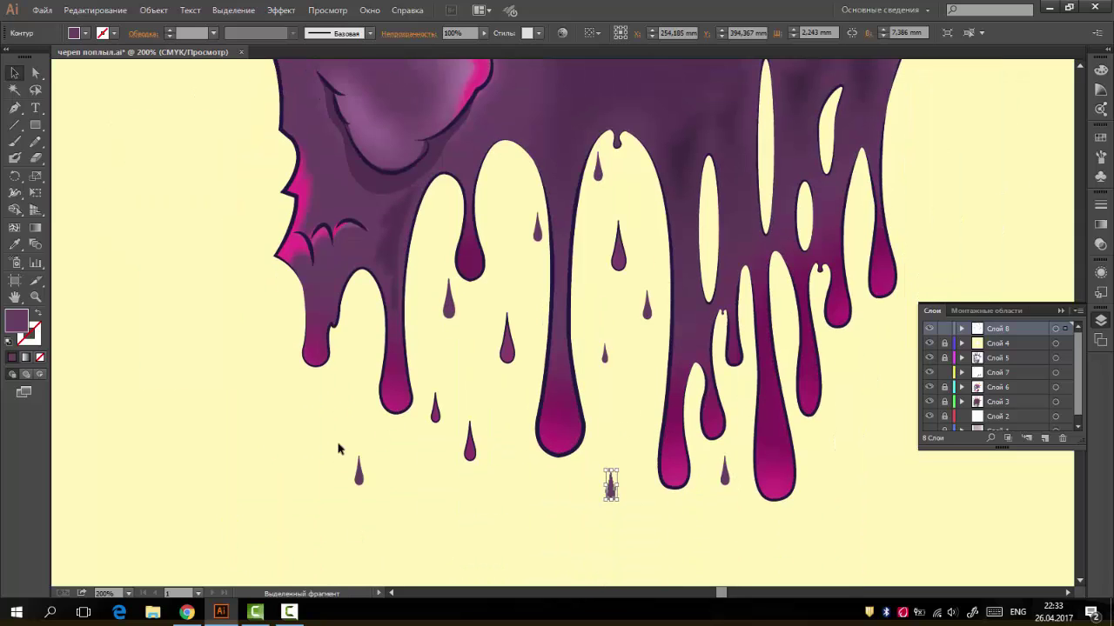
Apply a Gaussian Blur, checked with preview, to the falling drops
{"action": "left_click", "coordinate": [281, 9]}
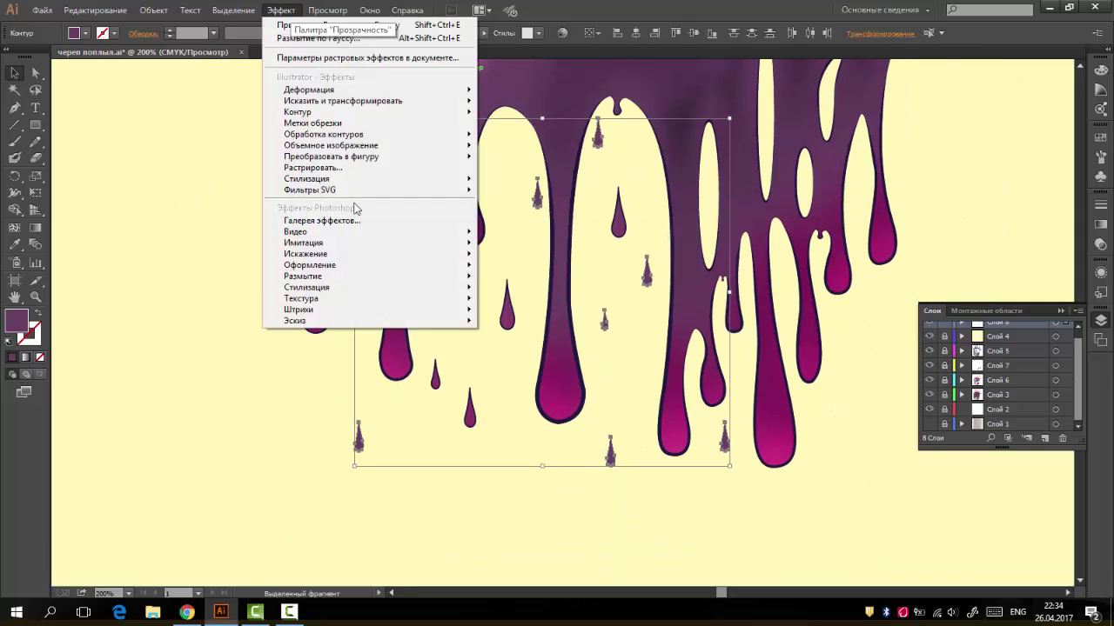
{"action": "left_click", "coordinate": [540, 309]}
{"action": "left_click", "coordinate": [676, 288]}
{"action": "left_click", "coordinate": [771, 288]}
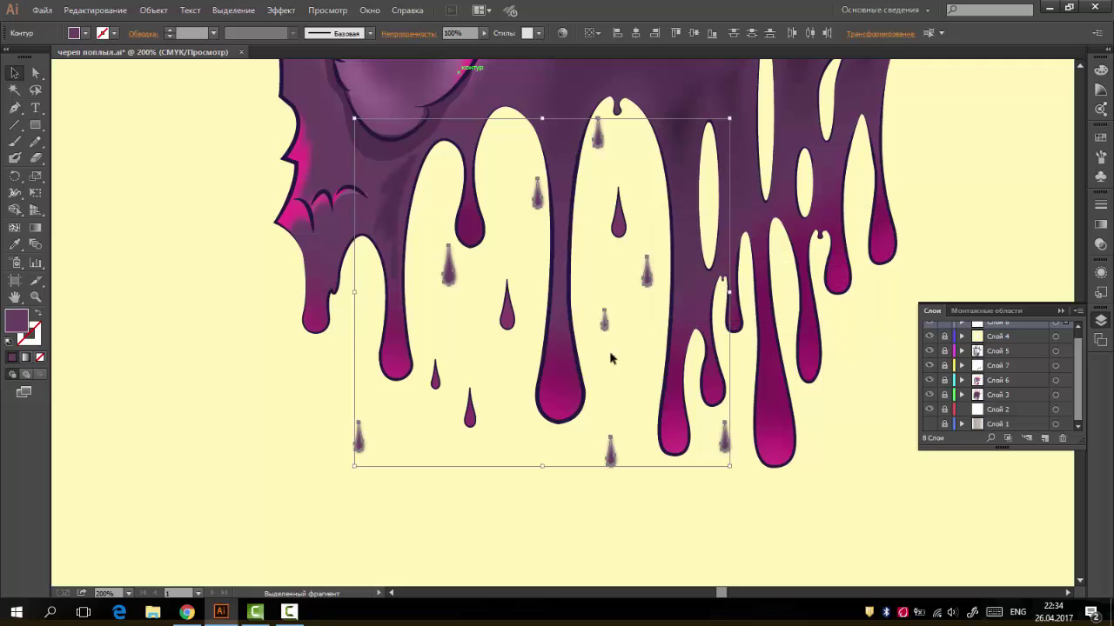
{"action": "key", "text": "ctrl+shift+a"}
Select four of the drops and give them another Gaussian Blur
{"action": "left_click", "coordinate": [537, 197]}
{"action": "left_click", "coordinate": [597, 135], "text": "shift"}
{"action": "left_click", "coordinate": [605, 322], "text": "shift"}
{"action": "left_click", "coordinate": [358, 435], "text": "shift"}
{"action": "left_click", "coordinate": [724, 435], "text": "shift"}
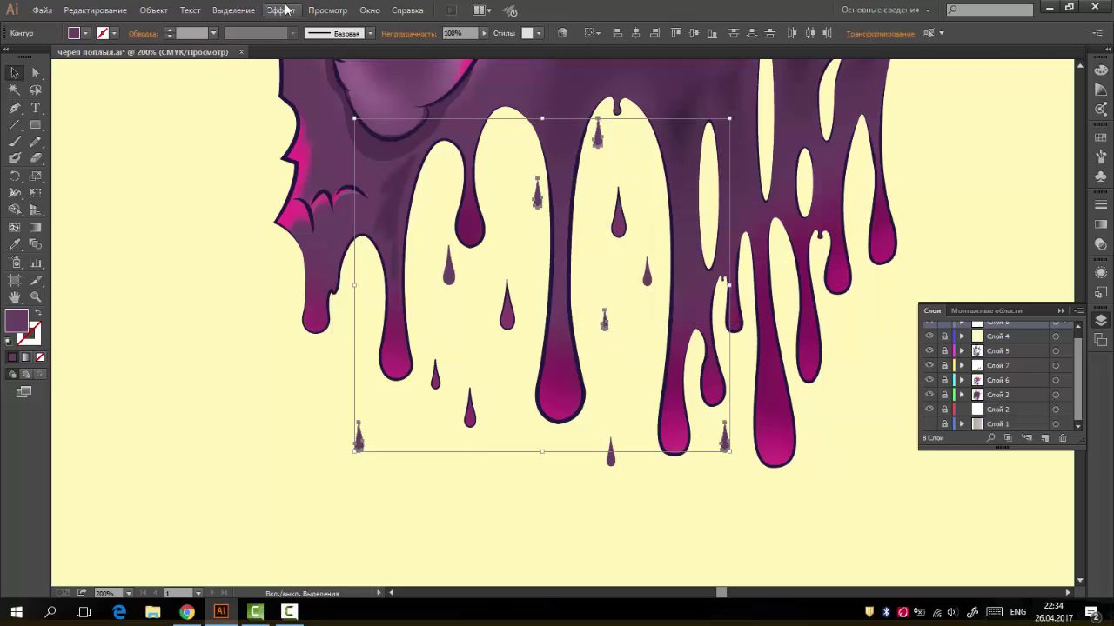
{"action": "left_click", "coordinate": [281, 10]}
{"action": "left_click", "coordinate": [547, 308]}
Darken the drops' purple by raising cyan to 73, then select a smaller group of drops
{"action": "key", "text": "Return"}
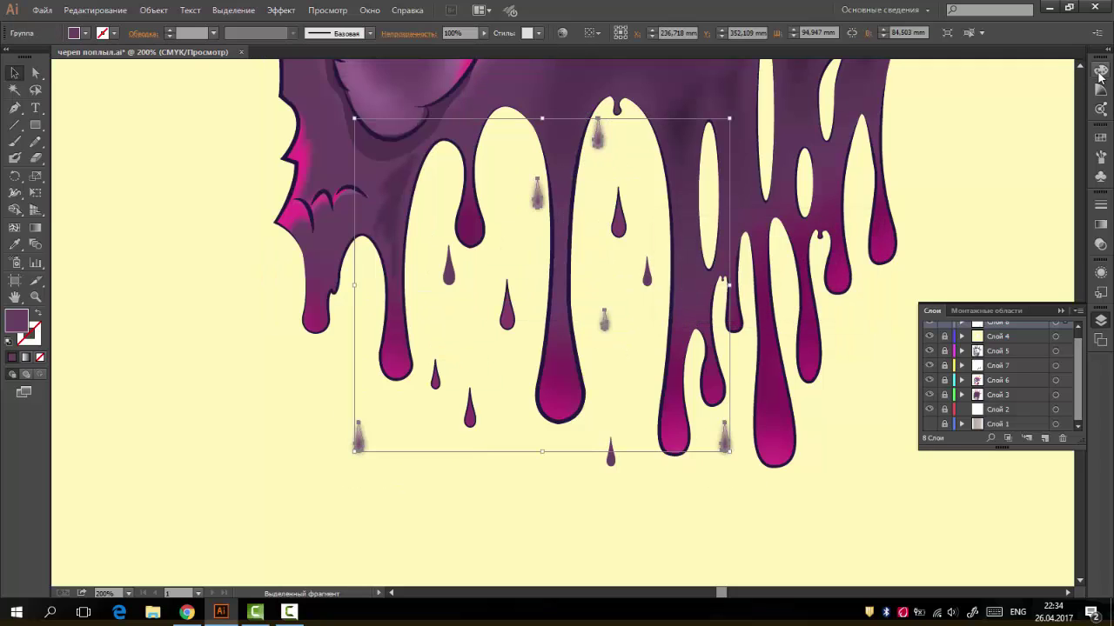
{"action": "left_click", "coordinate": [1101, 71]}
{"action": "left_click_drag", "start_coordinate": [1000, 82], "coordinate": [1026, 79]}
{"action": "left_click", "coordinate": [639, 368]}
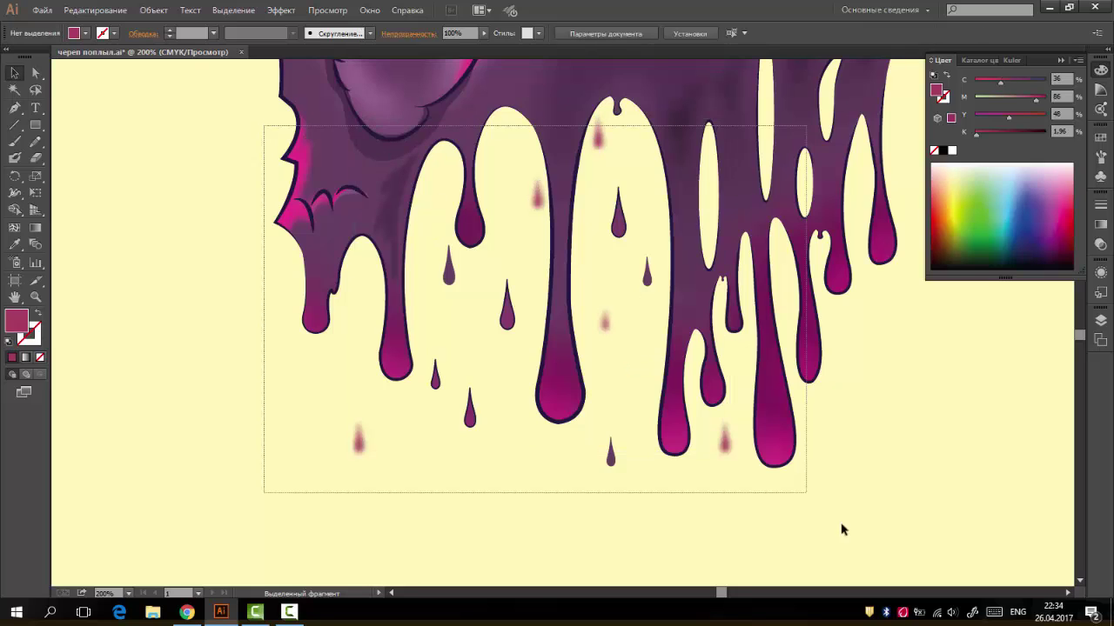
{"action": "left_click_drag", "start_coordinate": [267, 124], "coordinate": [496, 476]}
Reposition two small drops, one to the right and one near the centre drips
{"action": "left_click", "coordinate": [496, 476]}
{"action": "left_click", "coordinate": [513, 391]}
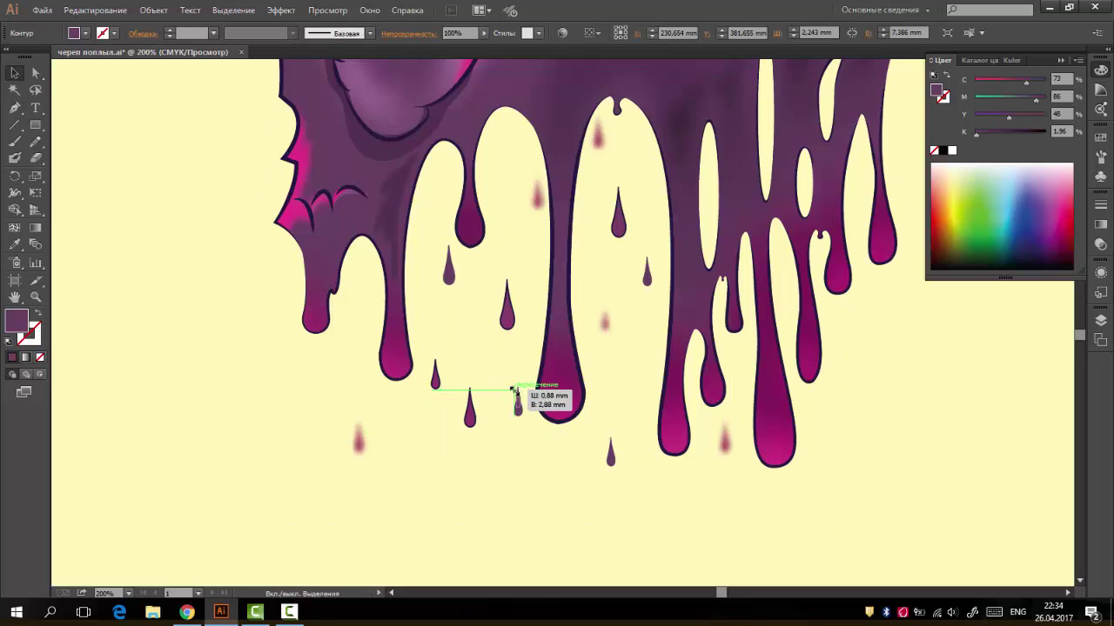
{"action": "mouse_move", "coordinate": [513, 391]}
{"action": "left_mouse_down"}
{"action": "mouse_move", "coordinate": [854, 335]}
{"action": "mouse_move", "coordinate": [505, 268]}
{"action": "mouse_move", "coordinate": [426, 186]}
{"action": "left_mouse_up"}
{"action": "left_click_drag", "start_coordinate": [870, 111], "coordinate": [361, 444]}
Gaussian-blur the scattered pink drops and zoom in on the drips
{"action": "left_click_drag", "start_coordinate": [1026, 82], "coordinate": [975, 82]}
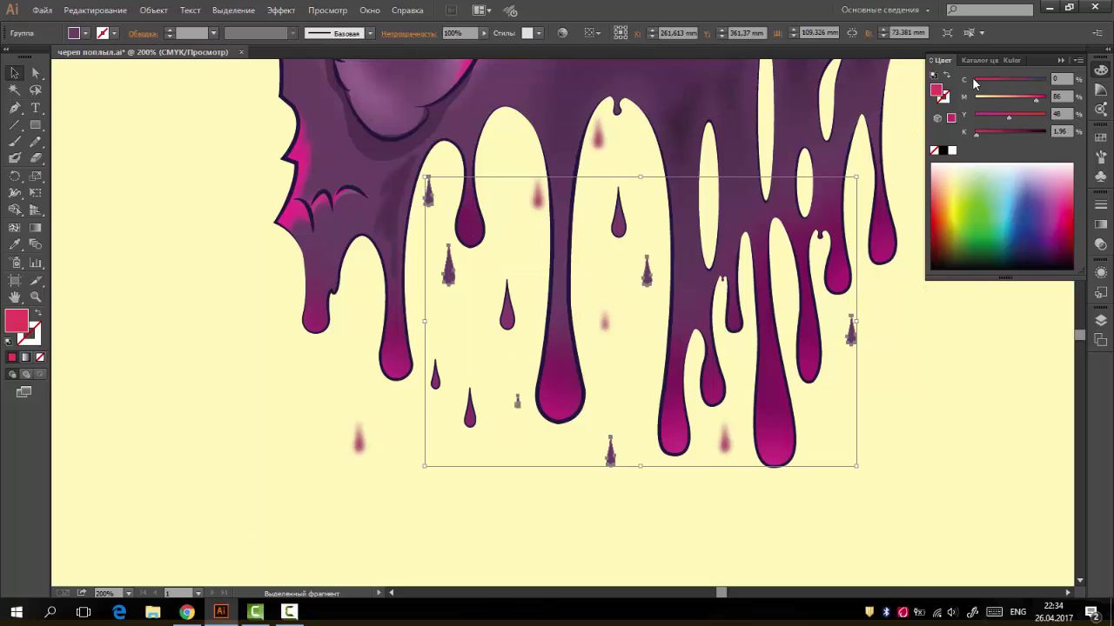
{"action": "left_click", "coordinate": [281, 10]}
{"action": "left_click", "coordinate": [531, 214]}
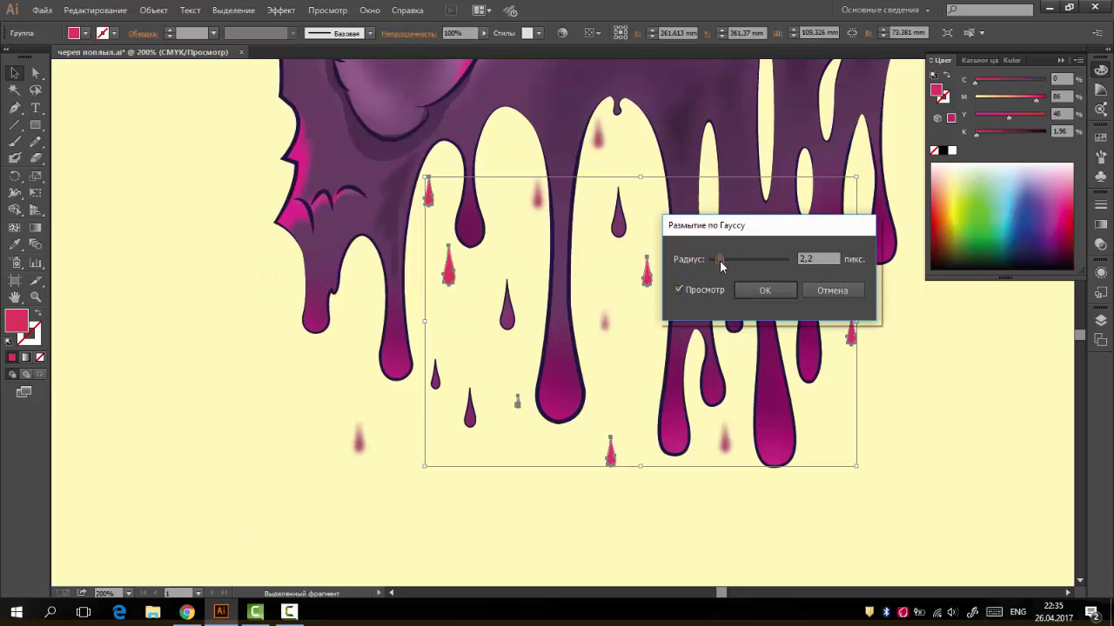
{"action": "left_click", "coordinate": [765, 291]}
{"action": "key", "text": "ctrl+shift+a"}
{"action": "key", "text": "ctrl+minus"}
{"action": "key", "text": "ctrl+minus"}
{"action": "key", "text": "ctrl+minus"}
{"action": "key", "text": "ctrl+plus"}
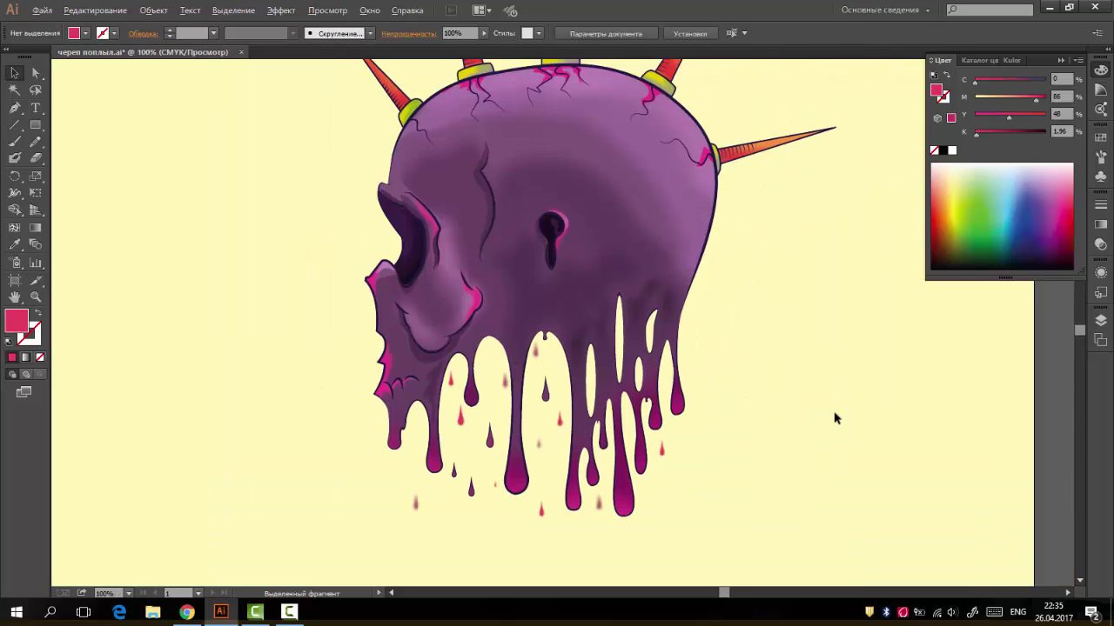
{"action": "key", "text": "ctrl+plus"}
{"action": "key", "text": "ctrl+plus"}
{"action": "key", "text": "ctrl+plus"}
{"action": "key", "text": "ctrl+plus"}
Restyle several selected purple drops with a style sampled by the Eyedropper
{"action": "left_click", "coordinate": [1100, 320]}
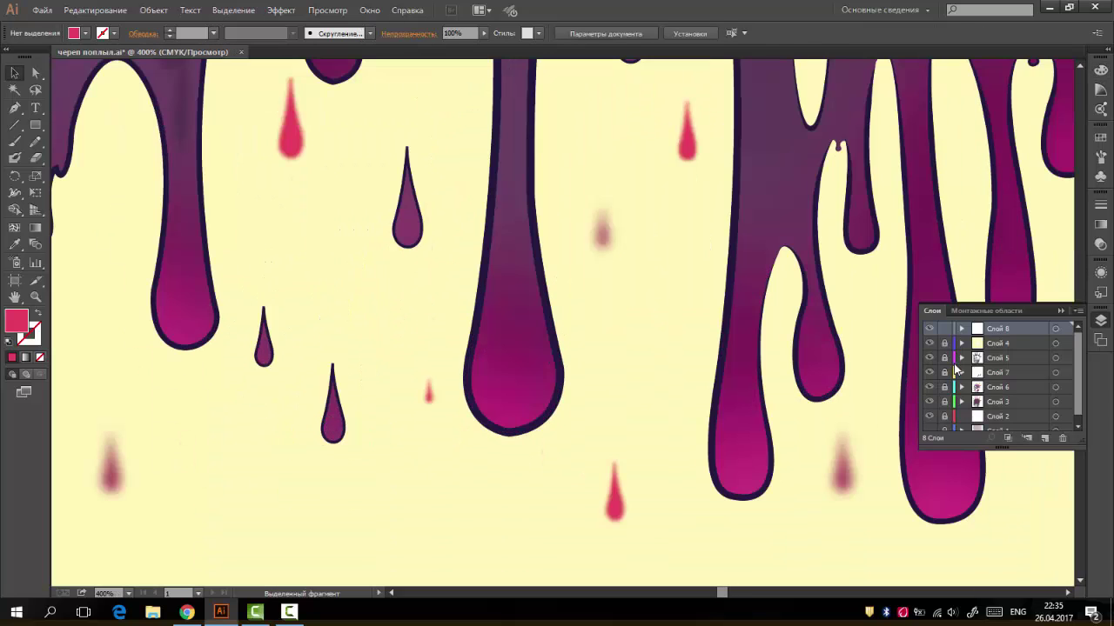
{"action": "right_click", "coordinate": [326, 416]}
{"action": "left_click", "coordinate": [309, 415]}
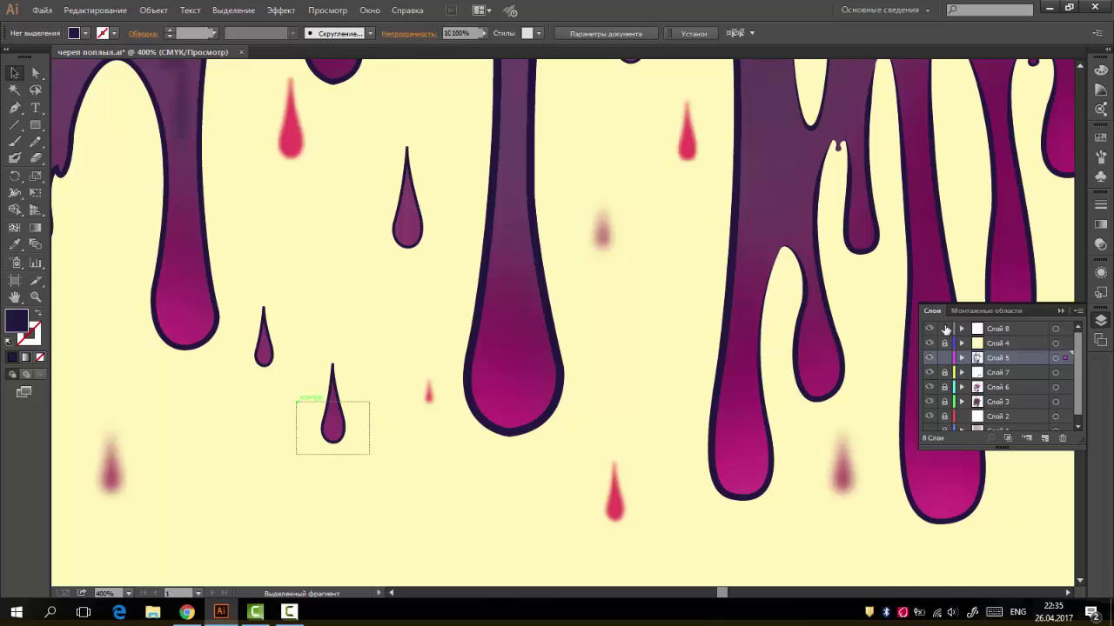
{"action": "left_click", "coordinate": [333, 422]}
{"action": "left_click_drag", "start_coordinate": [249, 293], "coordinate": [351, 478]}
{"action": "left_click", "coordinate": [405, 205], "text": "shift"}
{"action": "scroll", "coordinate": [444, 269], "scroll_direction": "up", "scroll_amount": 3}
{"action": "left_click", "coordinate": [630, 174], "text": "shift"}
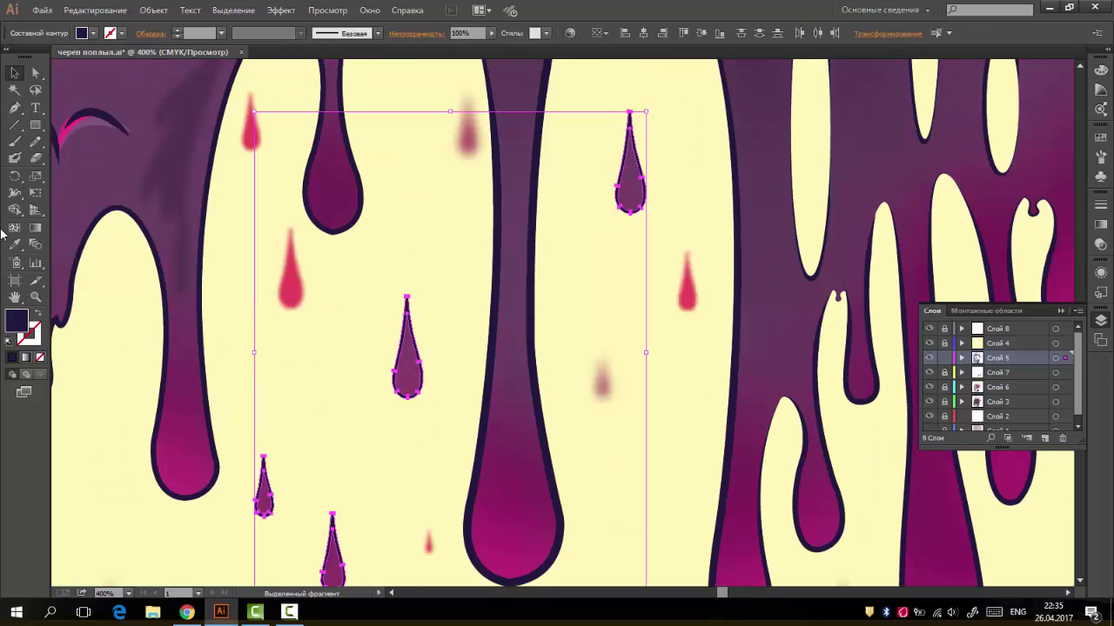
{"action": "left_click", "coordinate": [14, 245]}
{"action": "scroll", "coordinate": [348, 429], "scroll_direction": "down", "scroll_amount": 2}
{"action": "left_click", "coordinate": [335, 488]}
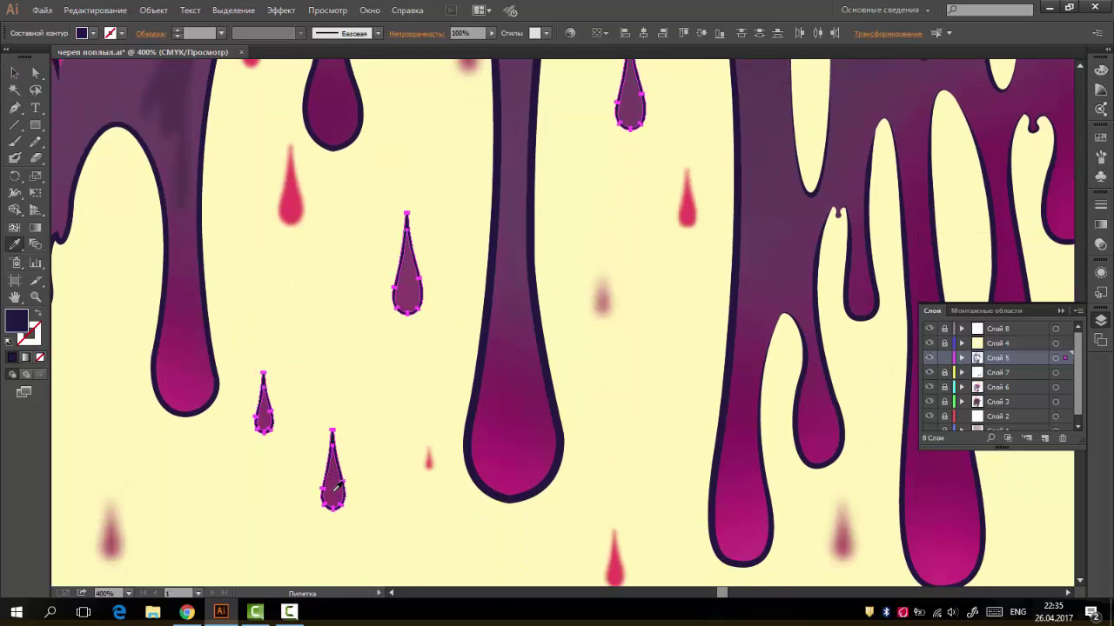
Isolate the drops group and Alt-drag copies of the red drop below the drips
{"action": "left_click", "coordinate": [398, 372], "text": "ctrl"}
{"action": "scroll", "coordinate": [397, 372], "scroll_direction": "down", "scroll_amount": 2}
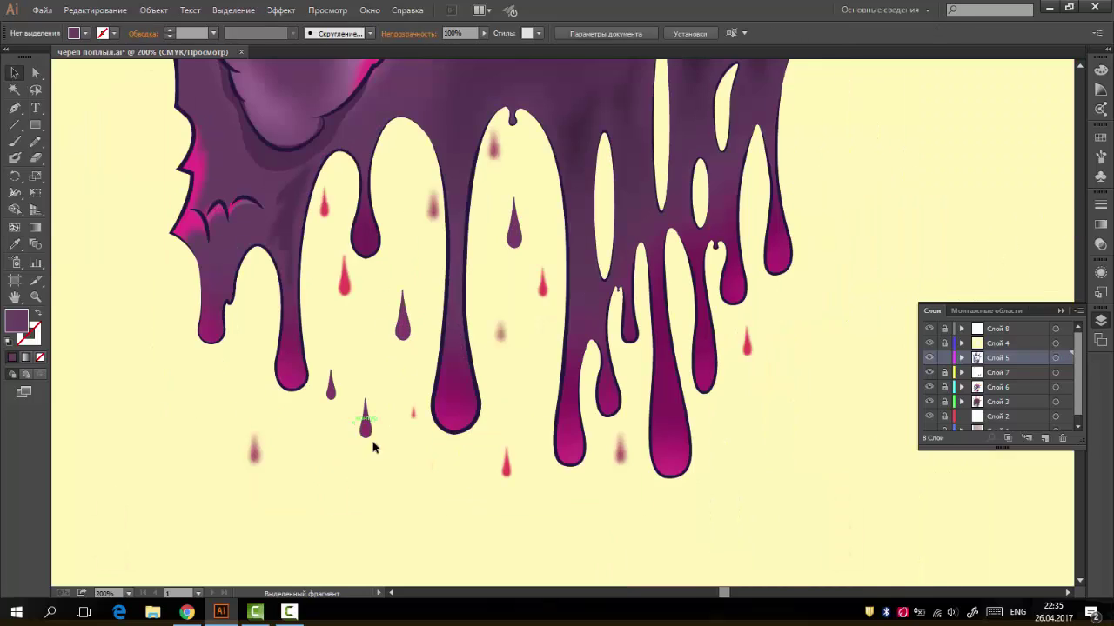
{"action": "left_click_drag", "start_coordinate": [355, 396], "coordinate": [376, 442]}
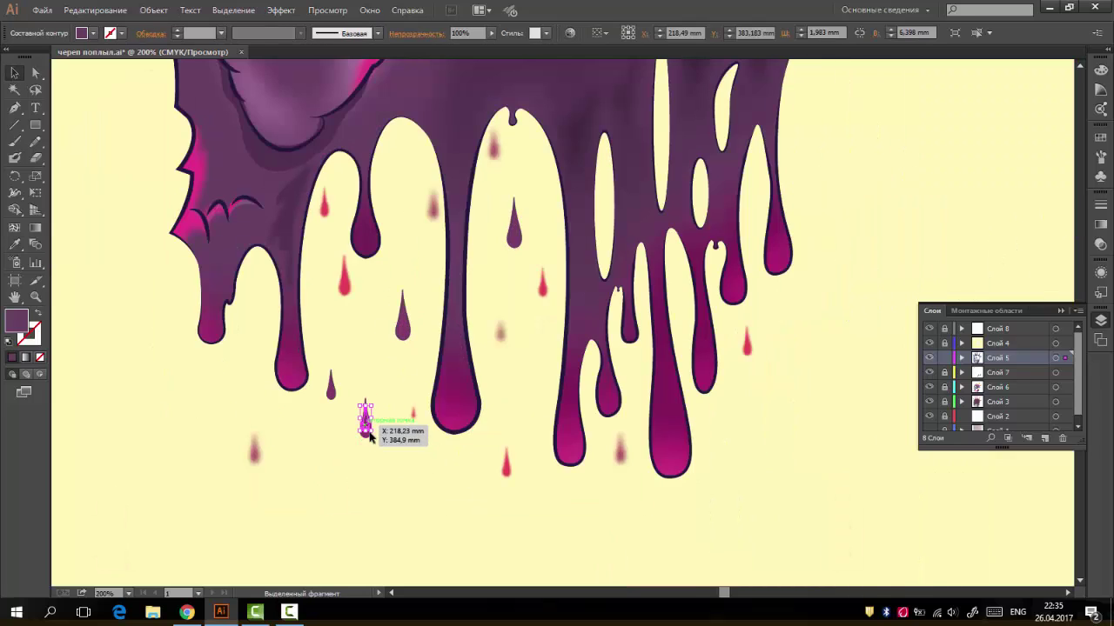
{"action": "left_click", "coordinate": [427, 470]}
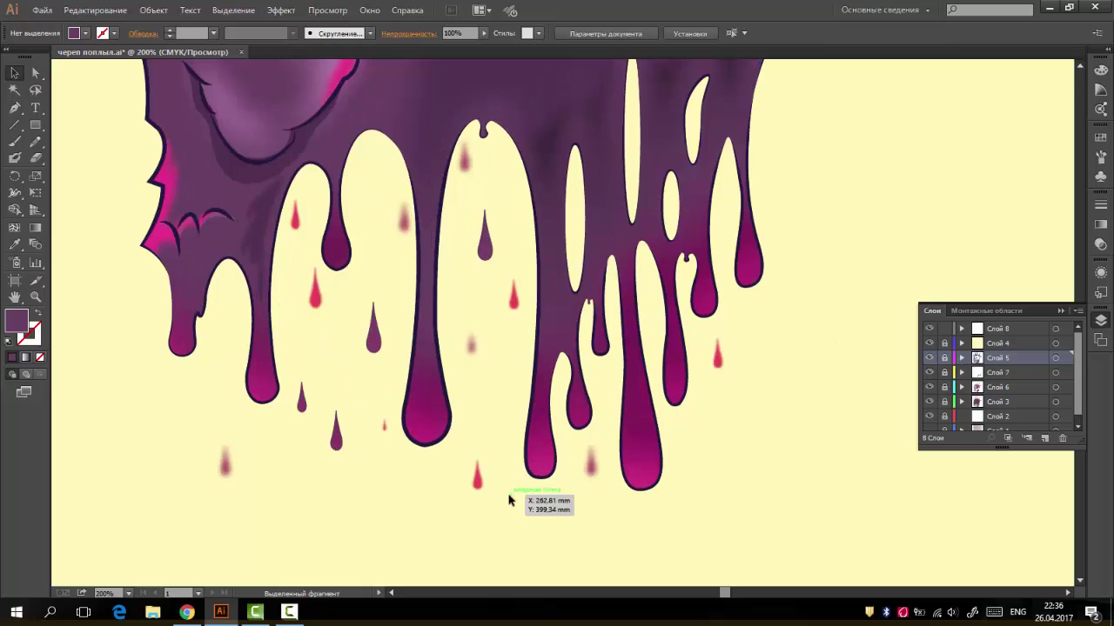
{"action": "left_click", "coordinate": [474, 478]}
{"action": "double_click", "coordinate": [475, 479]}
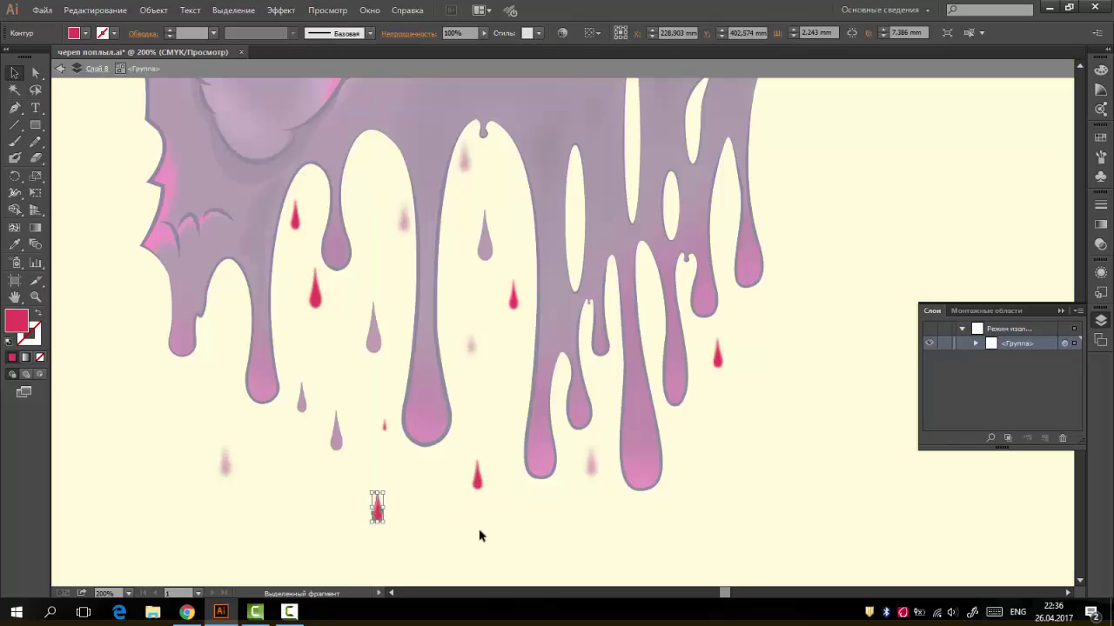
{"action": "mouse_move", "coordinate": [377, 509]}
{"action": "left_mouse_down"}
{"action": "mouse_move", "coordinate": [497, 372]}
{"action": "mouse_move", "coordinate": [705, 522]}
{"action": "left_mouse_up"}
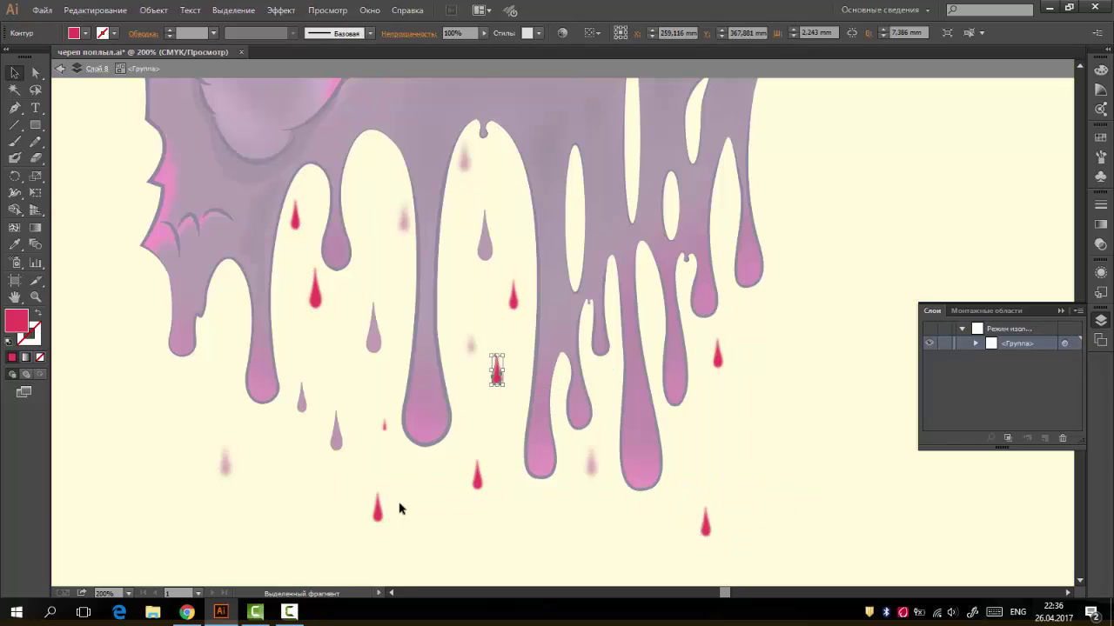
{"action": "left_click", "coordinate": [705, 522], "text": "shift"}
{"action": "left_click", "coordinate": [1101, 69]}
Move the selected red drops left and down beneath the drips
{"action": "key", "text": "ctrl+minus"}
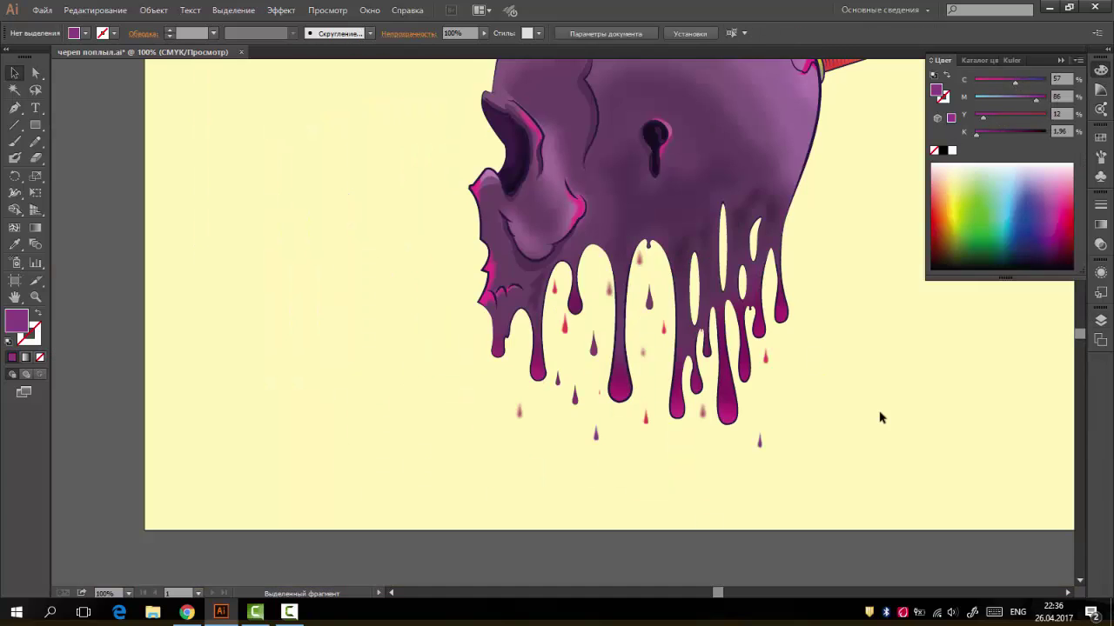
{"action": "left_click_drag", "start_coordinate": [613, 510], "coordinate": [541, 539]}
{"action": "scroll", "coordinate": [455, 472], "scroll_direction": "up", "scroll_amount": 1}
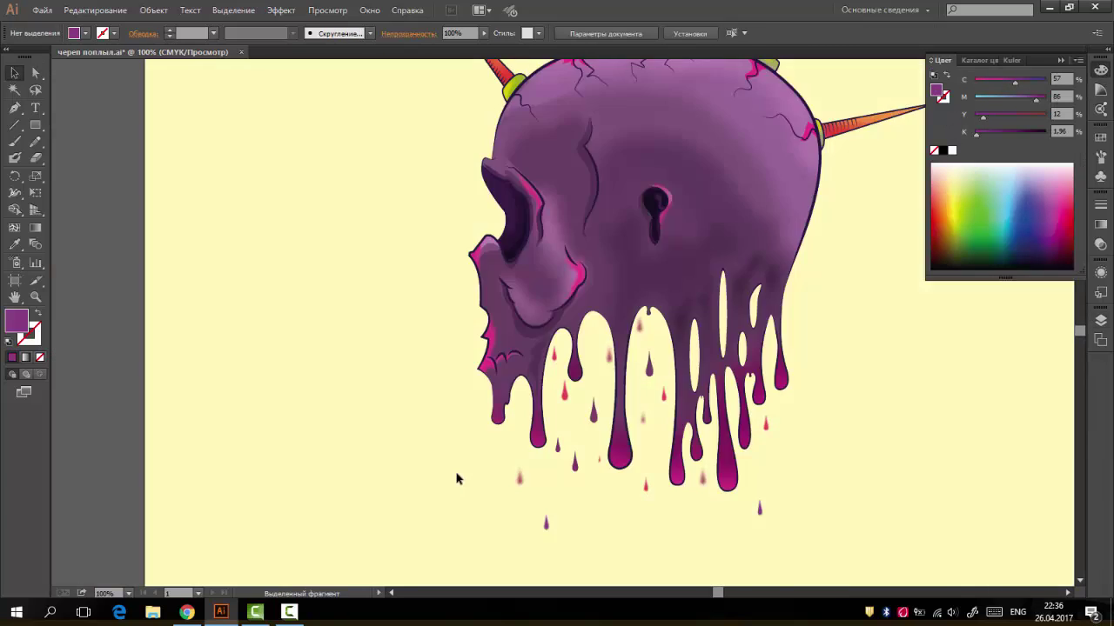
{"action": "scroll", "coordinate": [678, 423], "scroll_direction": "down", "scroll_amount": 2}
{"action": "scroll", "coordinate": [678, 422], "scroll_direction": "down", "scroll_amount": 2}
{"action": "scroll", "coordinate": [518, 417], "scroll_direction": "up", "scroll_amount": 3}
Blur the cheek contour line with a Gaussian Blur of about 23.7 px
{"action": "key", "text": "F7"}
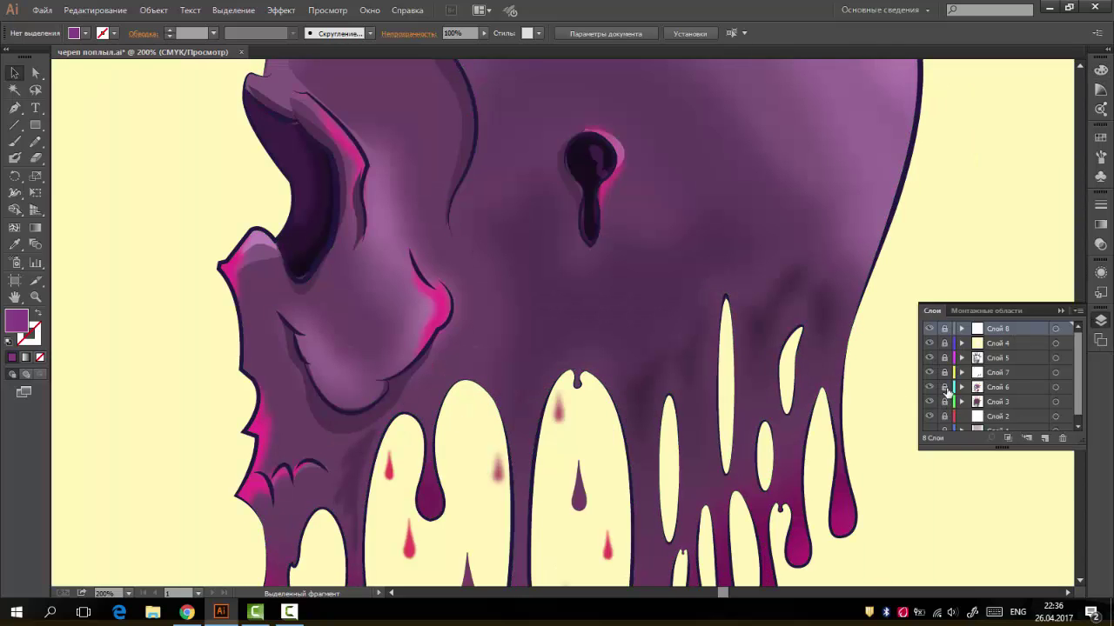
{"action": "left_click", "coordinate": [336, 429]}
{"action": "left_click", "coordinate": [281, 10]}
{"action": "left_click", "coordinate": [592, 308]}
{"action": "left_click_drag", "start_coordinate": [721, 256], "coordinate": [753, 259]}
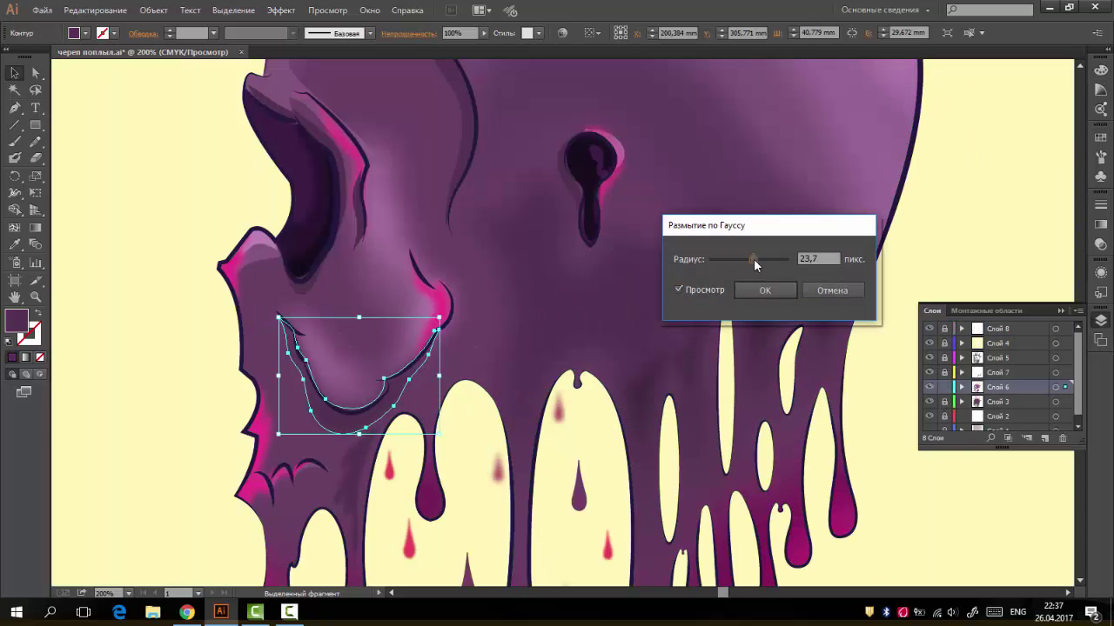
{"action": "key", "text": "Return"}
{"action": "left_click", "coordinate": [1101, 70]}
{"action": "left_click", "coordinate": [174, 174]}
{"action": "key", "text": "ctrl+minus"}
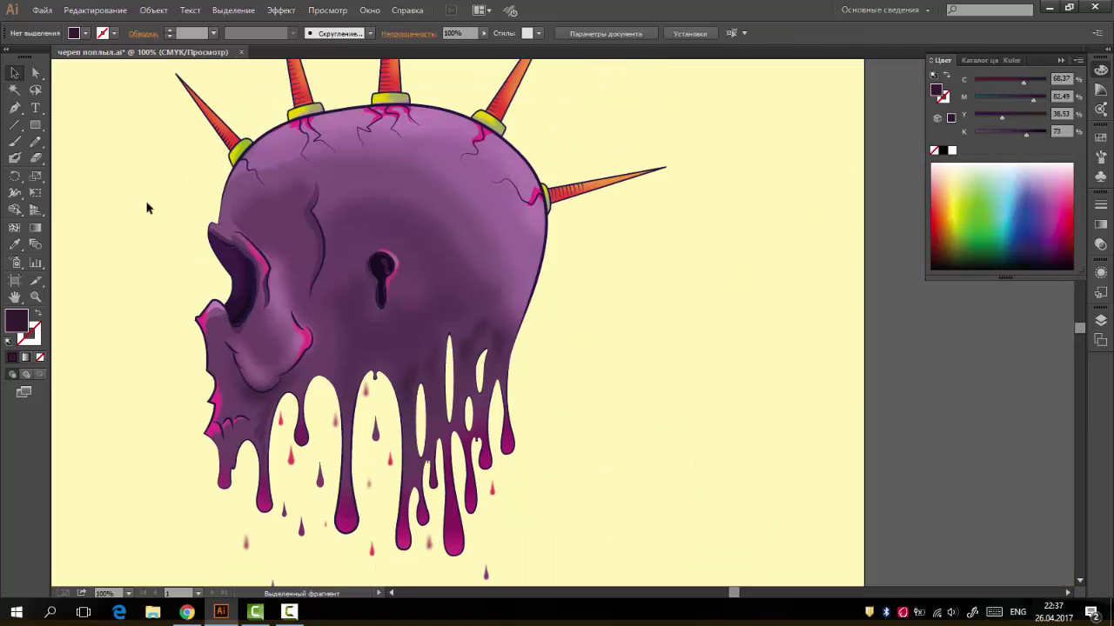
Apply the same Gaussian Blur to the pink cheek highlight
{"action": "scroll", "coordinate": [150, 361], "scroll_direction": "up", "scroll_amount": 1}
{"action": "scroll", "coordinate": [205, 374], "scroll_direction": "up", "scroll_amount": 1}
{"action": "left_click", "coordinate": [324, 378]}
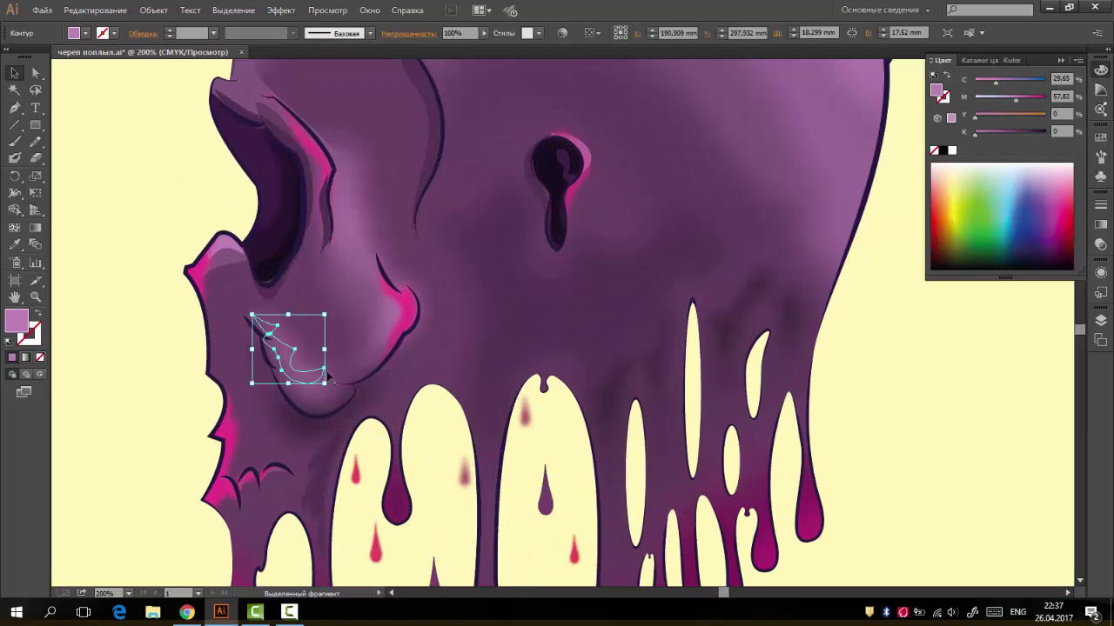
{"action": "left_click", "coordinate": [138, 172]}
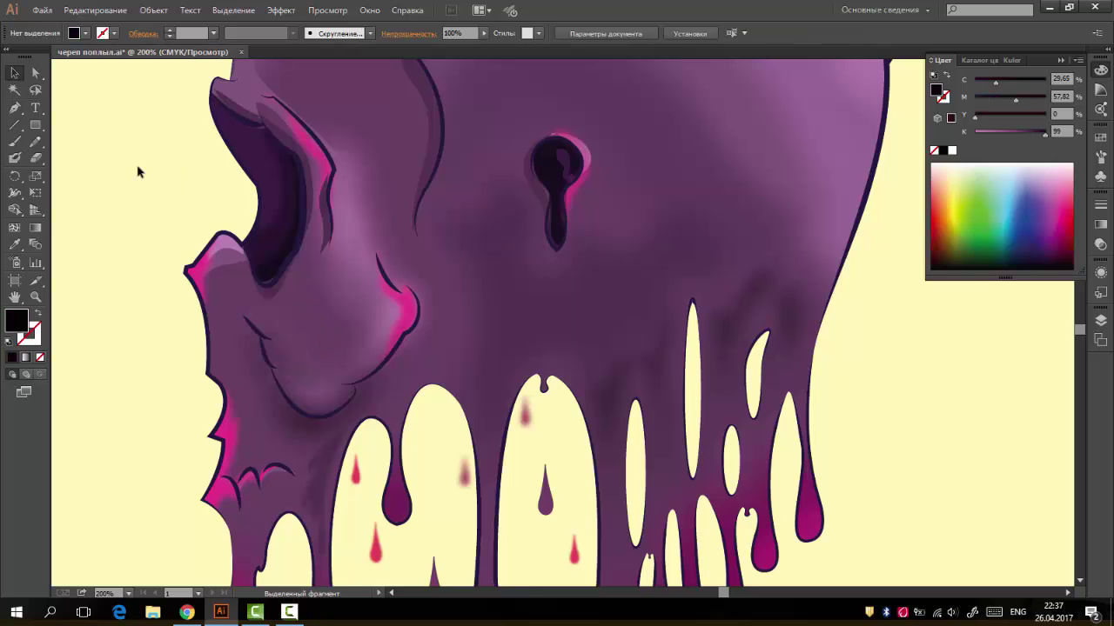
{"action": "scroll", "coordinate": [296, 206], "scroll_direction": "down", "scroll_amount": 1}
{"action": "left_click", "coordinate": [230, 248]}
{"action": "left_click", "coordinate": [281, 10]}
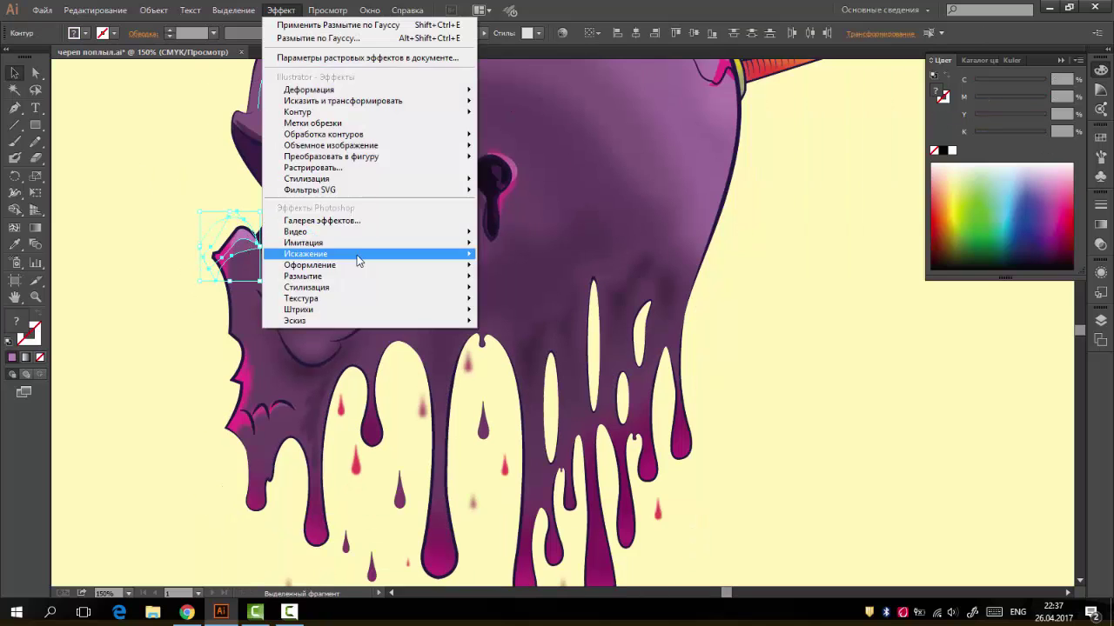
{"action": "left_click", "coordinate": [522, 256]}
{"action": "left_click", "coordinate": [756, 290]}
{"action": "left_click", "coordinate": [149, 177]}
Add a new layer, Слой 9, for the highlights
{"action": "scroll", "coordinate": [149, 177], "scroll_direction": "down", "scroll_amount": 1}
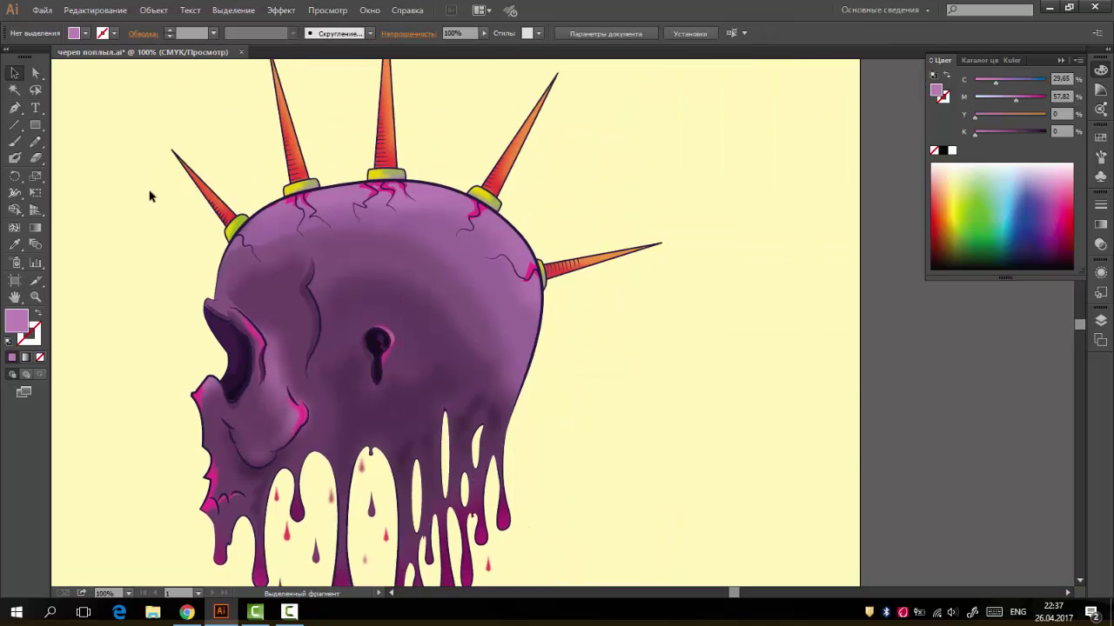
{"action": "scroll", "coordinate": [149, 197], "scroll_direction": "down", "scroll_amount": 1}
{"action": "left_click", "coordinate": [1100, 320]}
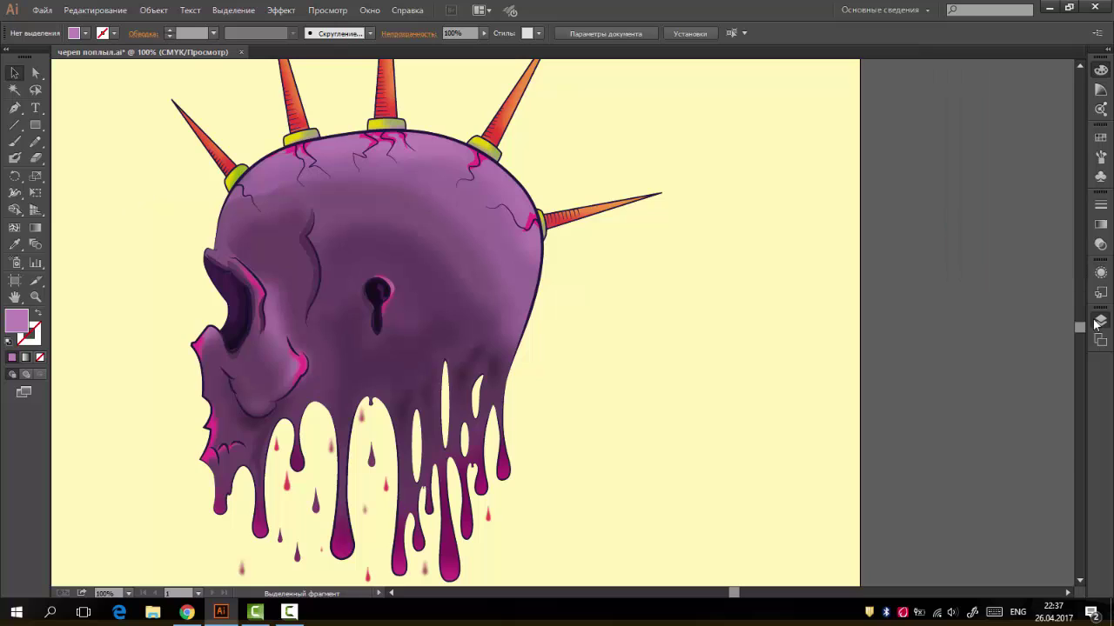
Draw freehand pink highlight strokes over the skull with the Pencil, no fill
{"action": "left_click", "coordinate": [36, 137]}
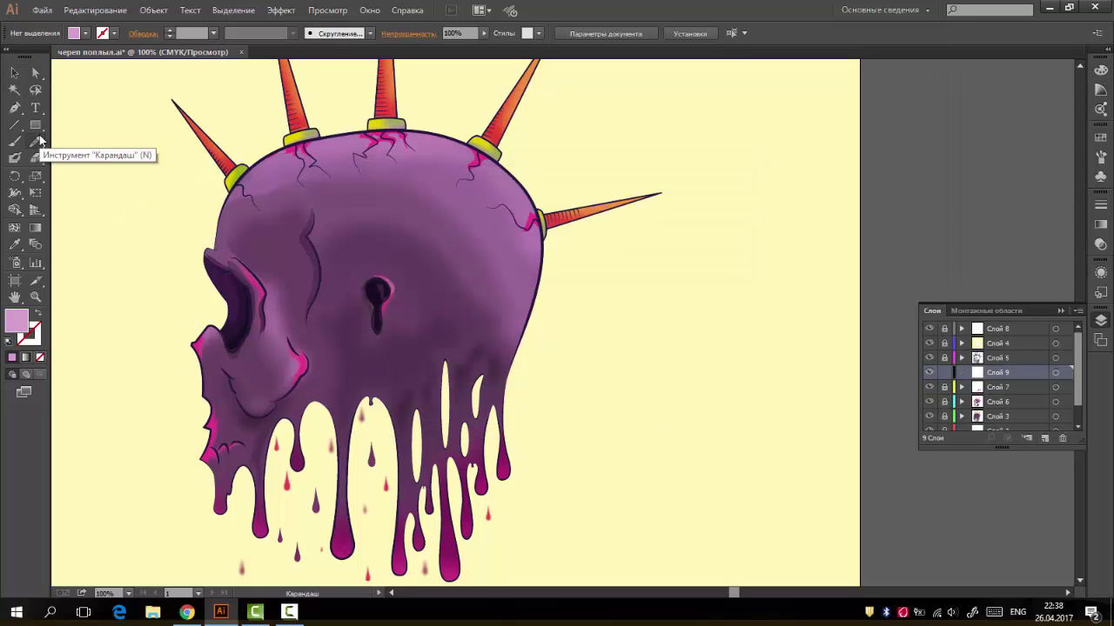
{"action": "left_click", "coordinate": [36, 314]}
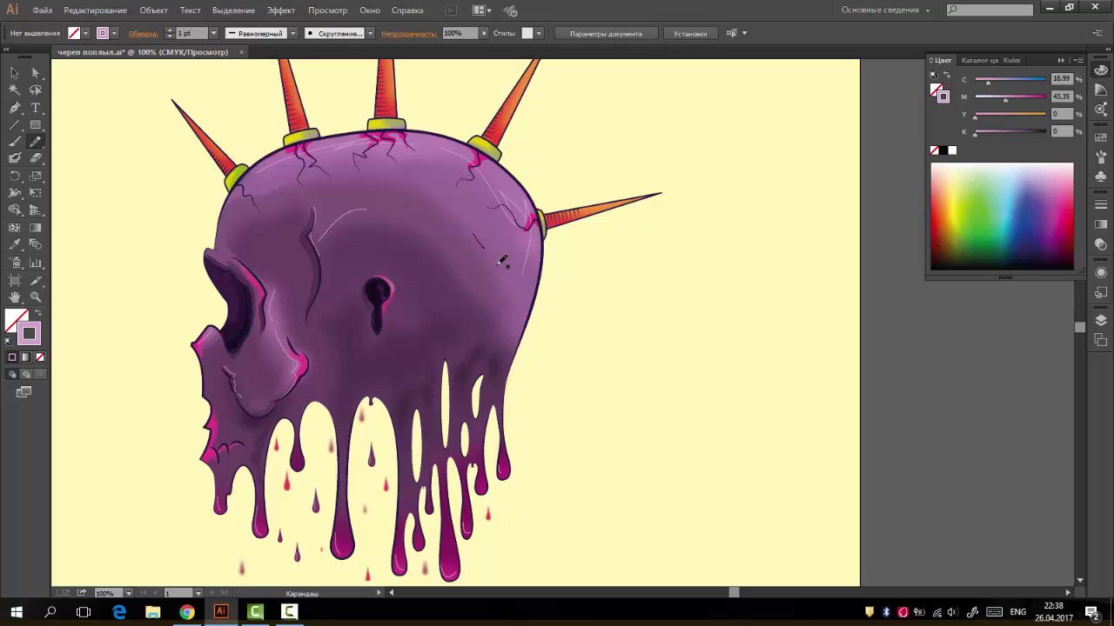
{"action": "left_click", "coordinate": [15, 72]}
{"action": "key", "text": "ctrl+a"}
Gaussian-blur the highlight strokes and set their weight to 6 pt
{"action": "left_click", "coordinate": [214, 33]}
{"action": "left_click", "coordinate": [228, 137]}
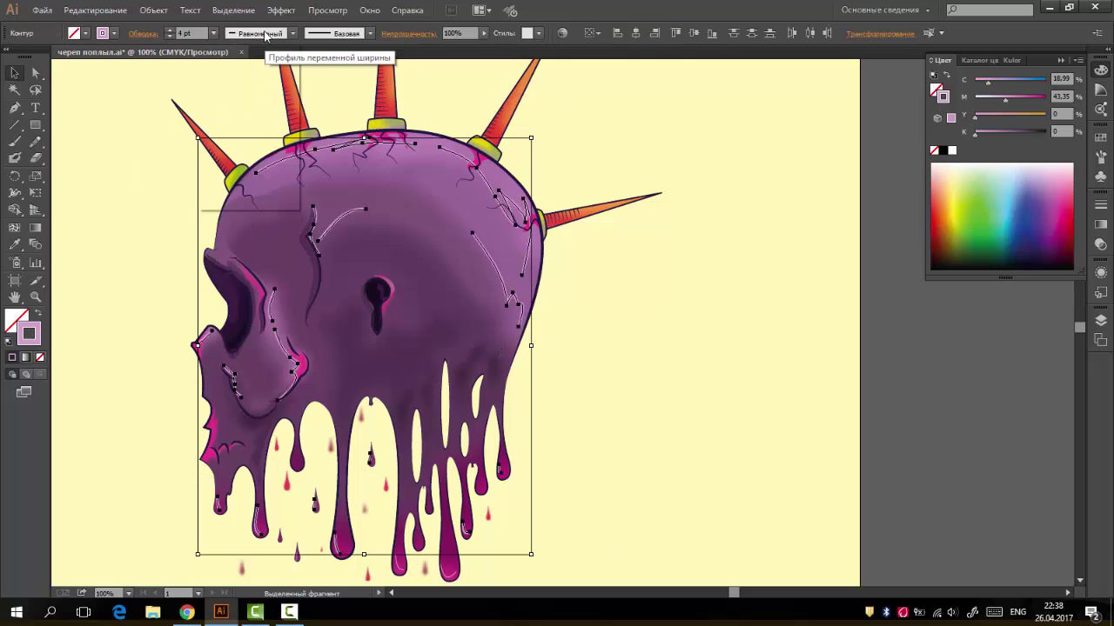
{"action": "left_click", "coordinate": [281, 10]}
{"action": "left_click", "coordinate": [531, 273]}
{"action": "mouse_move", "coordinate": [755, 259]}
{"action": "left_mouse_down"}
{"action": "mouse_move", "coordinate": [737, 258]}
{"action": "mouse_move", "coordinate": [769, 266]}
{"action": "mouse_move", "coordinate": [733, 254]}
{"action": "left_mouse_up"}
{"action": "left_click", "coordinate": [764, 291]}
{"action": "left_click", "coordinate": [213, 33]}
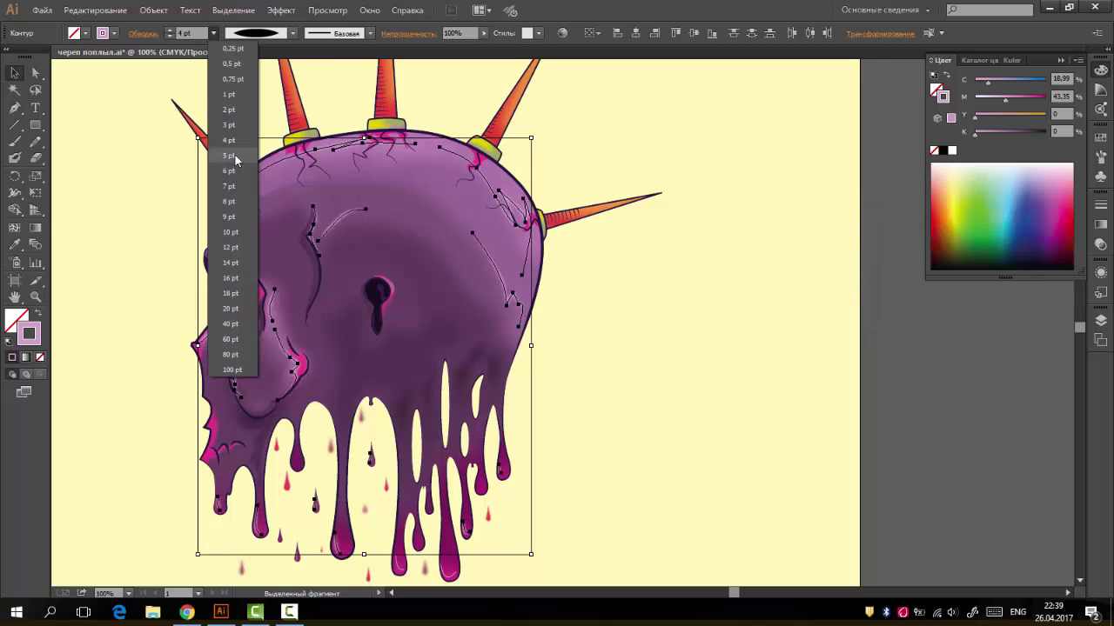
{"action": "left_click", "coordinate": [227, 194]}
Give all skull highlight strokes a width profile and 43% opacity
{"action": "left_click", "coordinate": [123, 172]}
{"action": "left_click_drag", "start_coordinate": [112, 104], "coordinate": [597, 476]}
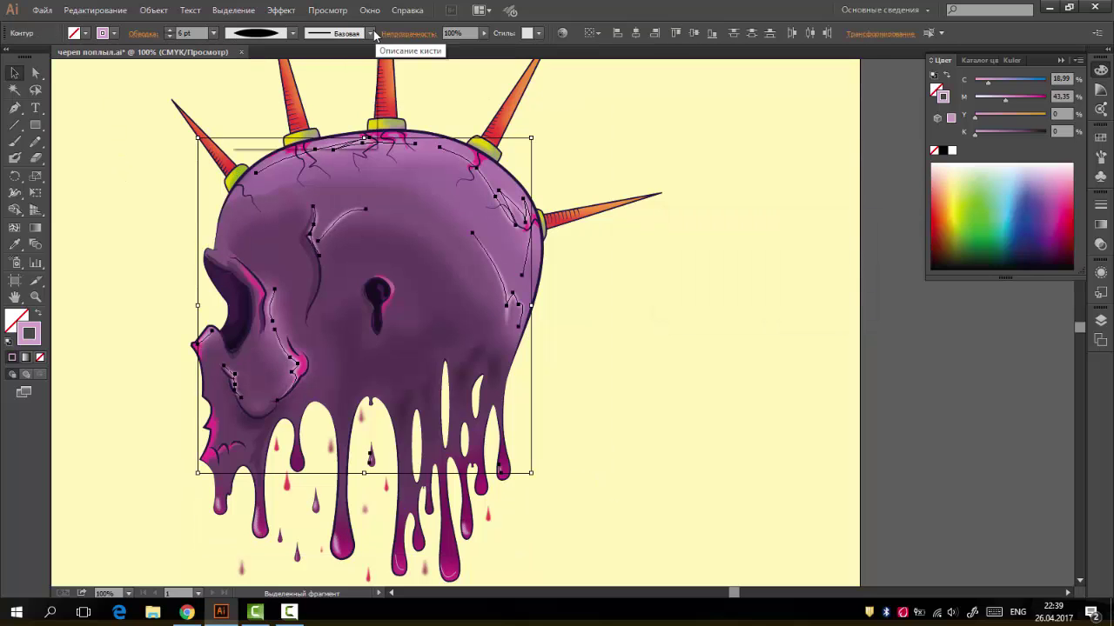
{"action": "left_click", "coordinate": [291, 33]}
{"action": "left_click", "coordinate": [484, 33]}
{"action": "left_click_drag", "start_coordinate": [482, 45], "coordinate": [456, 52]}
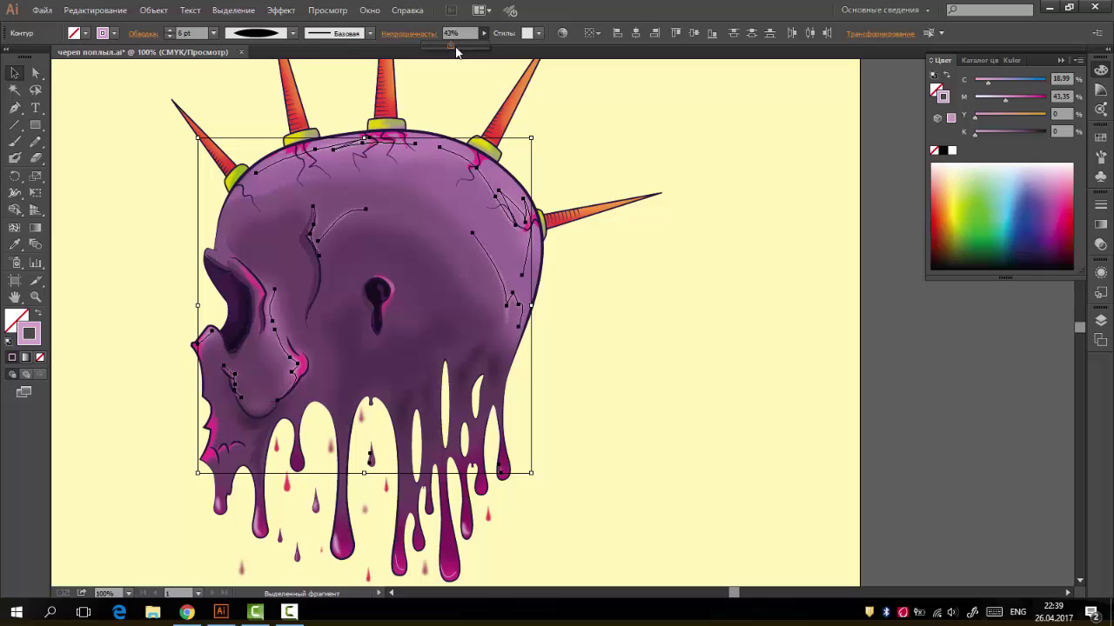
{"action": "left_click", "coordinate": [769, 308]}
Style the lower drip's highlight at 3 pt with a tapered profile and Gaussian Blur
{"action": "scroll", "coordinate": [609, 391], "scroll_direction": "down", "scroll_amount": 3}
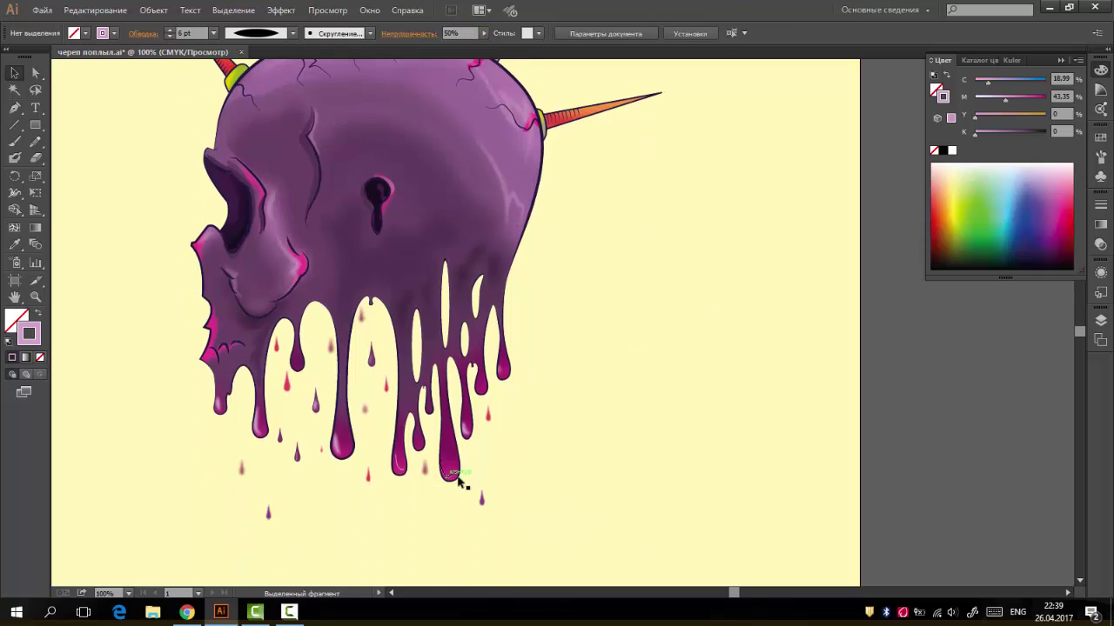
{"action": "left_click", "coordinate": [453, 470]}
{"action": "left_click", "coordinate": [213, 33]}
{"action": "left_click", "coordinate": [187, 126]}
{"action": "left_click", "coordinate": [293, 33]}
{"action": "left_click", "coordinate": [261, 74]}
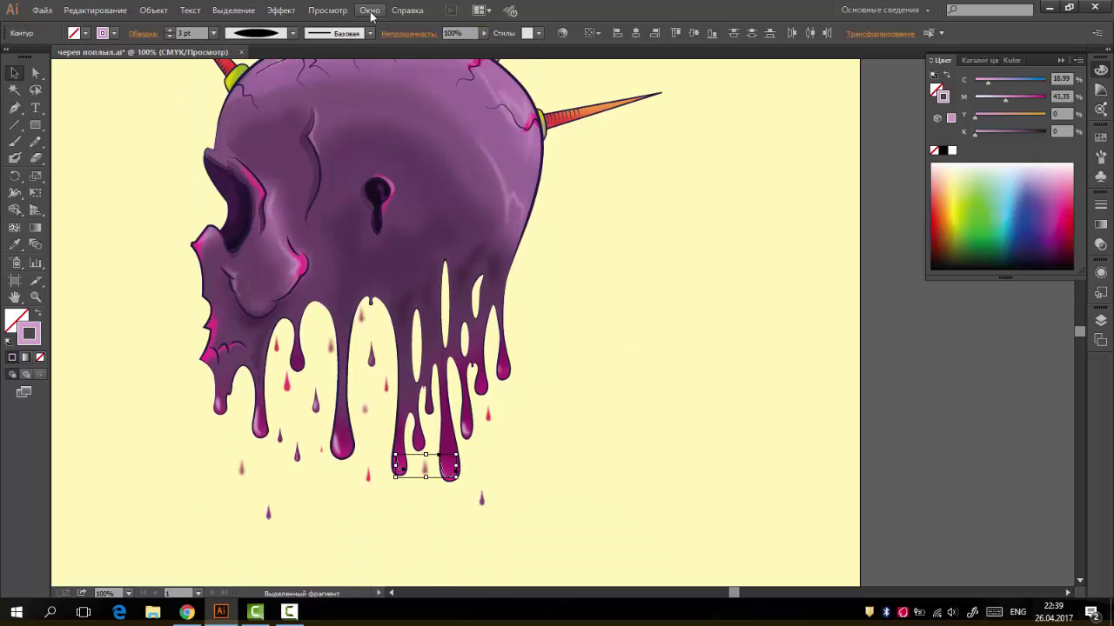
{"action": "left_click", "coordinate": [281, 10]}
{"action": "left_click", "coordinate": [522, 311]}
{"action": "left_click", "coordinate": [762, 291]}
{"action": "scroll", "coordinate": [606, 392], "scroll_direction": "down", "scroll_amount": 3}
{"action": "scroll", "coordinate": [580, 417], "scroll_direction": "up", "scroll_amount": 3}
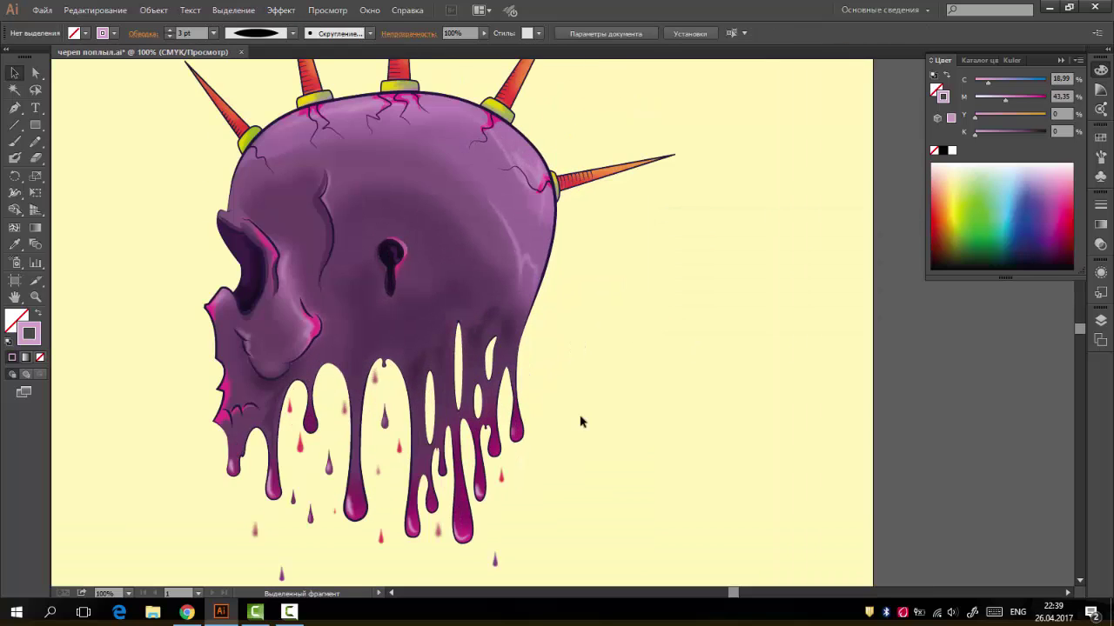
Set the stroke to white and select all the spikes on the skull
{"action": "left_click", "coordinate": [951, 150]}
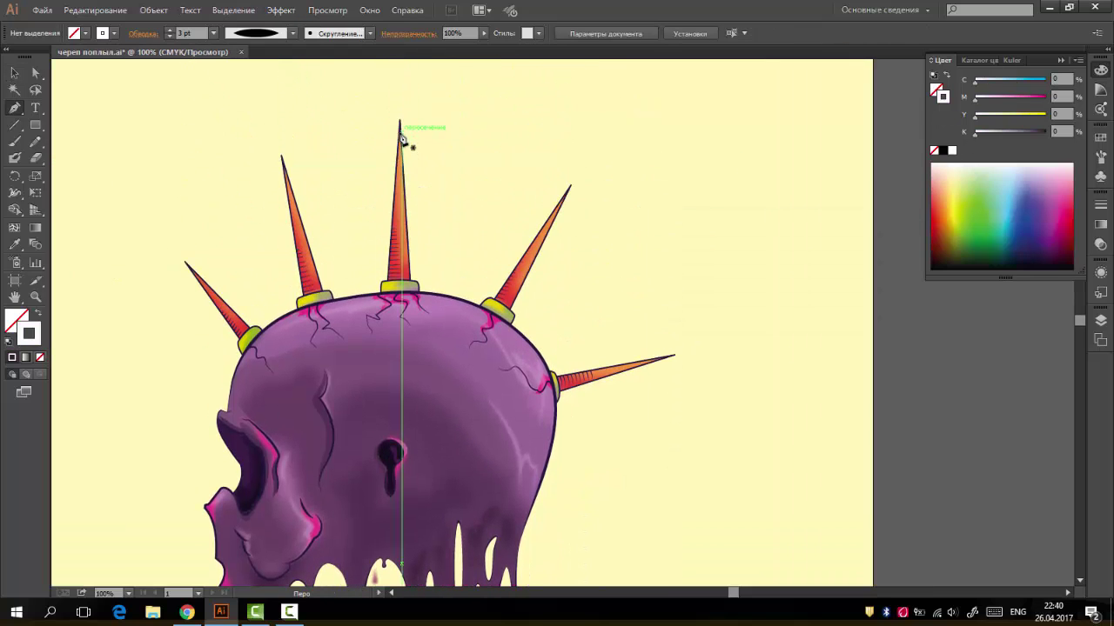
{"action": "left_click", "coordinate": [399, 122]}
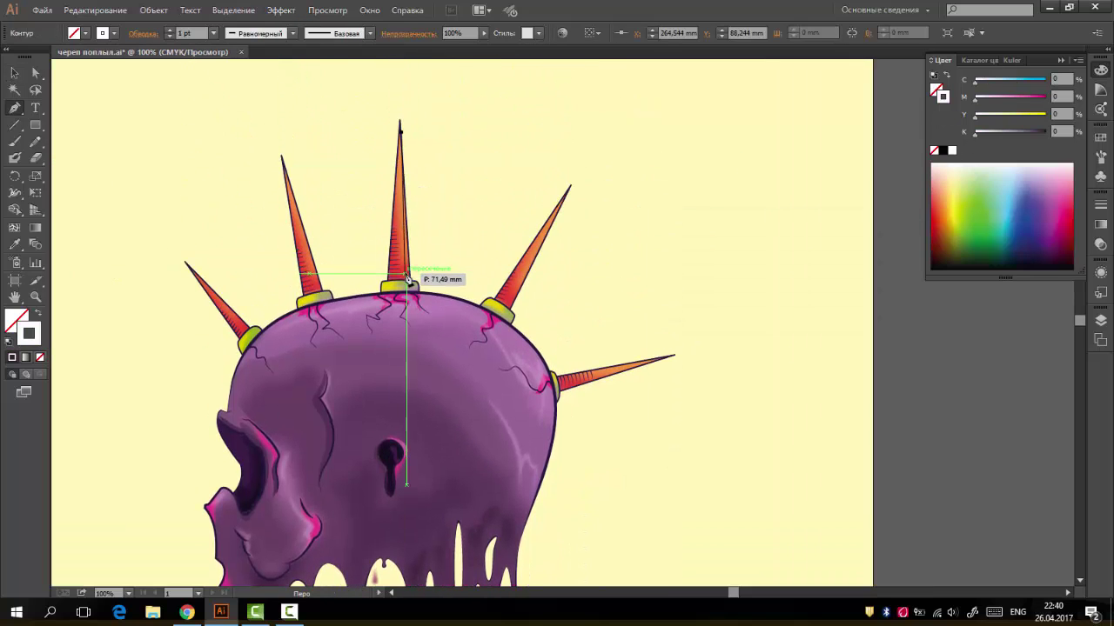
{"action": "left_click", "coordinate": [569, 188], "text": "ctrl"}
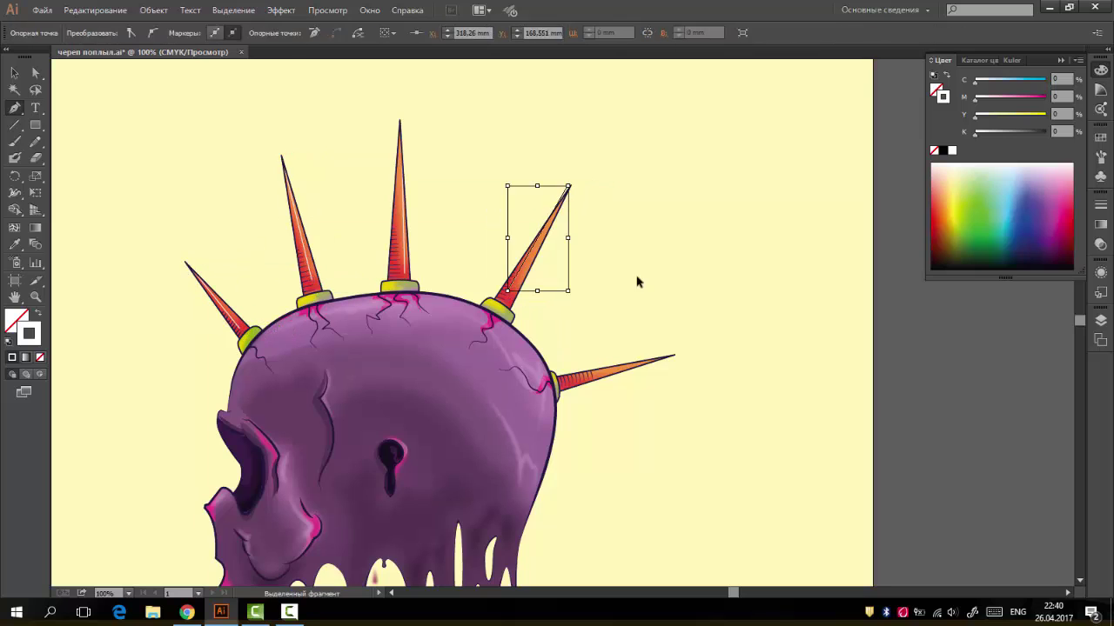
{"action": "left_click", "coordinate": [561, 373], "text": "ctrl"}
{"action": "left_click", "coordinate": [208, 296], "text": "ctrl+shift"}
{"action": "left_click_drag", "start_coordinate": [270, 217], "coordinate": [614, 258]}
Give the spikes a 3 pt tapered ellipse width profile and a 4.8 Gaussian Blur
{"action": "left_click", "coordinate": [261, 33]}
{"action": "left_click", "coordinate": [248, 77]}
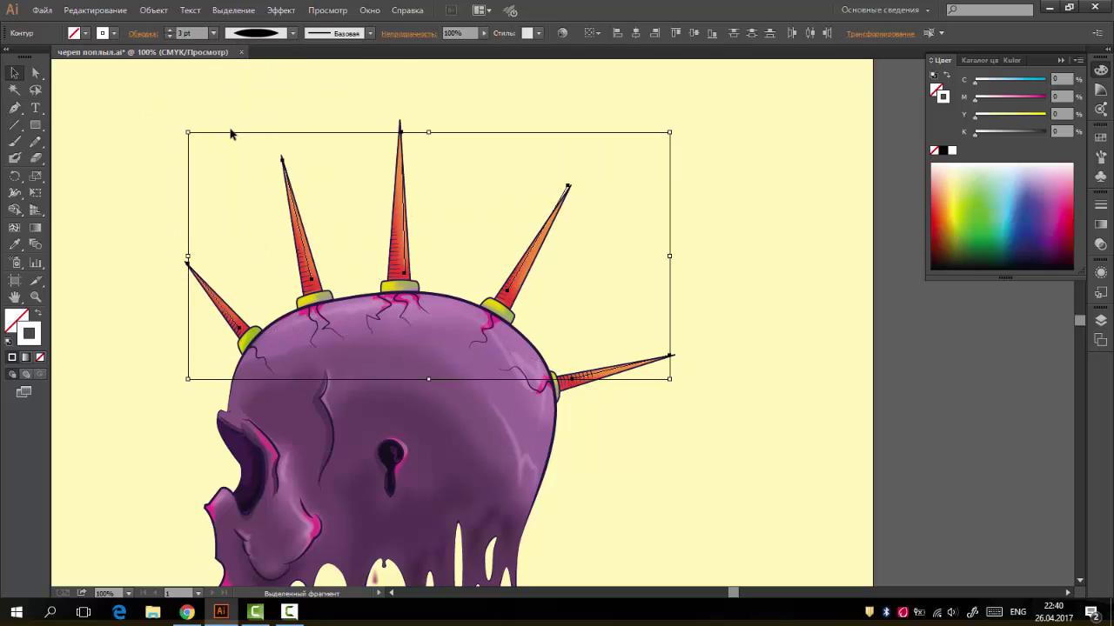
{"action": "left_click", "coordinate": [291, 15]}
{"action": "left_click", "coordinate": [548, 297]}
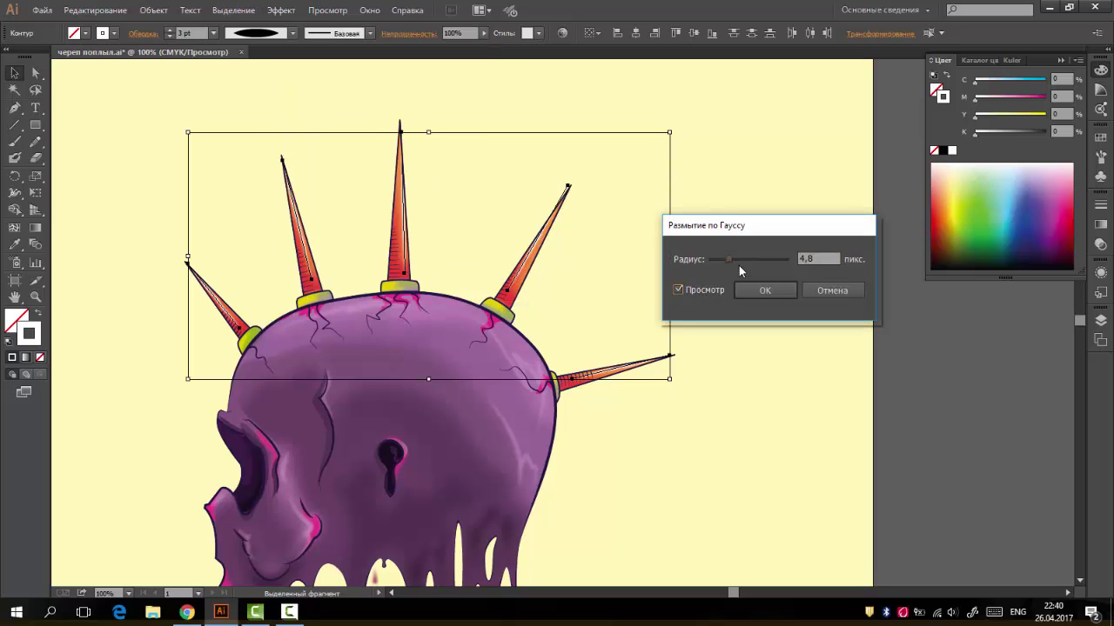
{"action": "key", "text": "Return"}
{"action": "left_click", "coordinate": [643, 259]}
{"action": "key", "text": "ctrl+minus"}
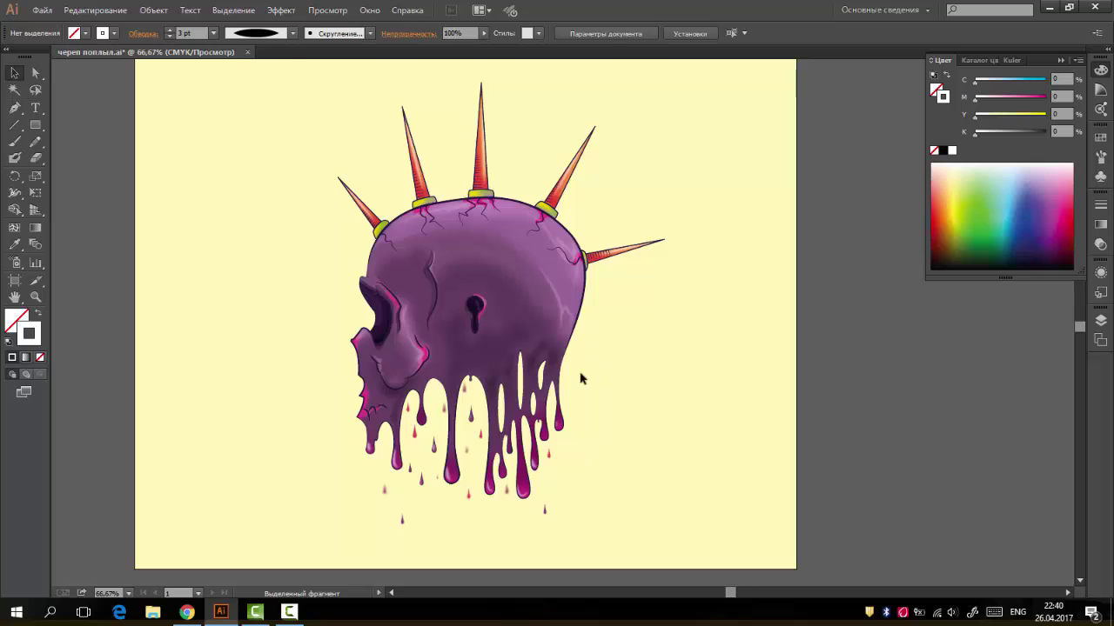
Find and select the ridge shading line beside the eye socket
{"action": "left_click", "coordinate": [1100, 320]}
{"action": "scroll", "coordinate": [426, 278], "scroll_direction": "up", "scroll_amount": 5}
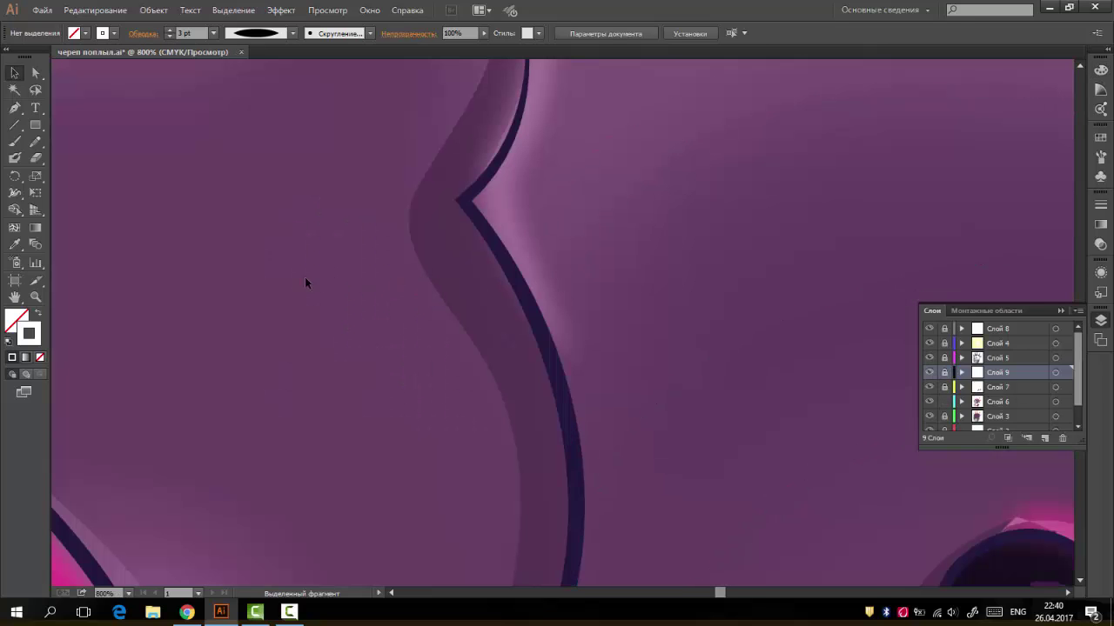
{"action": "left_click", "coordinate": [352, 204]}
{"action": "scroll", "coordinate": [427, 300], "scroll_direction": "down", "scroll_amount": 2}
{"action": "scroll", "coordinate": [377, 295], "scroll_direction": "down", "scroll_amount": 1}
{"action": "left_click", "coordinate": [378, 289]}
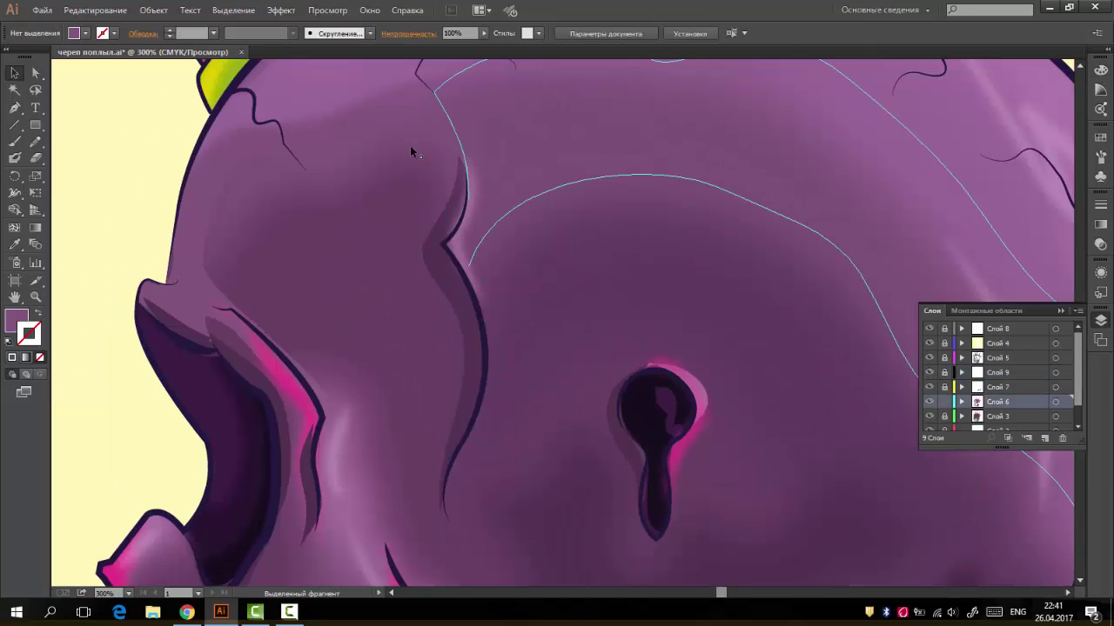
{"action": "left_click", "coordinate": [483, 440]}
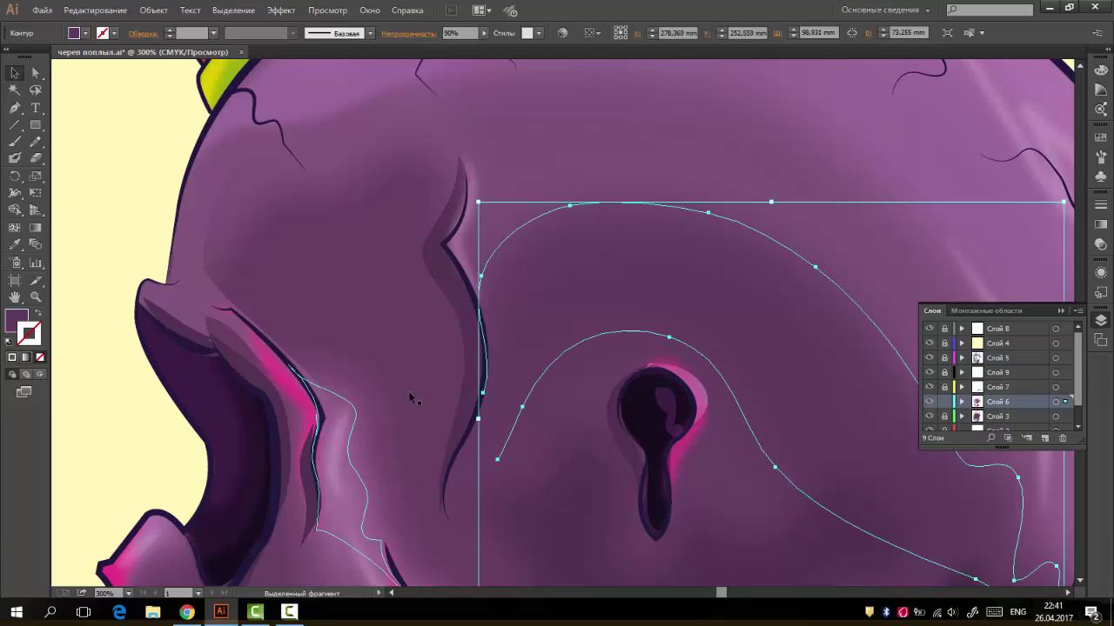
{"action": "left_click_drag", "start_coordinate": [457, 322], "coordinate": [479, 324]}
Soften the ridge shading line with an 8.1 Gaussian Blur
{"action": "left_click", "coordinate": [281, 10]}
{"action": "left_click", "coordinate": [540, 311]}
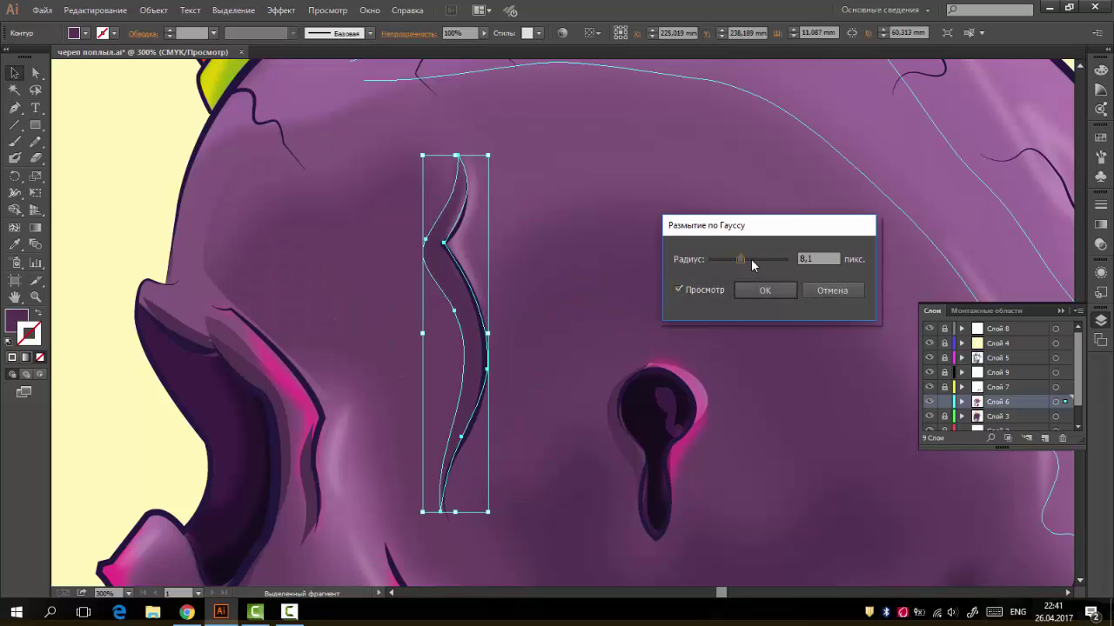
{"action": "left_click", "coordinate": [757, 290]}
{"action": "key", "text": "ctrl+minus"}
{"action": "key", "text": "ctrl+minus"}
{"action": "left_click", "coordinate": [205, 280]}
{"action": "key", "text": "ctrl+minus"}
{"action": "key", "text": "ctrl+minus"}
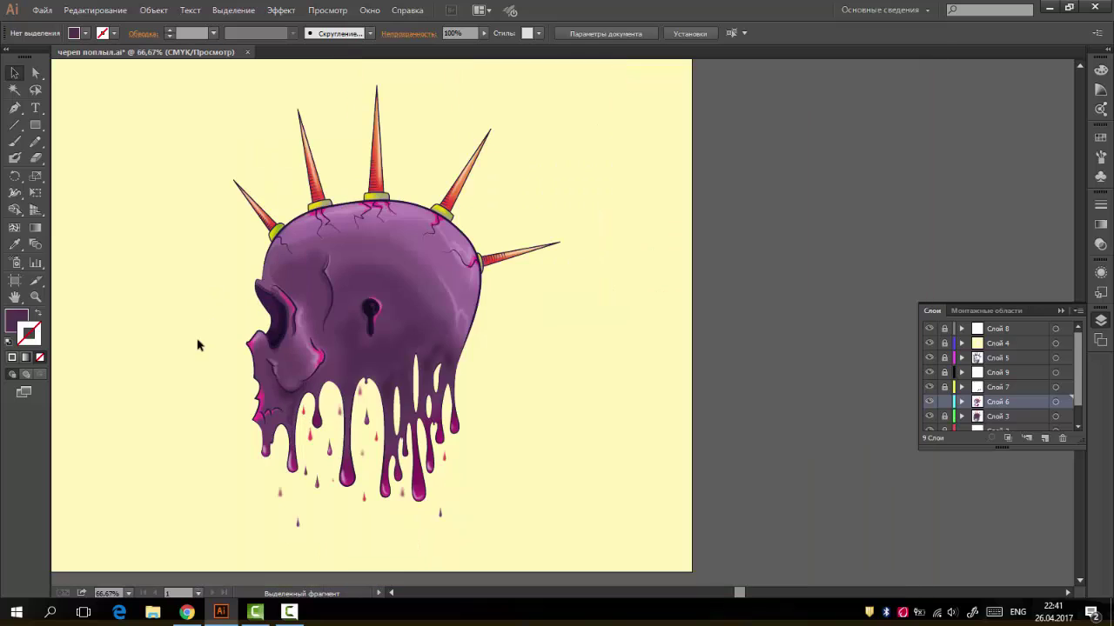
{"action": "scroll", "coordinate": [418, 399], "scroll_direction": "up", "scroll_amount": 2}
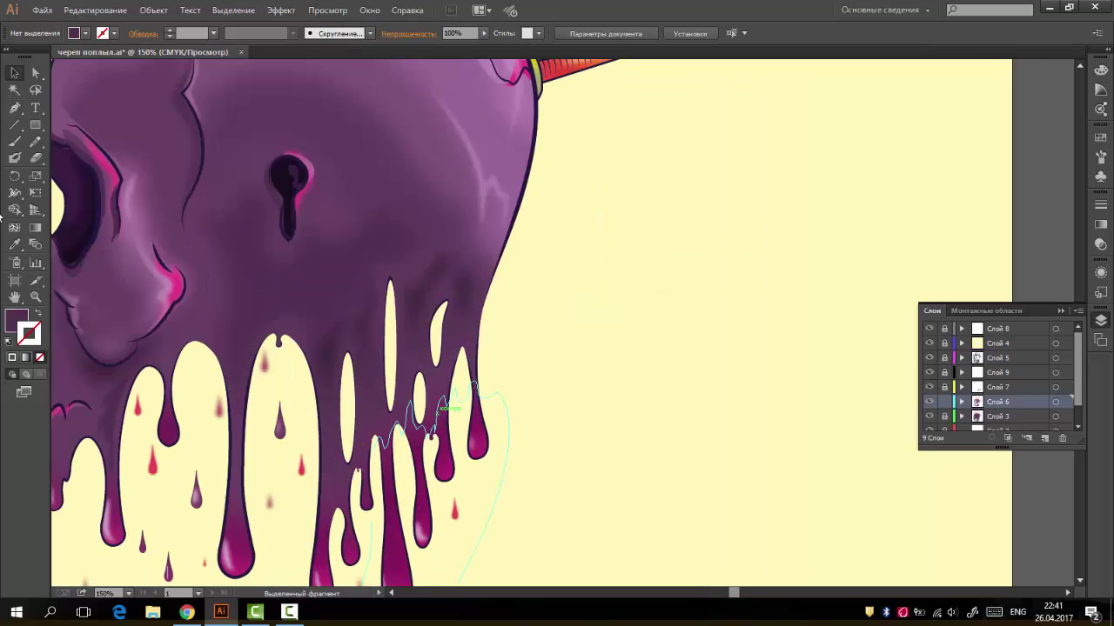
Draw pink Pencil highlight streaks down the drips and group them
{"action": "key", "text": "n"}
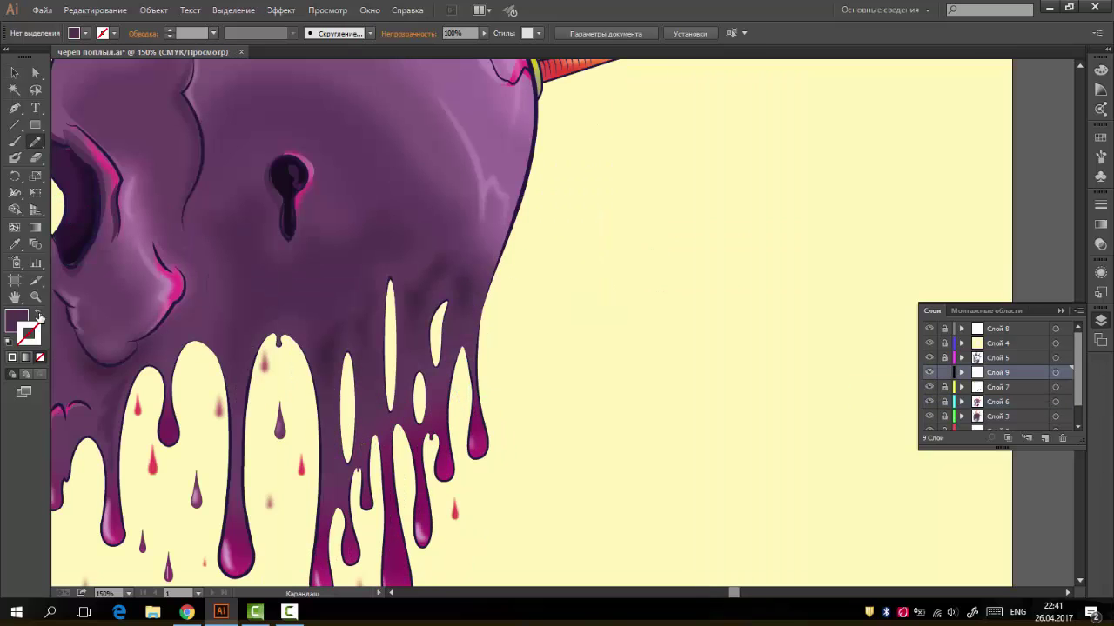
{"action": "key", "text": "shift+x"}
{"action": "key", "text": "F6"}
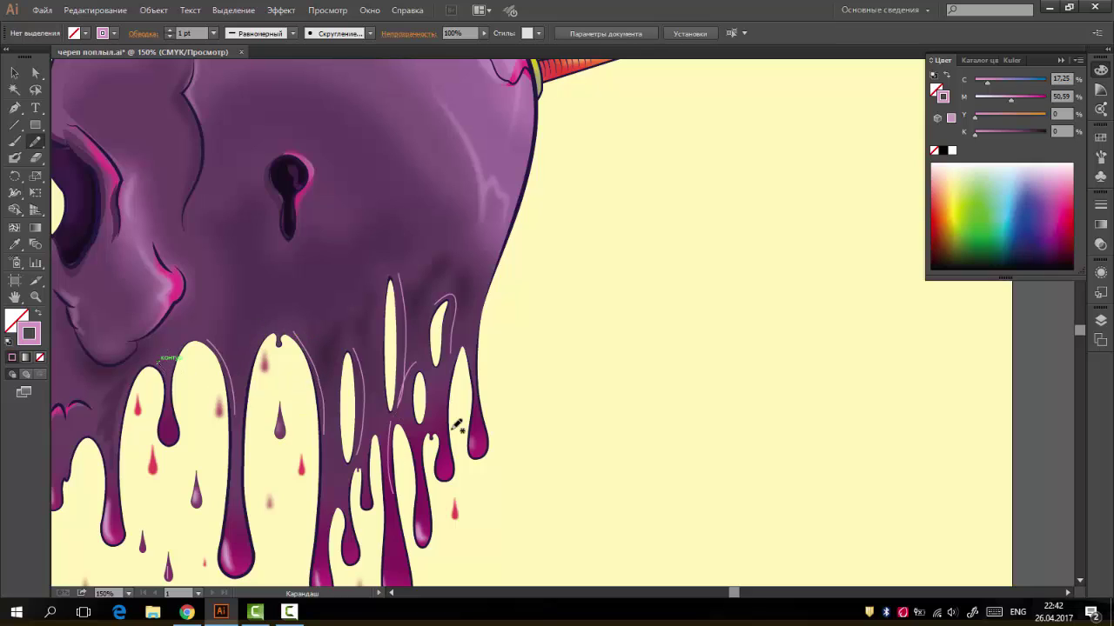
{"action": "left_click", "coordinate": [454, 328]}
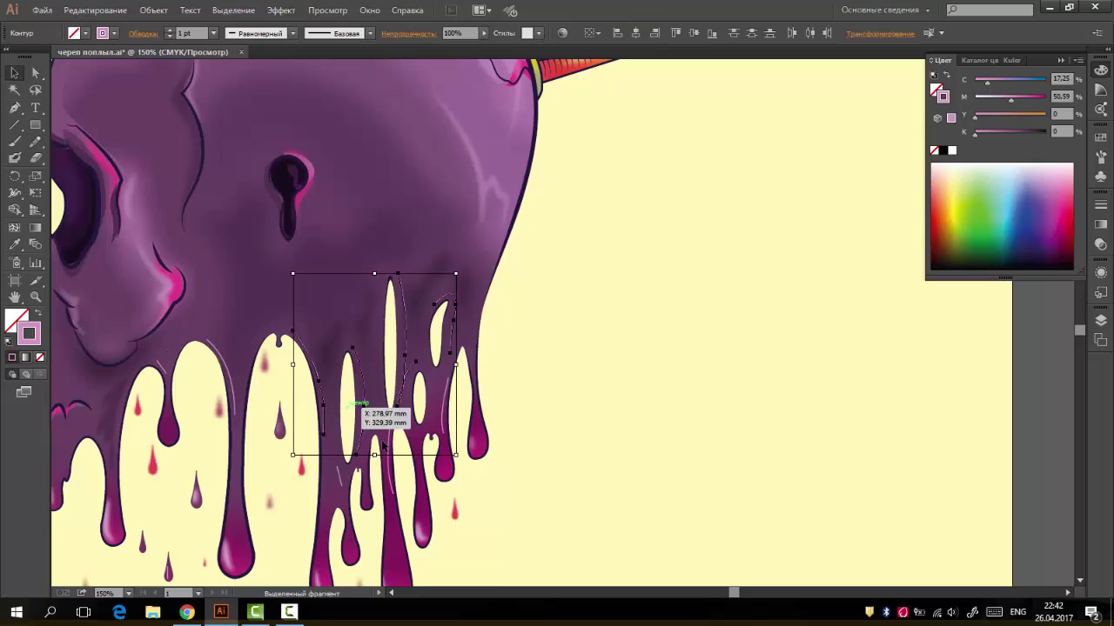
{"action": "left_click", "coordinate": [233, 383], "text": "shift"}
{"action": "left_click", "coordinate": [170, 365], "text": "shift"}
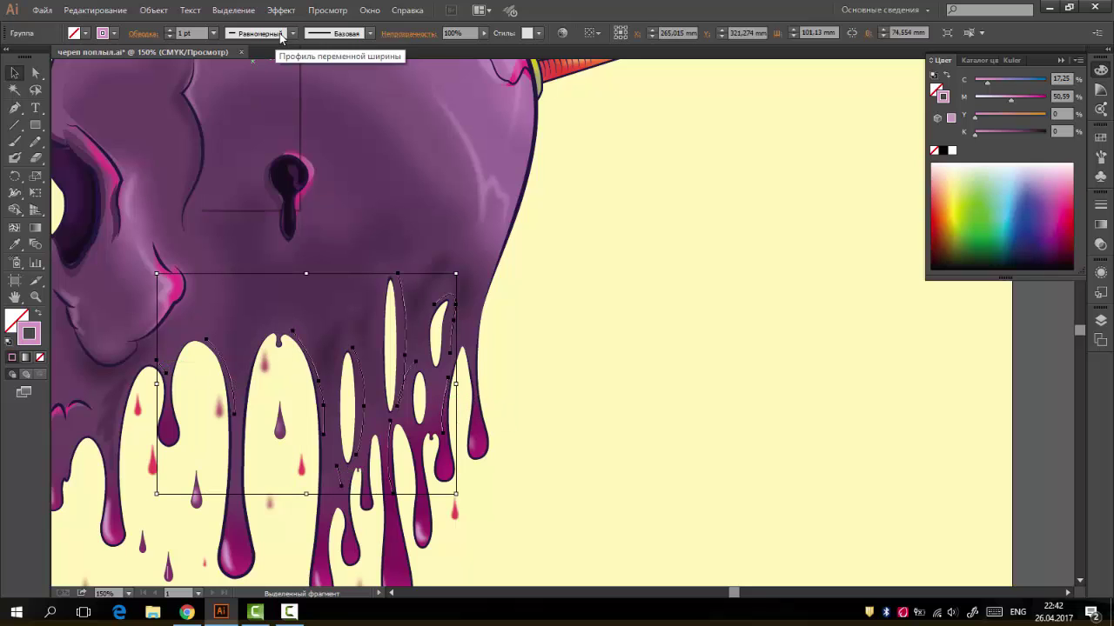
Give the pink streaks a tapered width profile, 3 pt stroke and 9.4 Gaussian Blur
{"action": "left_click", "coordinate": [213, 33]}
{"action": "left_click", "coordinate": [231, 133]}
{"action": "left_click", "coordinate": [293, 15]}
{"action": "left_click", "coordinate": [543, 308]}
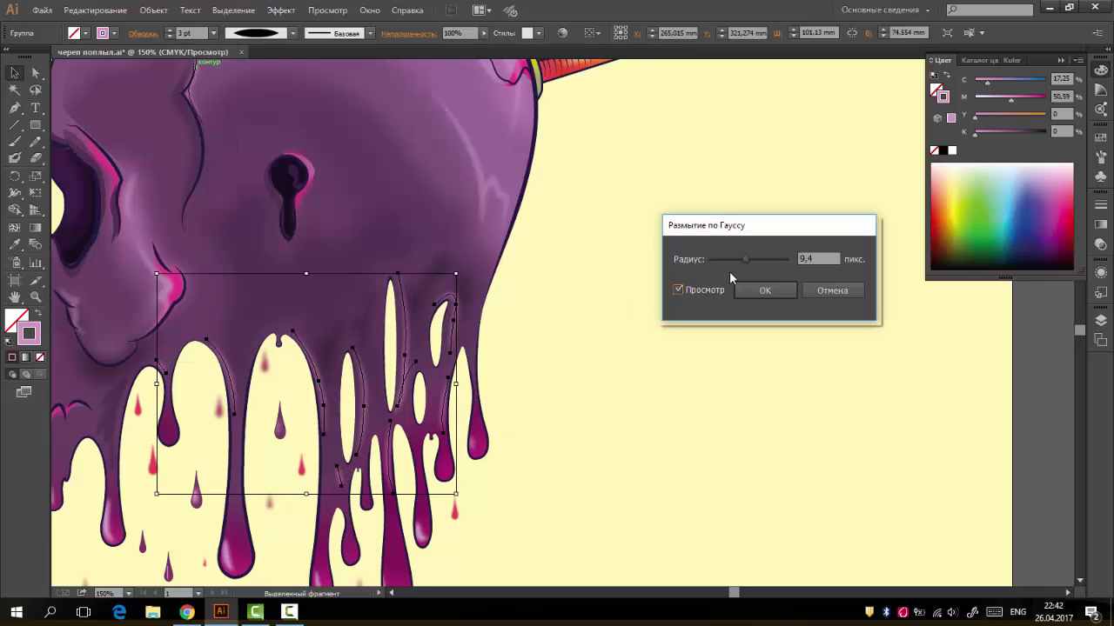
{"action": "key", "text": "Return"}
{"action": "key", "text": "ctrl+minus"}
{"action": "key", "text": "ctrl+minus"}
{"action": "key", "text": "ctrl+minus"}
{"action": "left_click", "coordinate": [653, 332]}
{"action": "key", "text": "ctrl+plus"}
Set the Pencil stroke colour to a dark purple for the shadow streaks
{"action": "key", "text": "ctrl+plus"}
{"action": "key", "text": "ctrl+plus"}
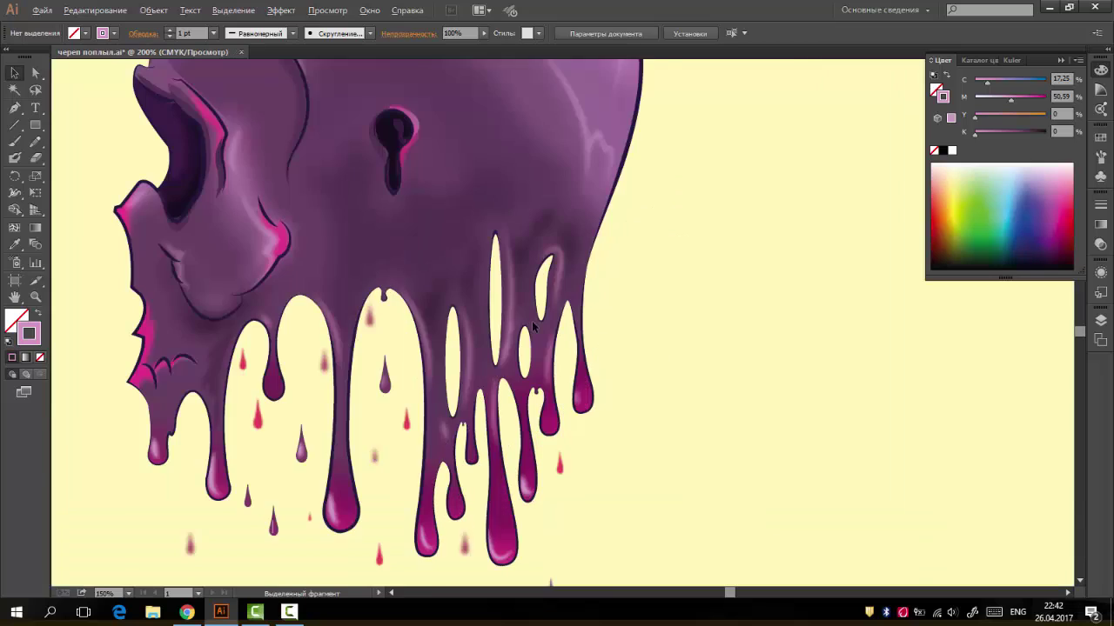
{"action": "key", "text": "ctrl+plus"}
{"action": "key", "text": "n"}
{"action": "double_click", "coordinate": [29, 333]}
{"action": "left_click", "coordinate": [509, 299]}
{"action": "key", "text": "Return"}
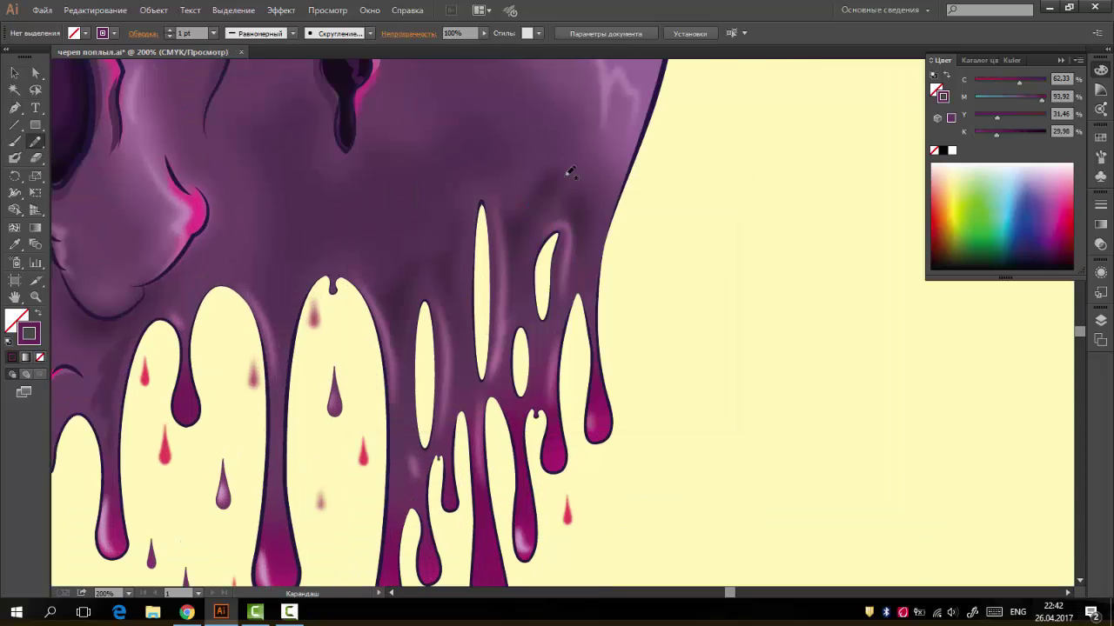
{"action": "double_click", "coordinate": [29, 333]}
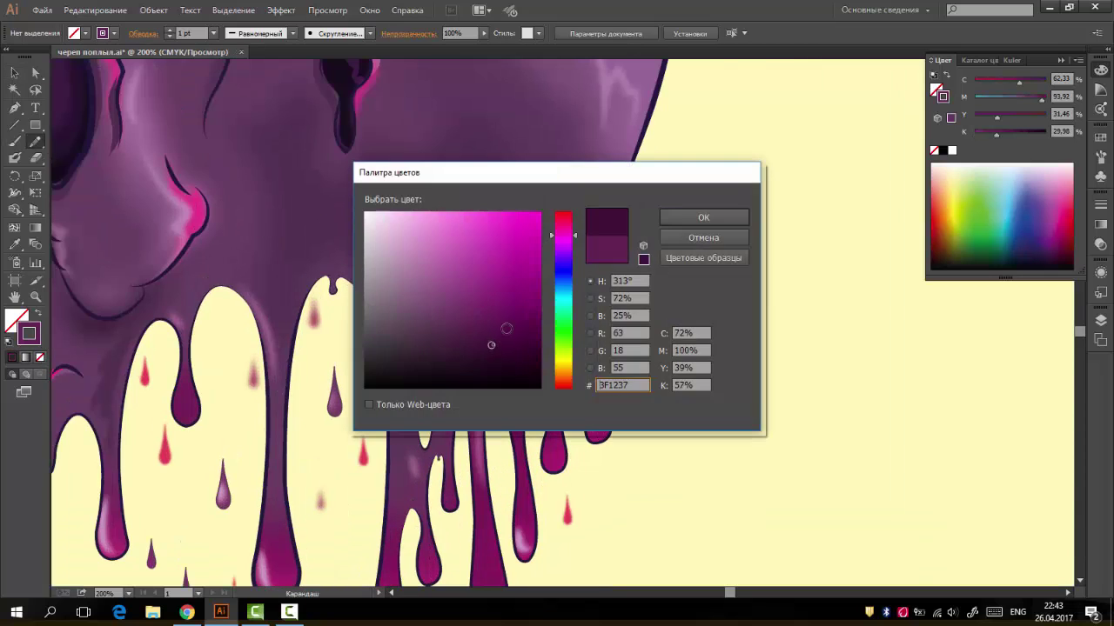
{"action": "left_click", "coordinate": [464, 325]}
{"action": "key", "text": "Return"}
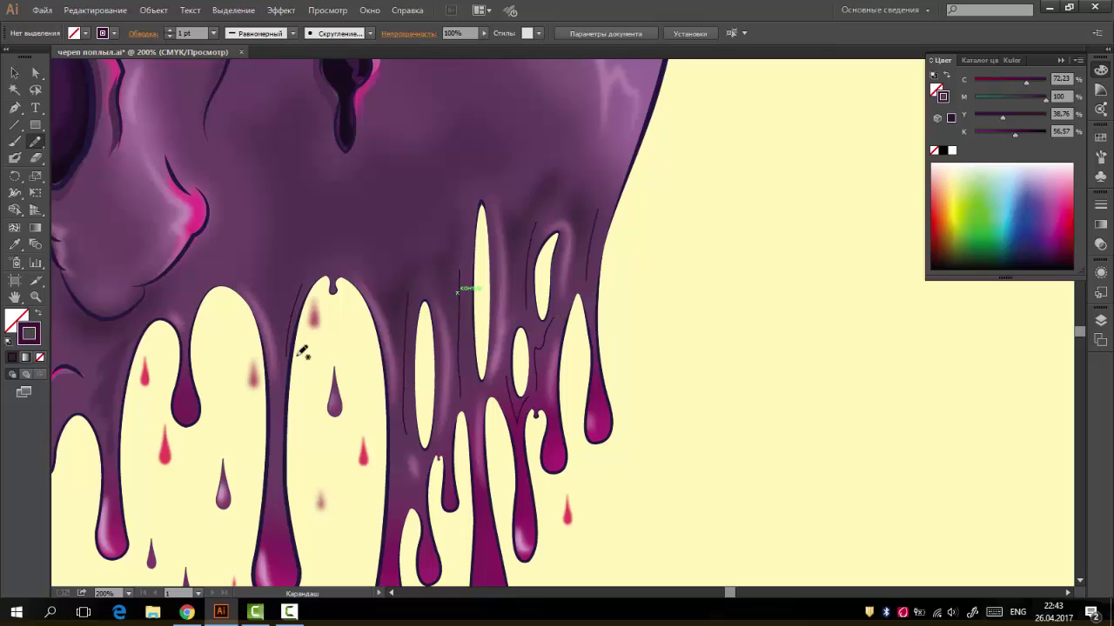
Group the dark purple streaks, taper them at 4 pt and apply a Gaussian Blur
{"action": "left_click_drag", "start_coordinate": [119, 391], "coordinate": [592, 253]}
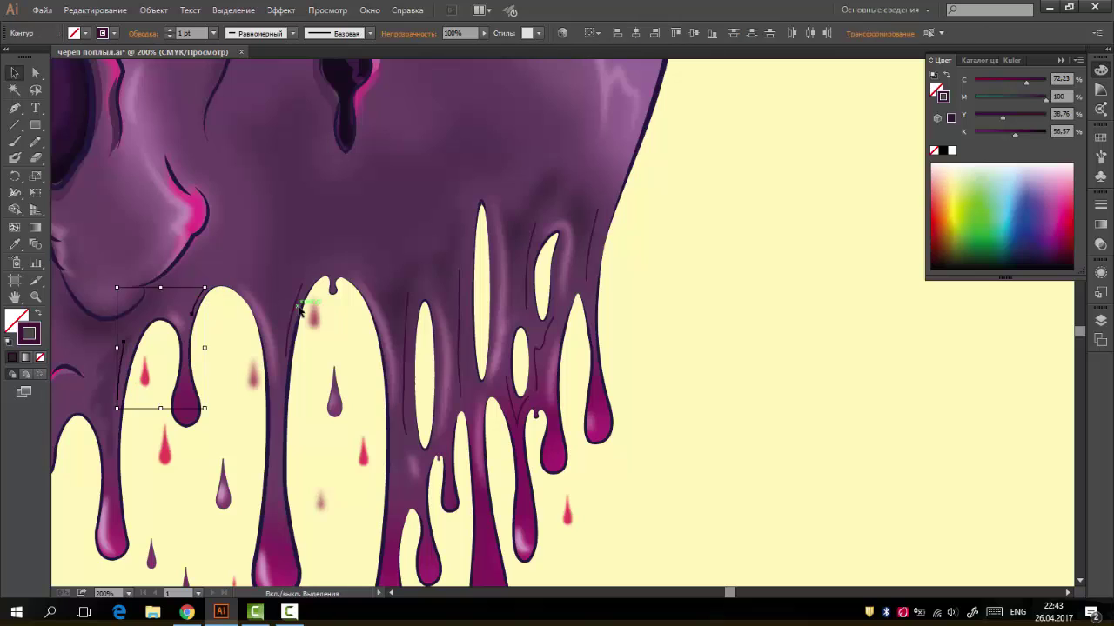
{"action": "left_click", "coordinate": [594, 253], "text": "shift"}
{"action": "left_click", "coordinate": [292, 34]}
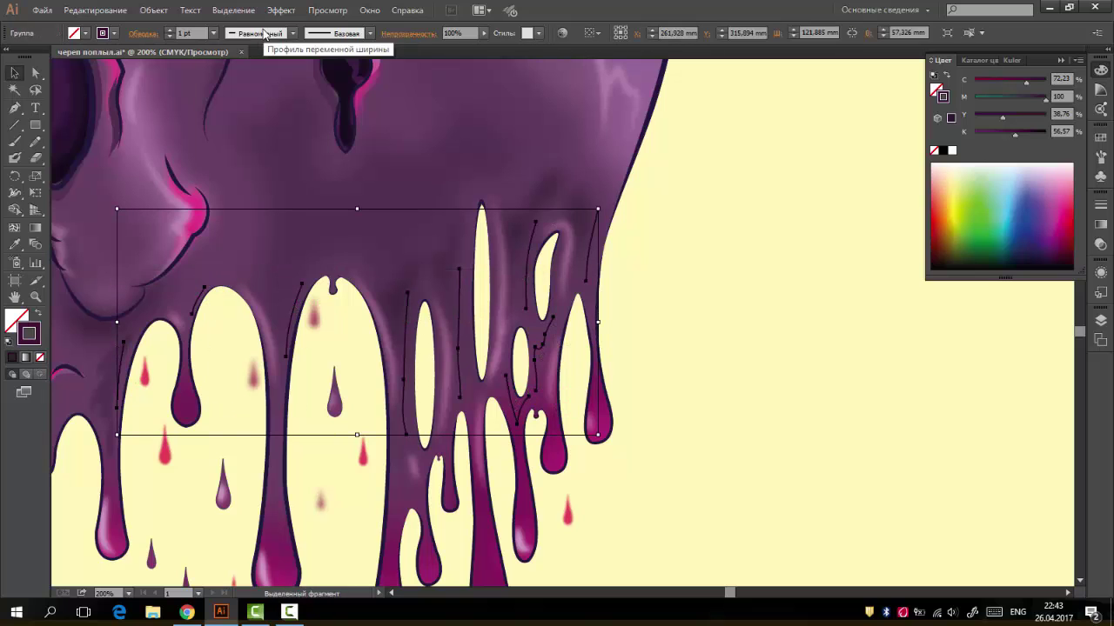
{"action": "left_click", "coordinate": [261, 87]}
{"action": "left_click", "coordinate": [213, 33]}
{"action": "left_click", "coordinate": [231, 128]}
{"action": "left_click", "coordinate": [544, 311]}
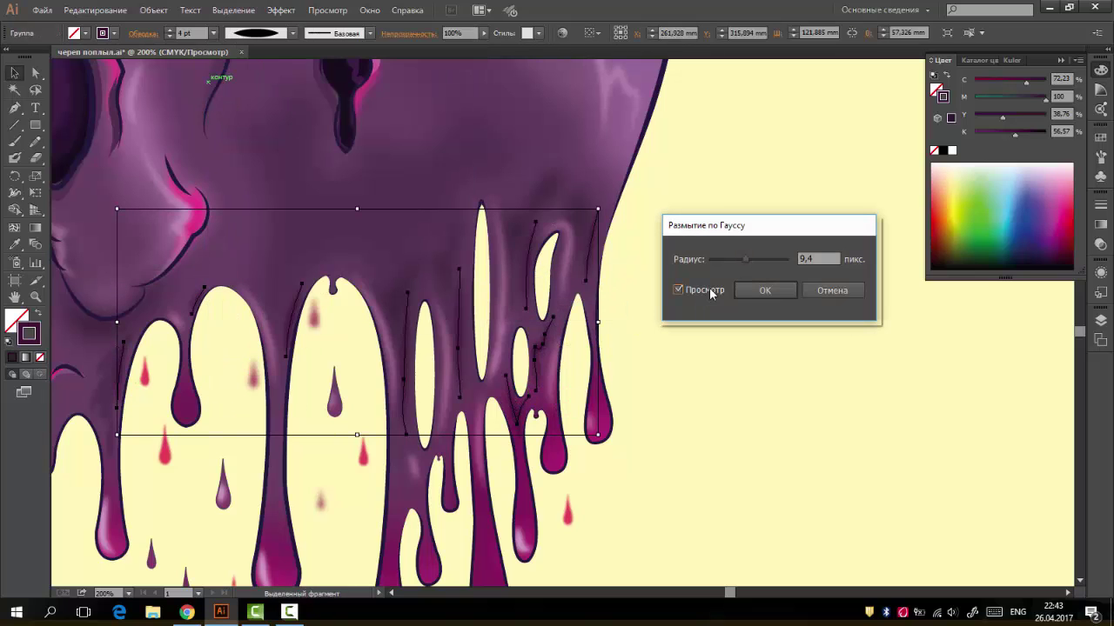
{"action": "key", "text": "Return"}
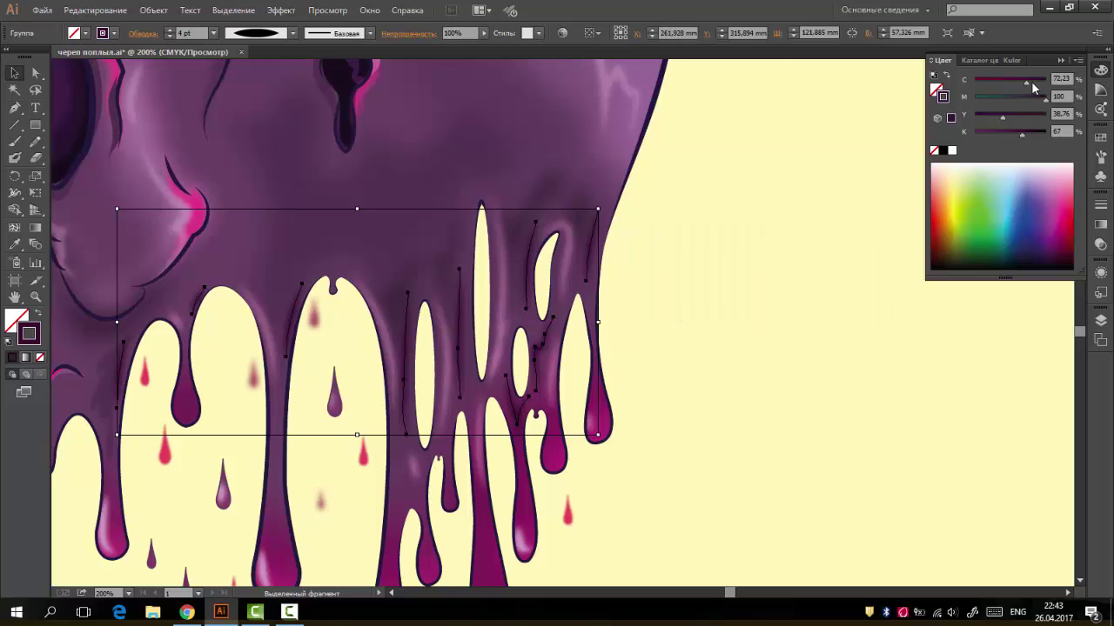
{"action": "left_click", "coordinate": [760, 301]}
{"action": "key", "text": "ctrl+0"}
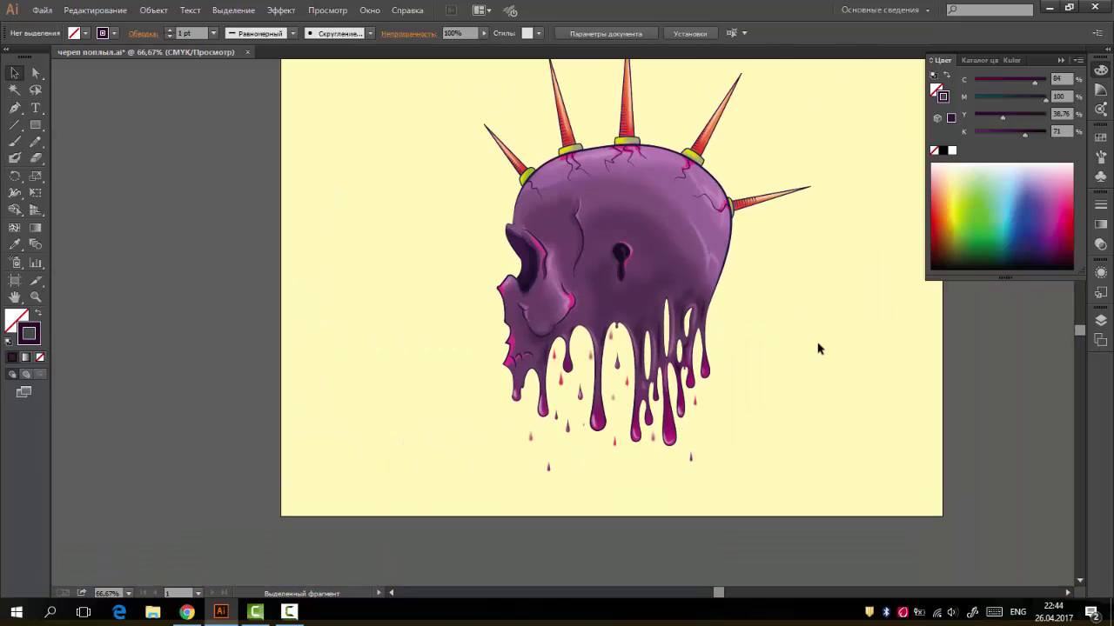
{"action": "key", "text": "ctrl+1"}
{"action": "scroll", "coordinate": [817, 349], "scroll_direction": "up", "scroll_amount": 1}
{"action": "scroll", "coordinate": [818, 349], "scroll_direction": "down", "scroll_amount": 1}
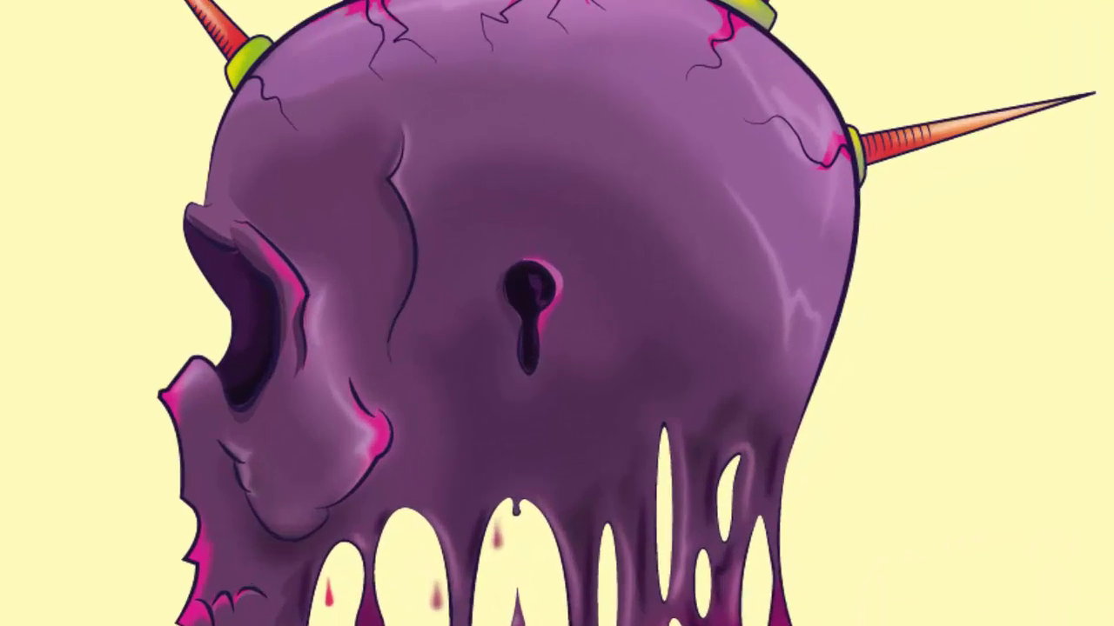